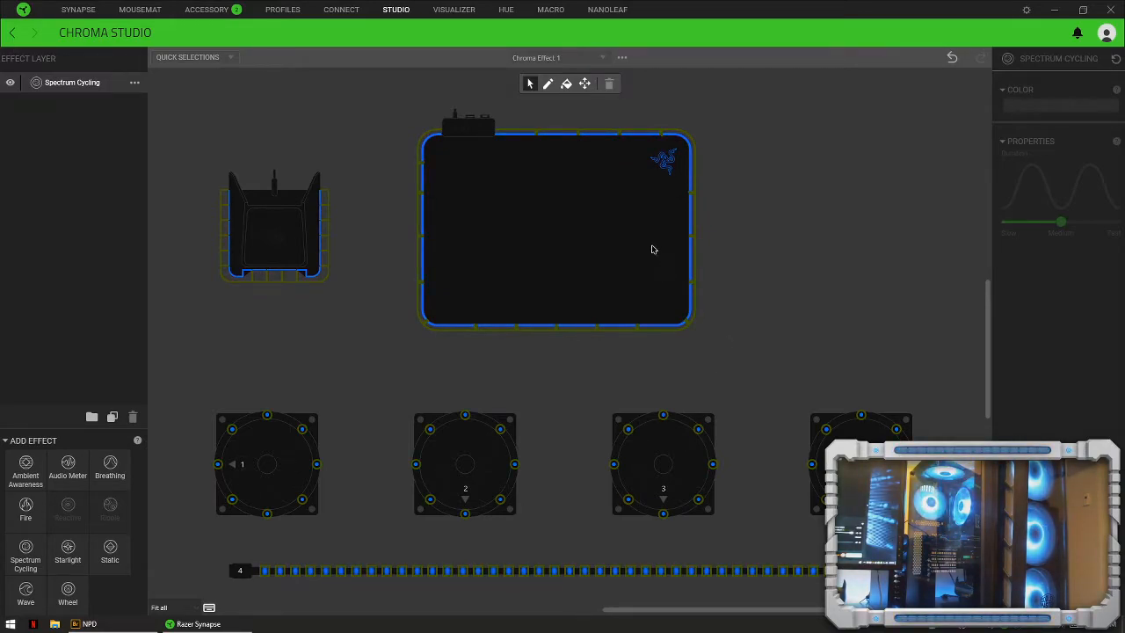
Step: Rename the current Chroma effect as "Maliwan Bounce"
left_click(625, 58)
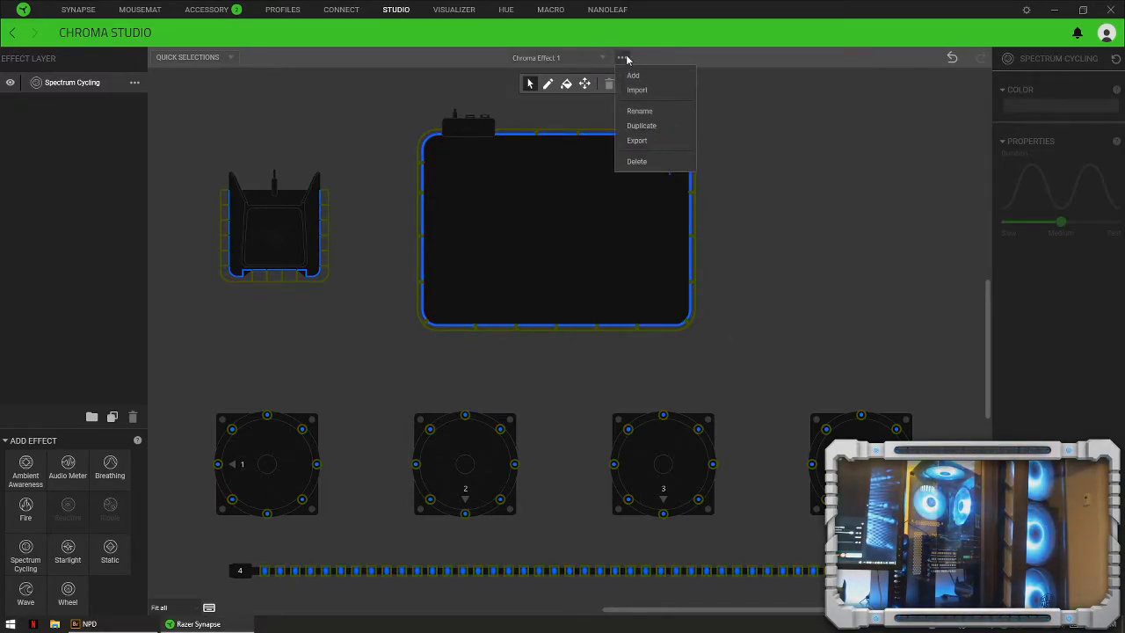
left_click(638, 112)
type("Maliwan Bounce")
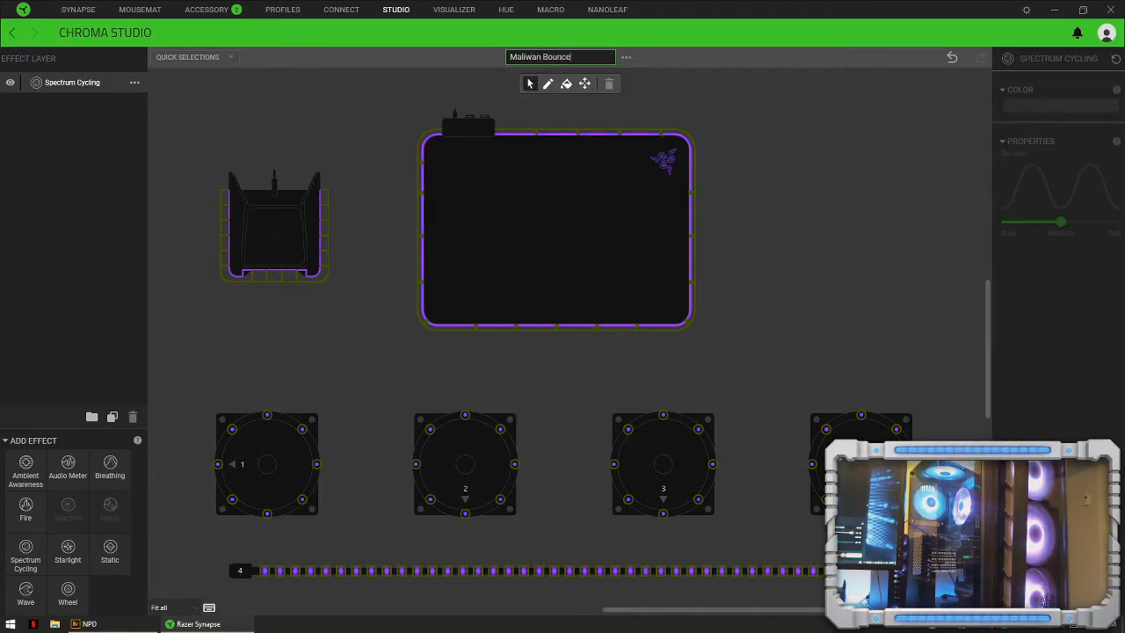
key("Return")
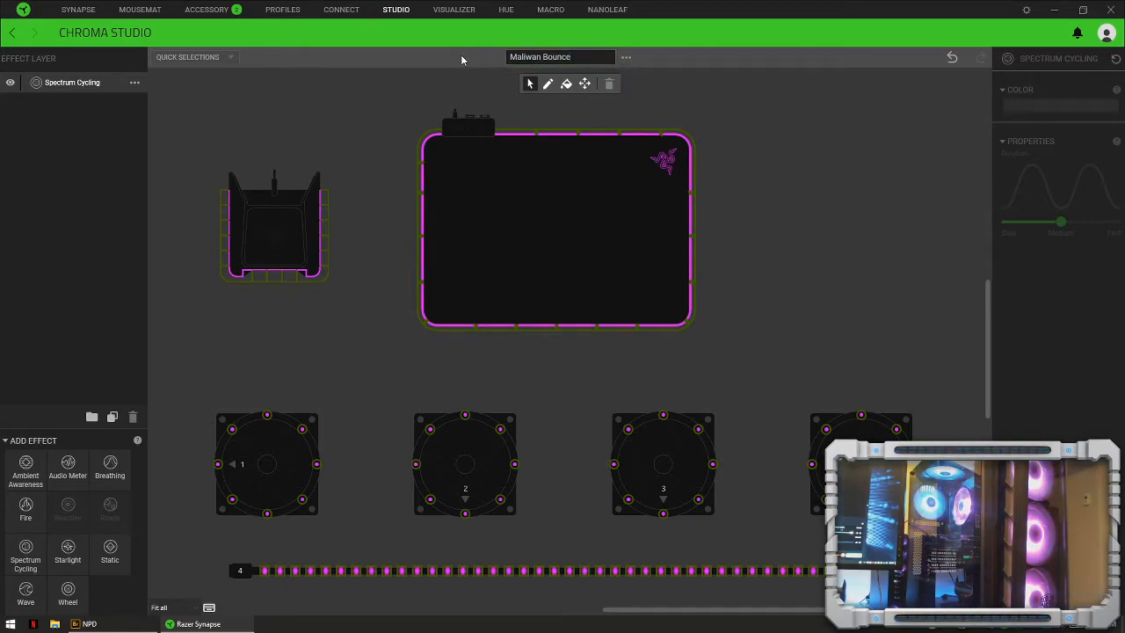
left_click(366, 141)
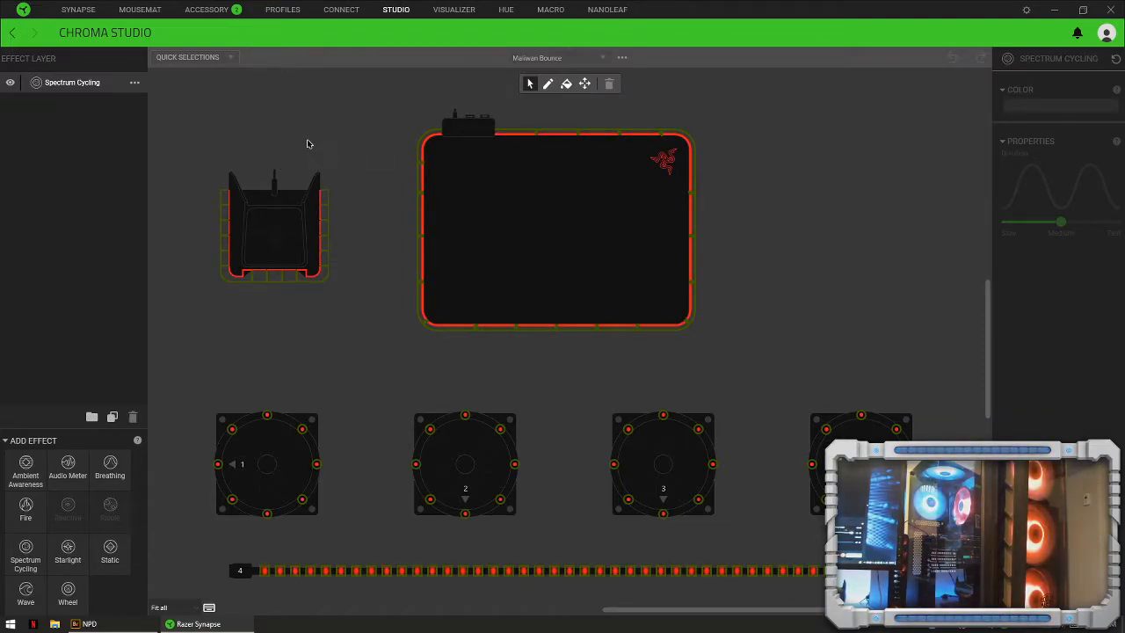
Step: Select everything across all devices and remove all their lights from the Spectrum Cycling layer
left_click(206, 56)
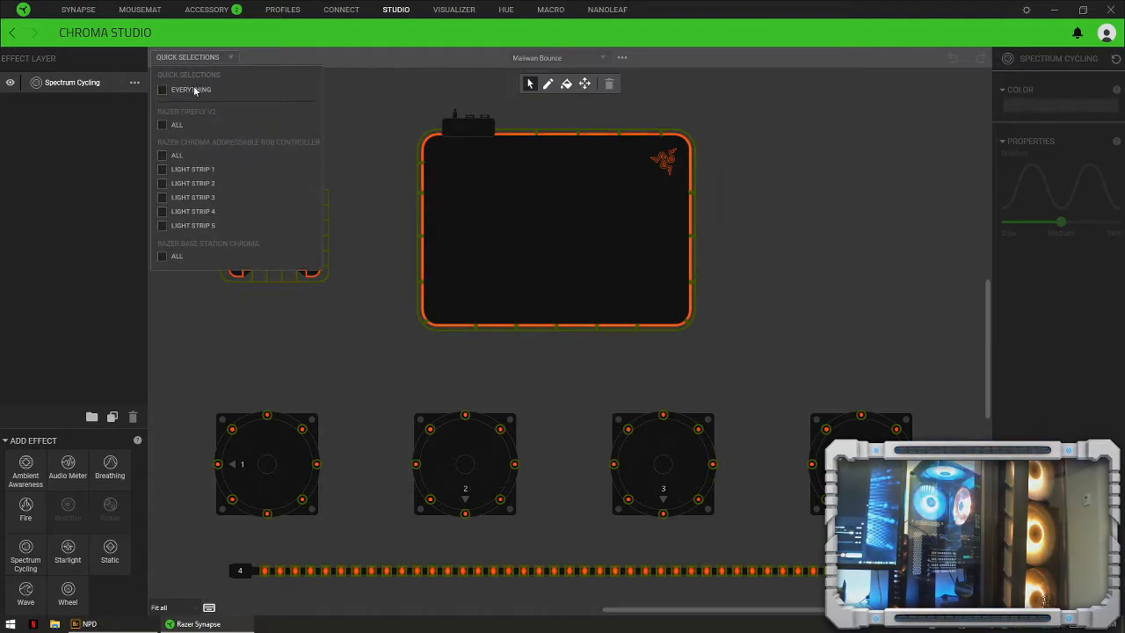
left_click(359, 190)
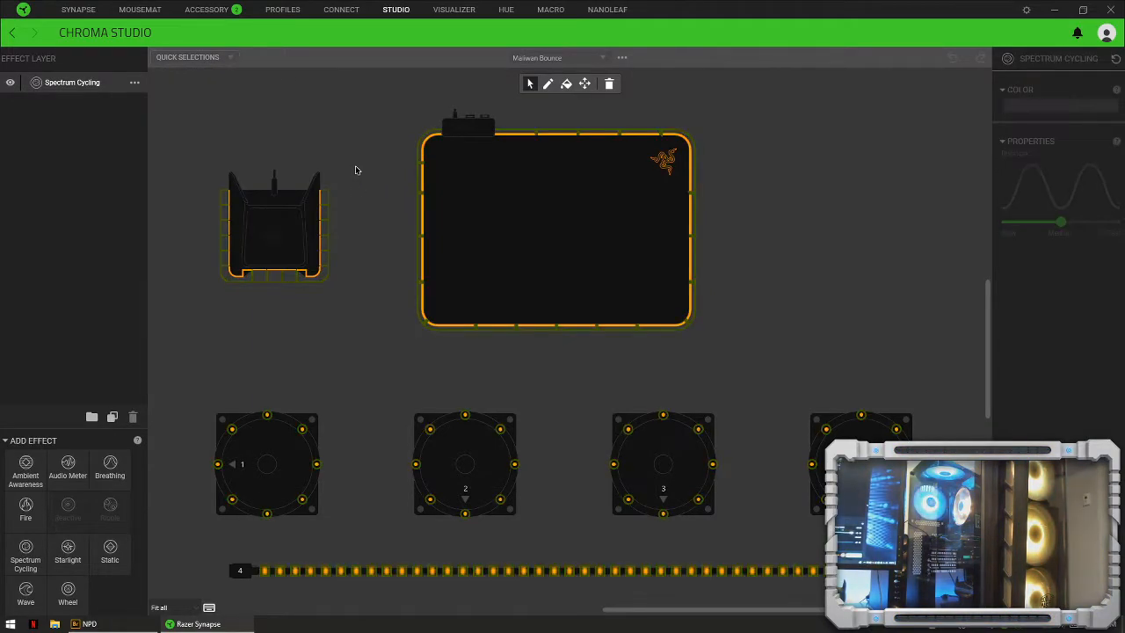
left_click(194, 57)
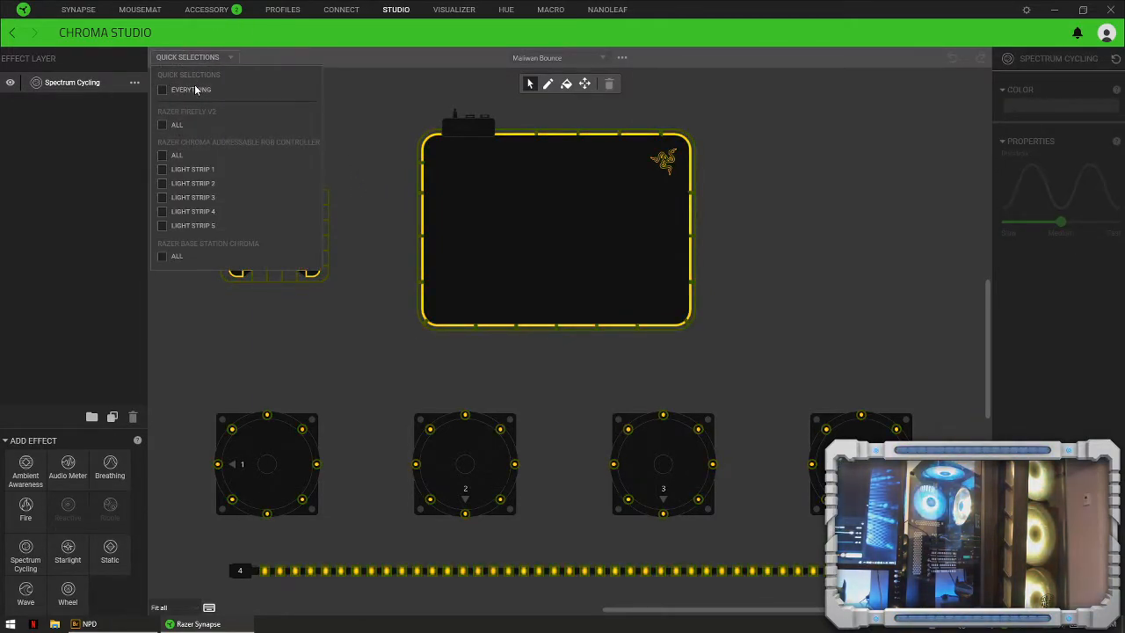
left_click(194, 91)
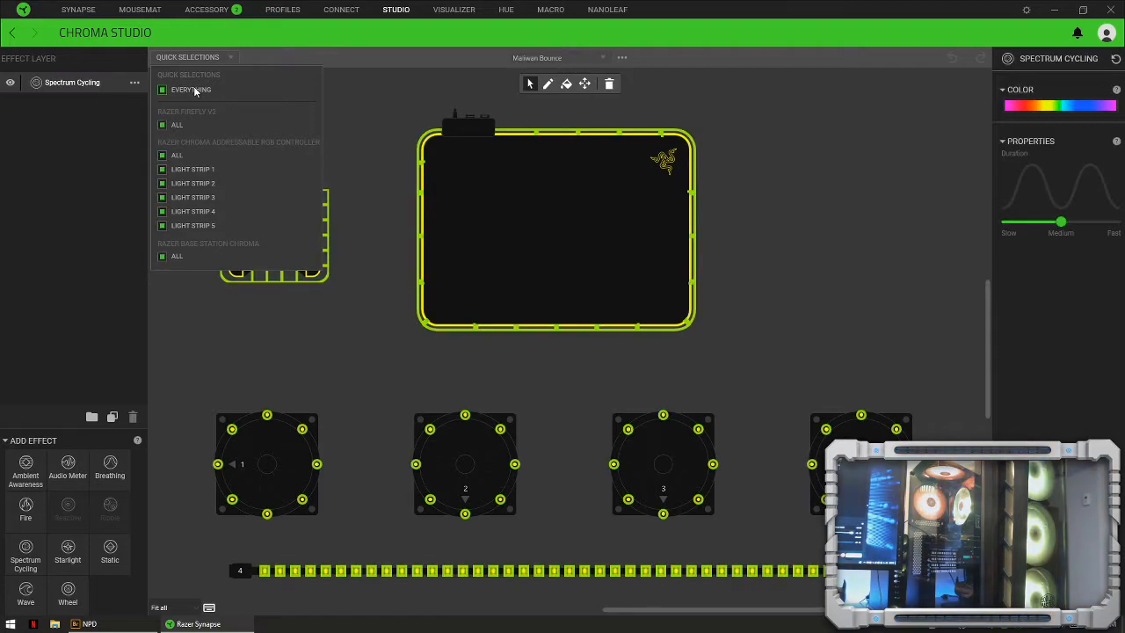
left_click(106, 140)
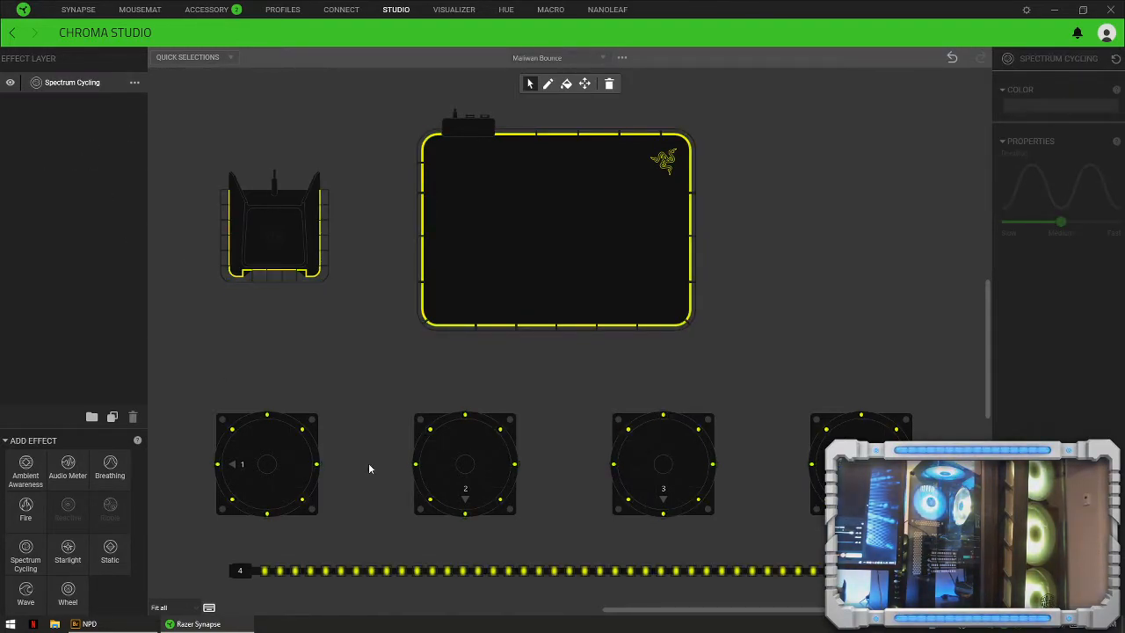
left_click(525, 350)
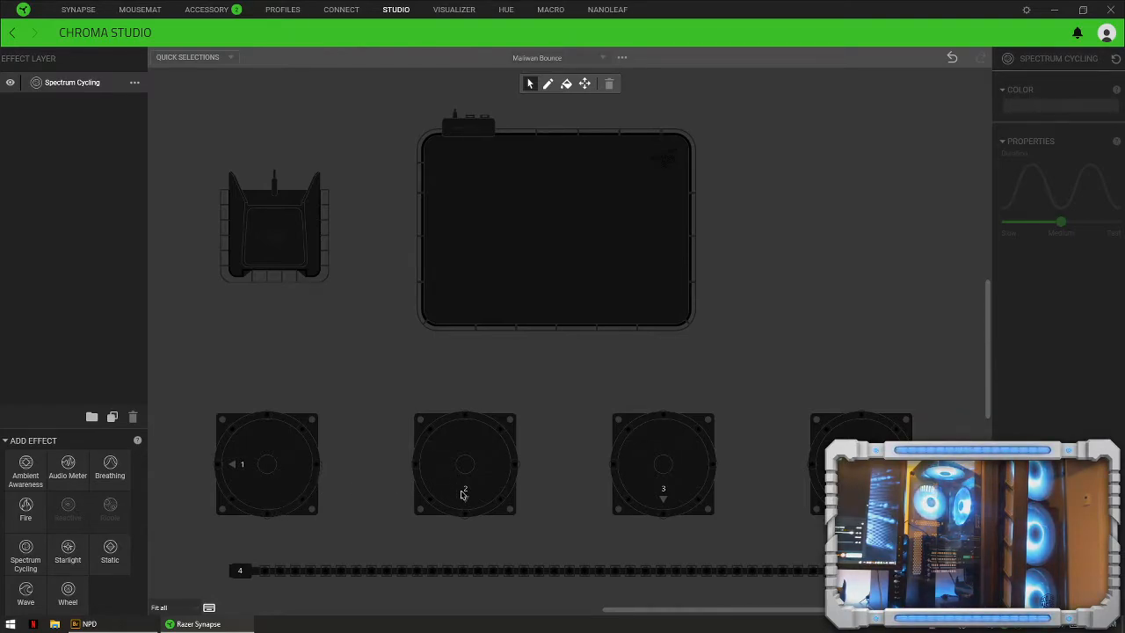
Step: Change the Spectrum Cycling layer to the Wheel effect
scroll(466, 475, "up", 3)
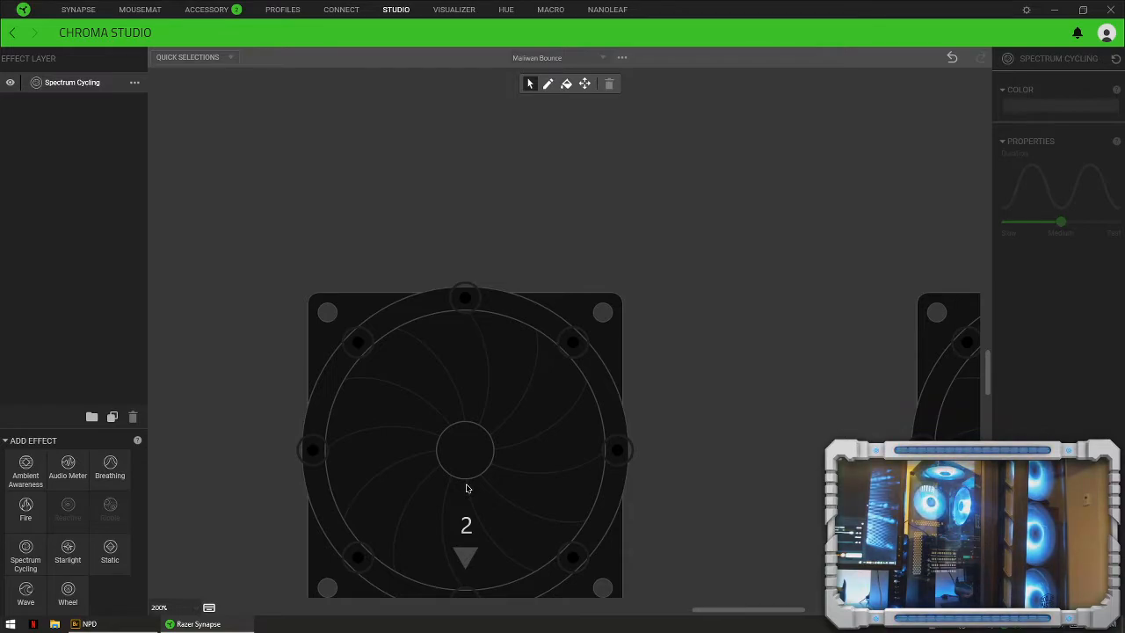
left_click_drag(464, 497, 544, 378)
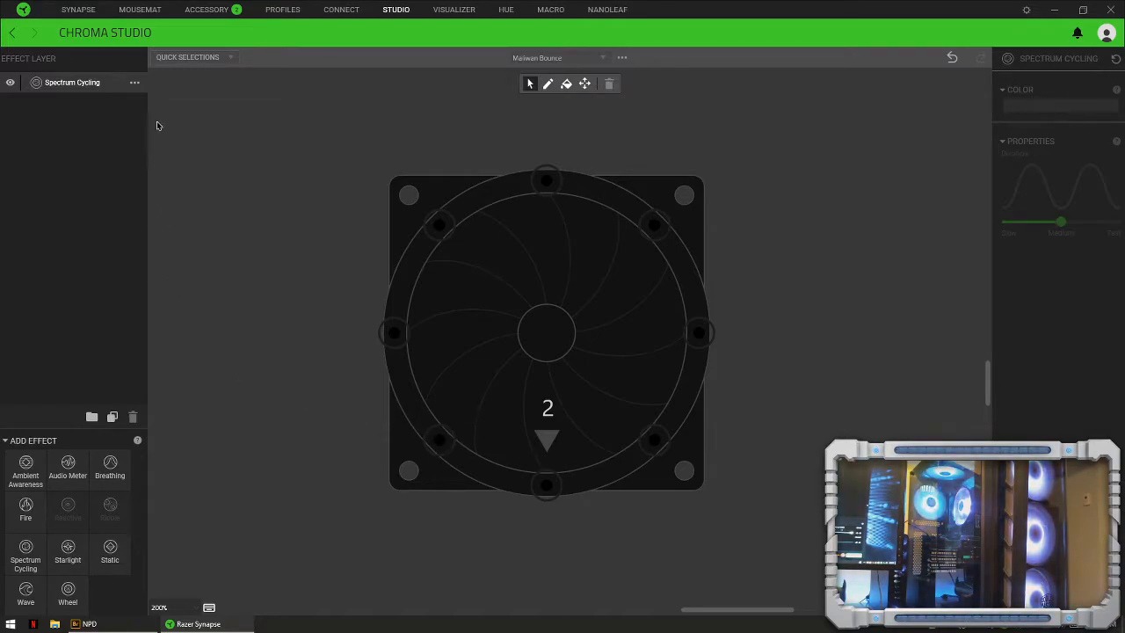
left_click(135, 83)
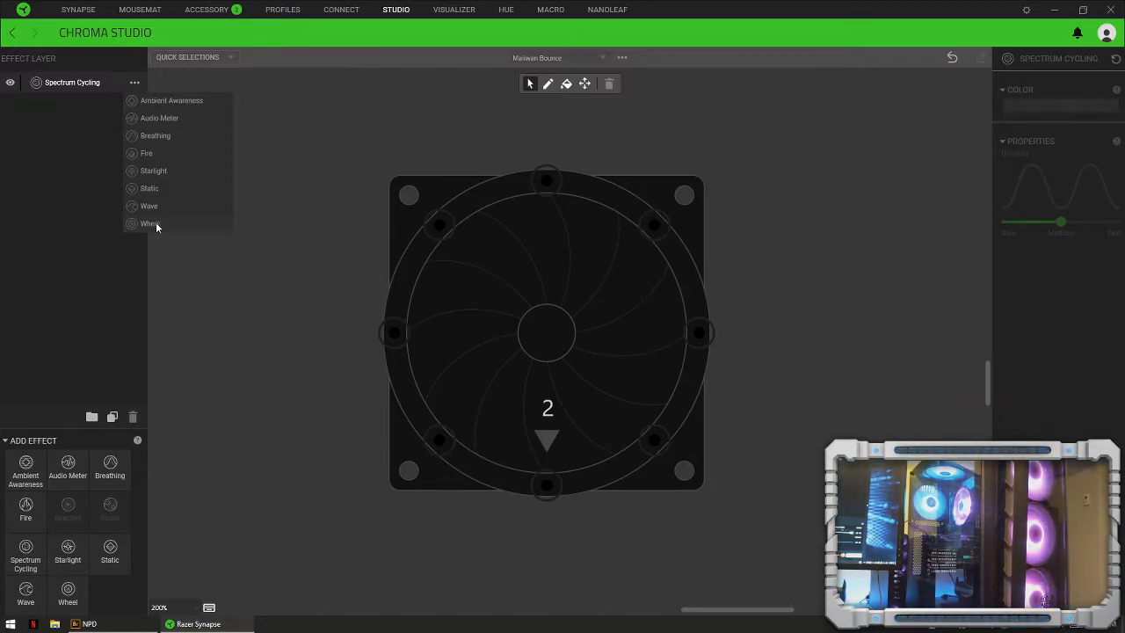
left_click(157, 225)
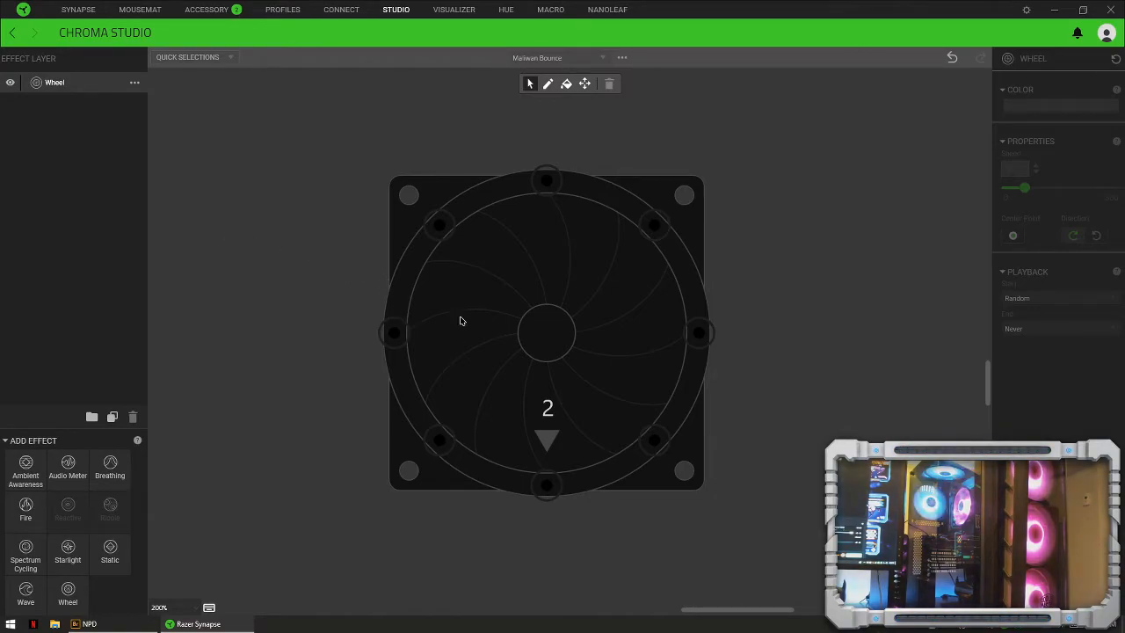
Step: Place the Wheel effect's center point on the upper-left corner of fan 2
scroll(464, 304, "down", 2)
scroll(465, 304, "down", 2)
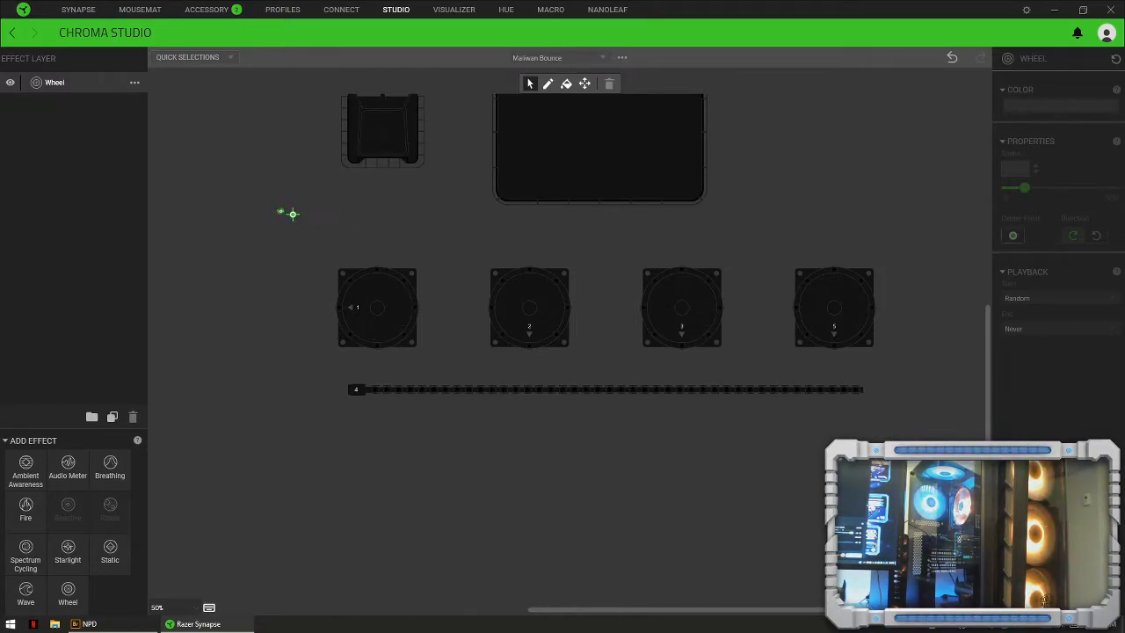
left_click(492, 271)
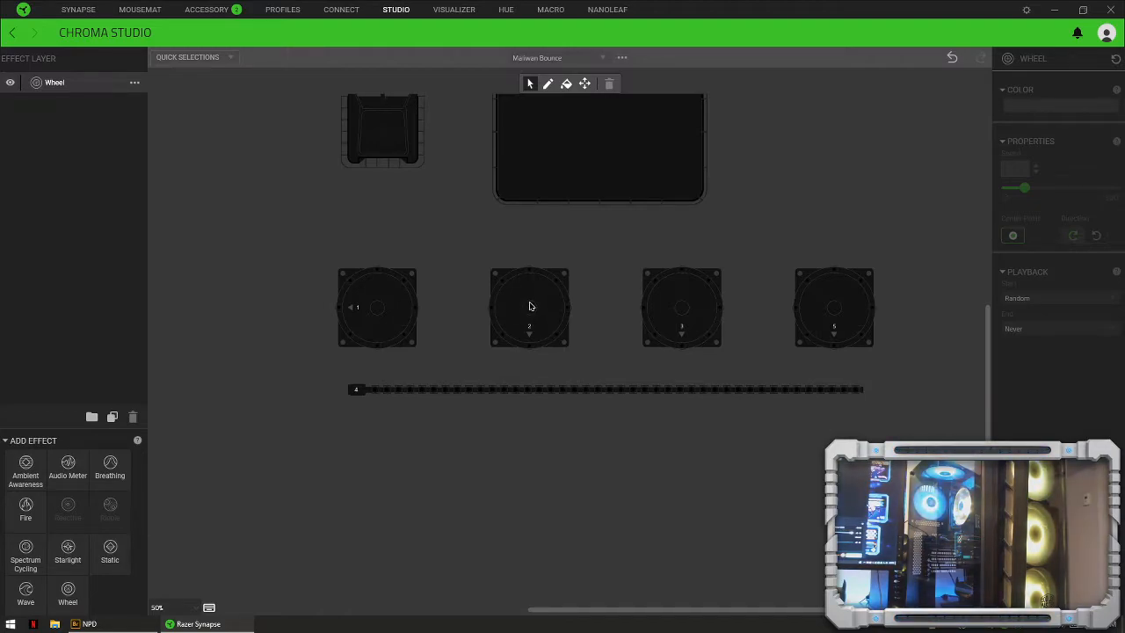
scroll(527, 309, "up", 5)
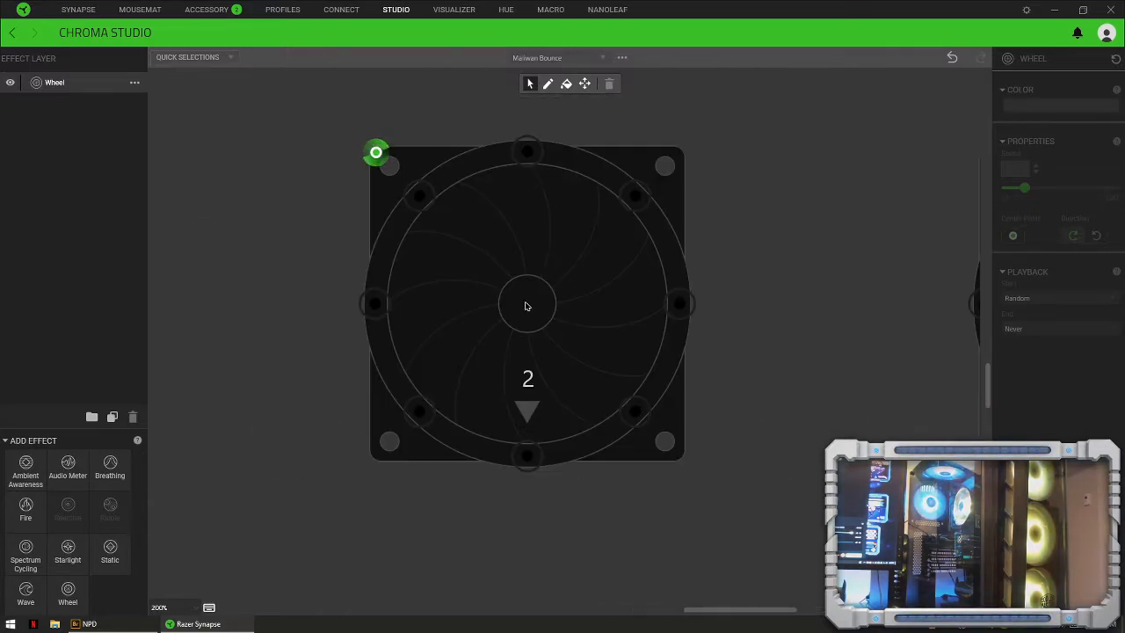
scroll(513, 293, "down", 1)
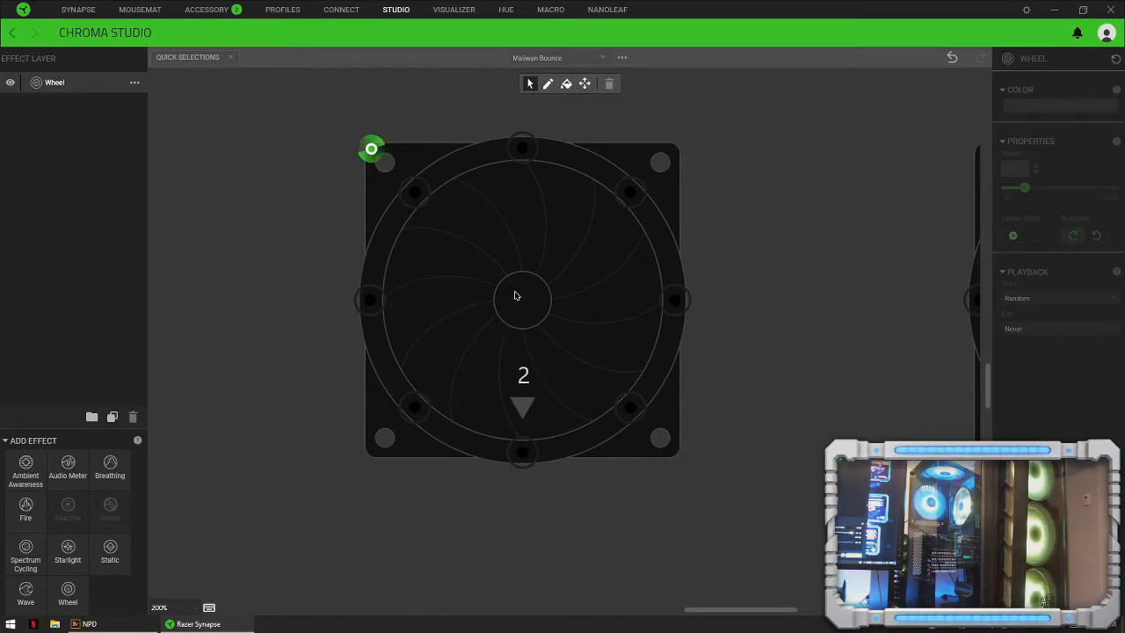
left_click_drag(523, 295, 523, 319)
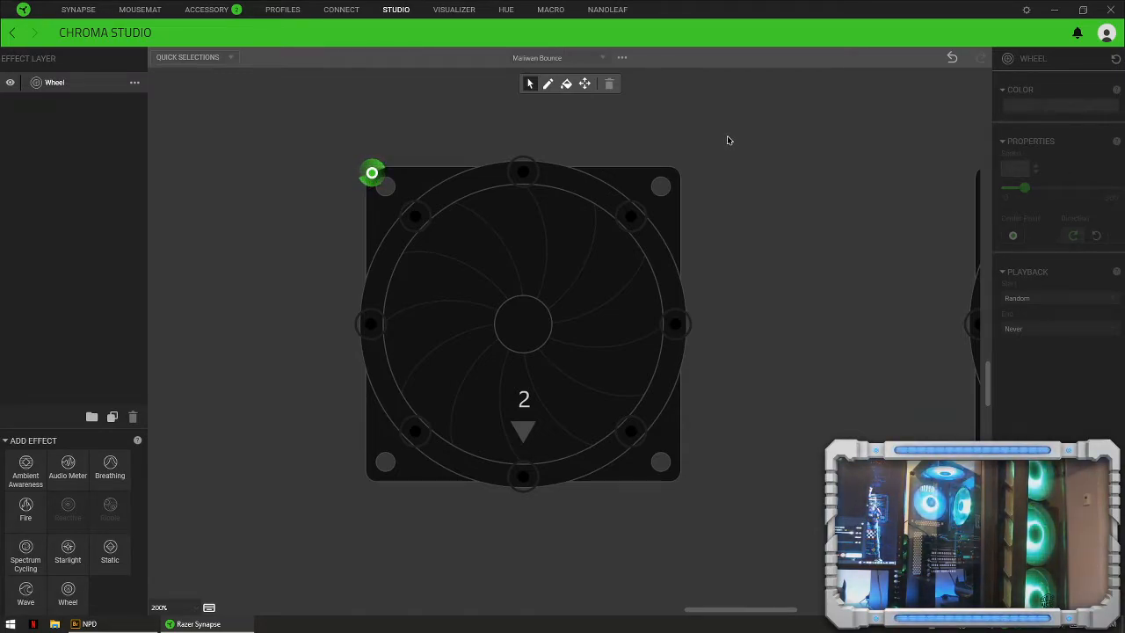
mouse_move(700, 167)
left_mouse_down()
mouse_move(400, 174)
mouse_move(309, 191)
left_mouse_up()
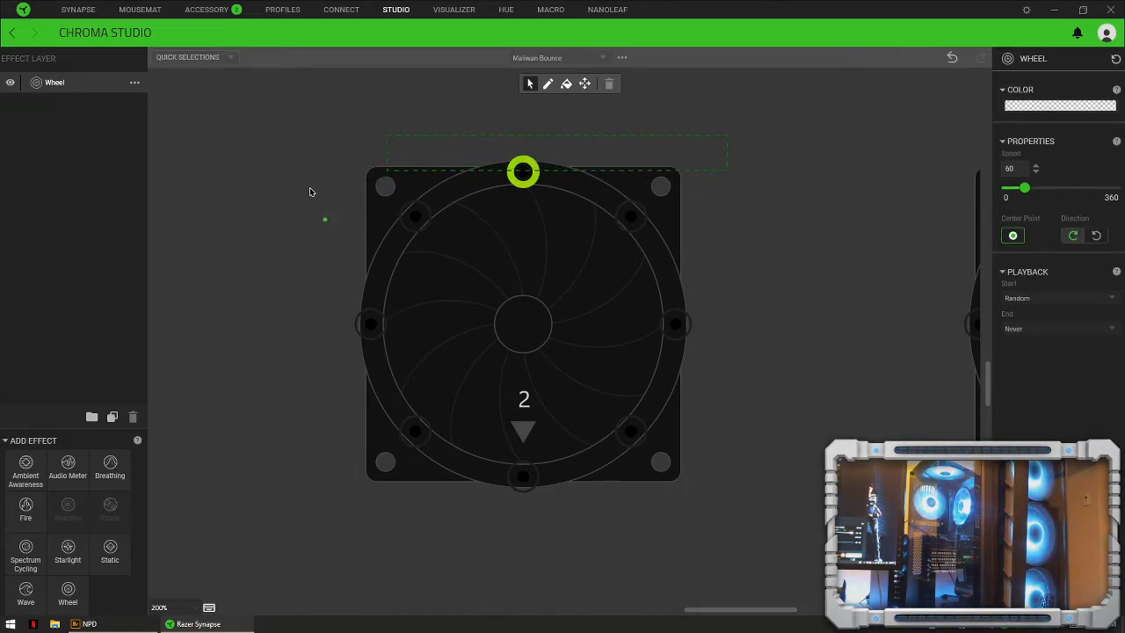
left_click(317, 271)
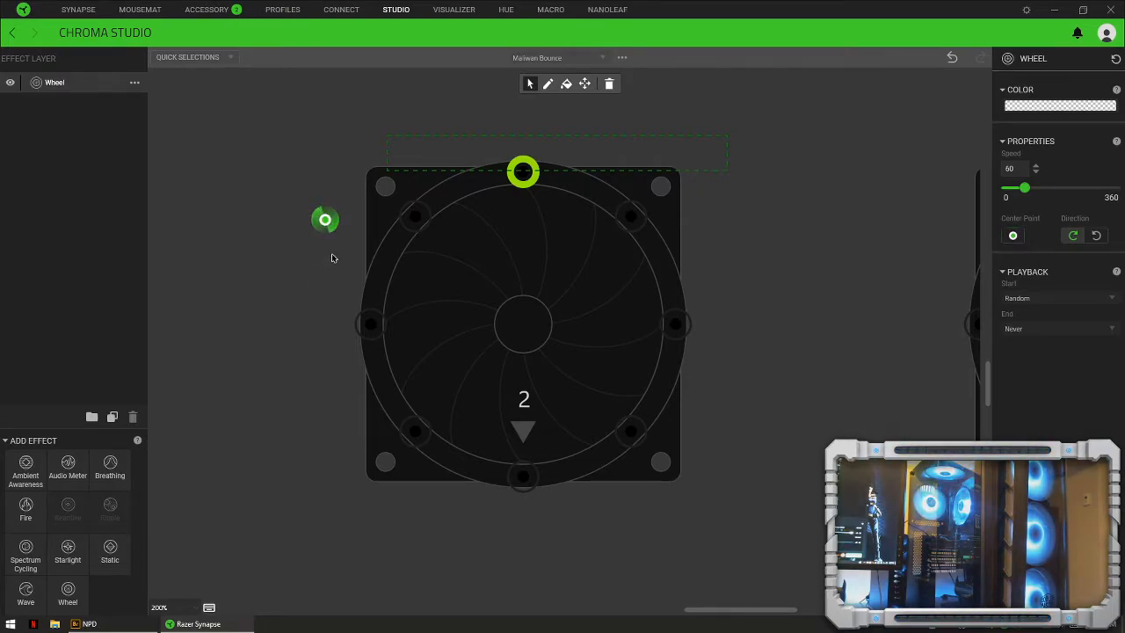
left_click(309, 264)
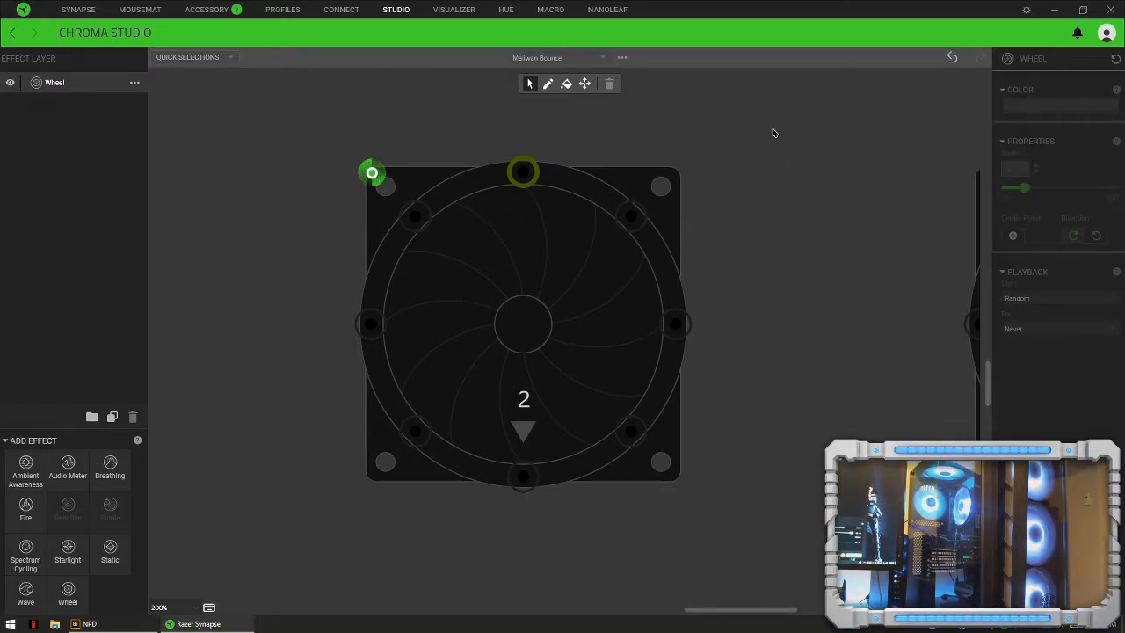
Step: Assign all LEDs of fan 2 to the Wheel layer and apply the preset pattern with yellow and green bands separated by black
left_click_drag(731, 190, 311, 515)
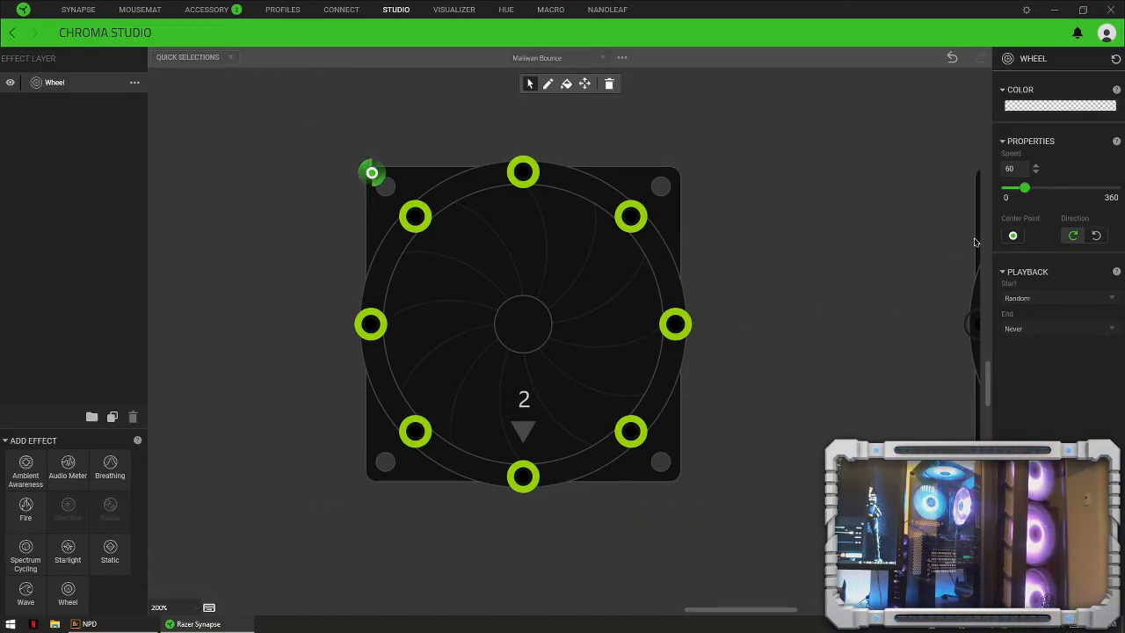
left_click(1050, 106)
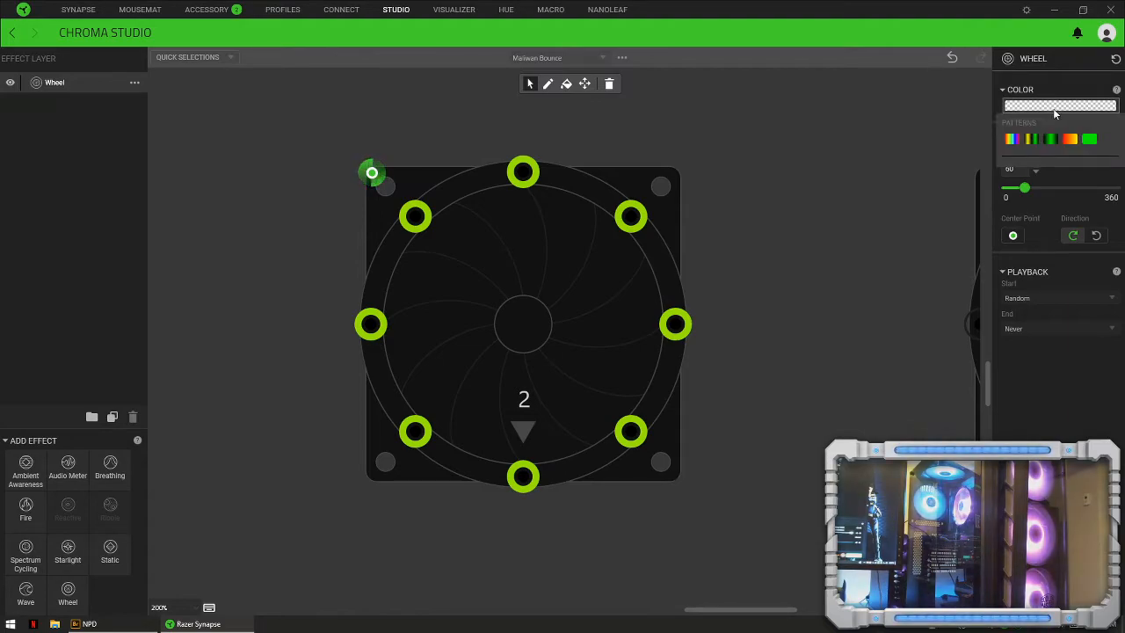
left_click(1032, 139)
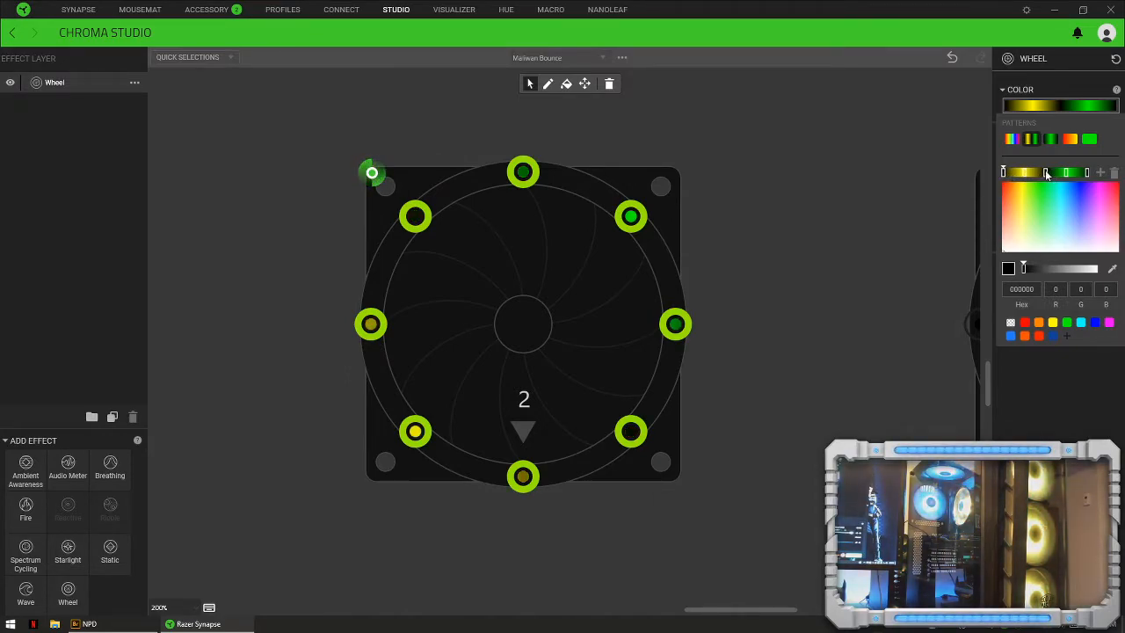
Step: Set the gradient's middle stop to orange FF5000 and add a second FF5000 stop between it and the yellow stop
left_click(1024, 336)
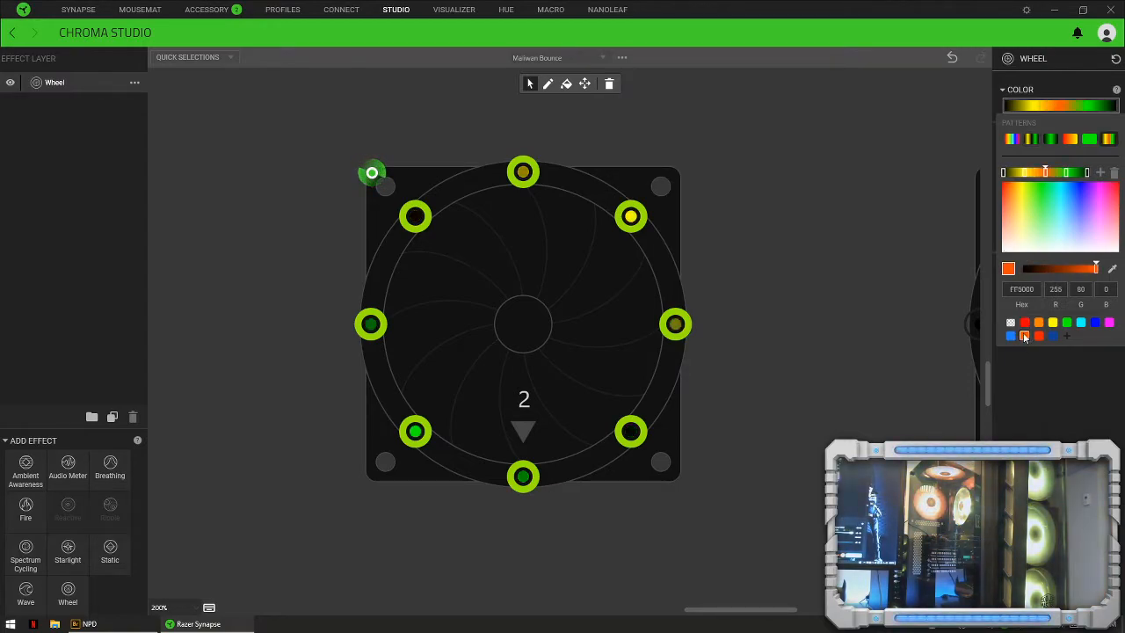
left_click(1025, 174)
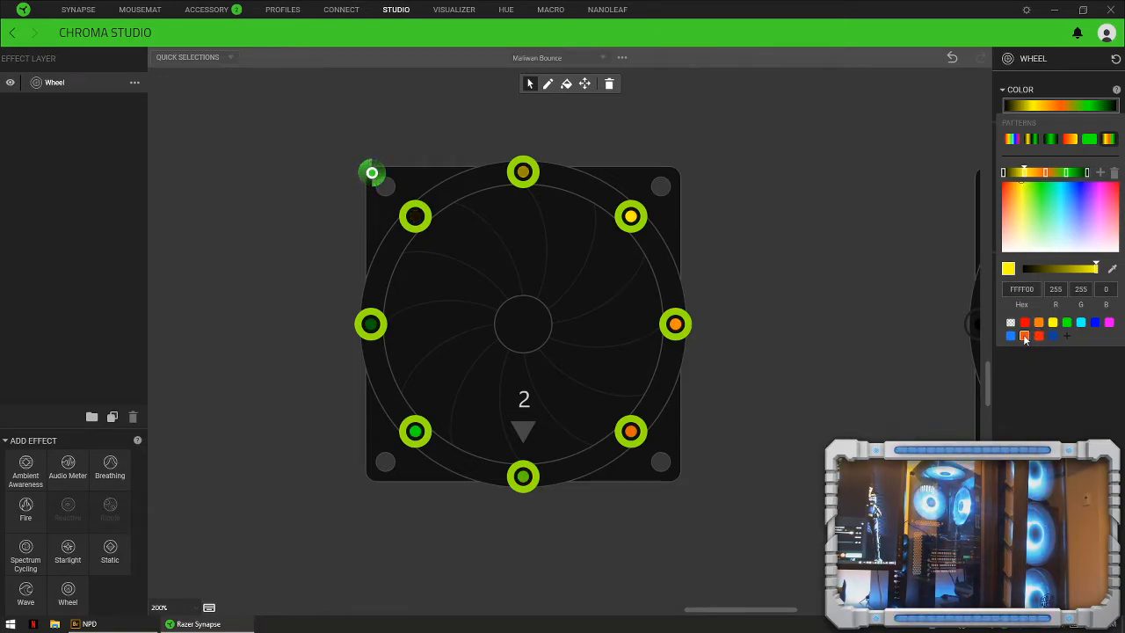
left_click(1101, 175)
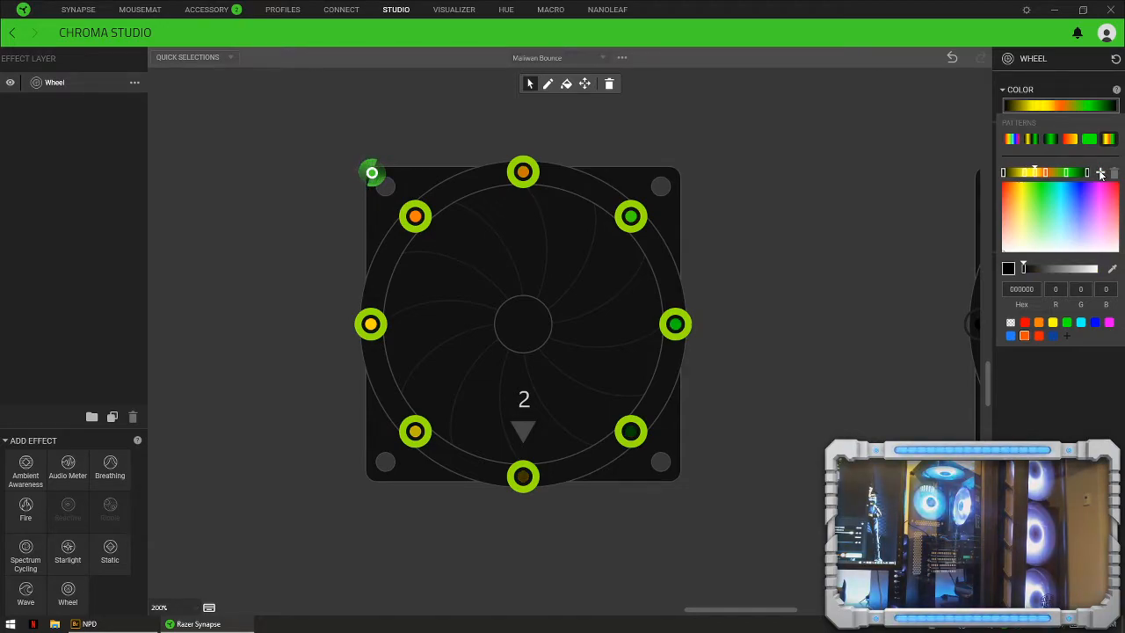
left_click(1024, 335)
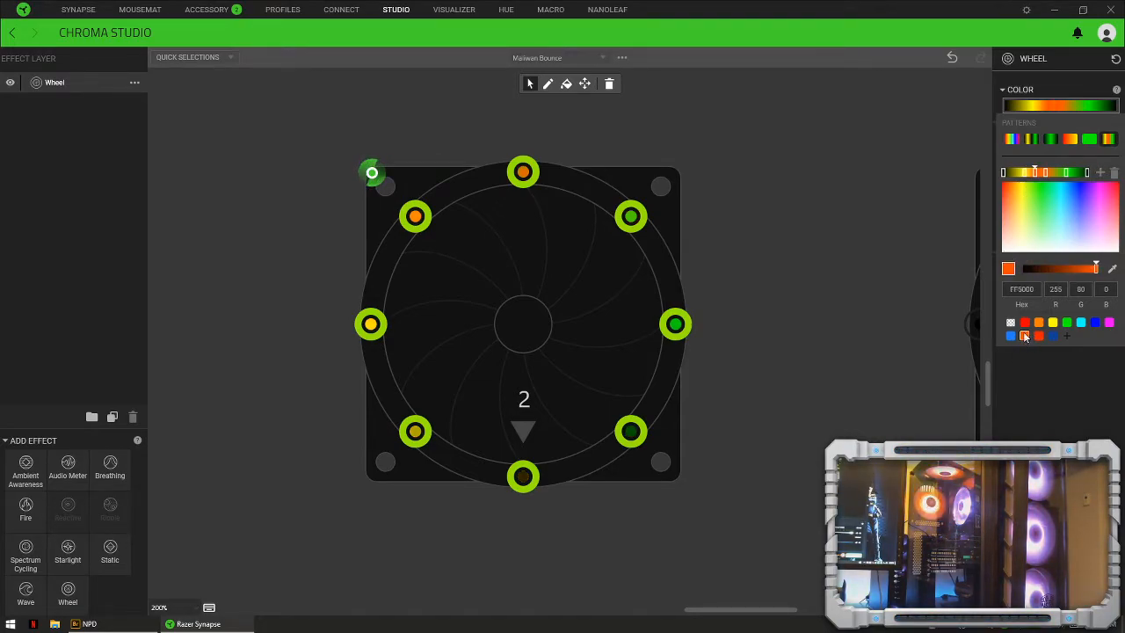
Step: Move the yellow stop right up against the added orange stop and delete the black stop at the gradient's start
left_click(1025, 174)
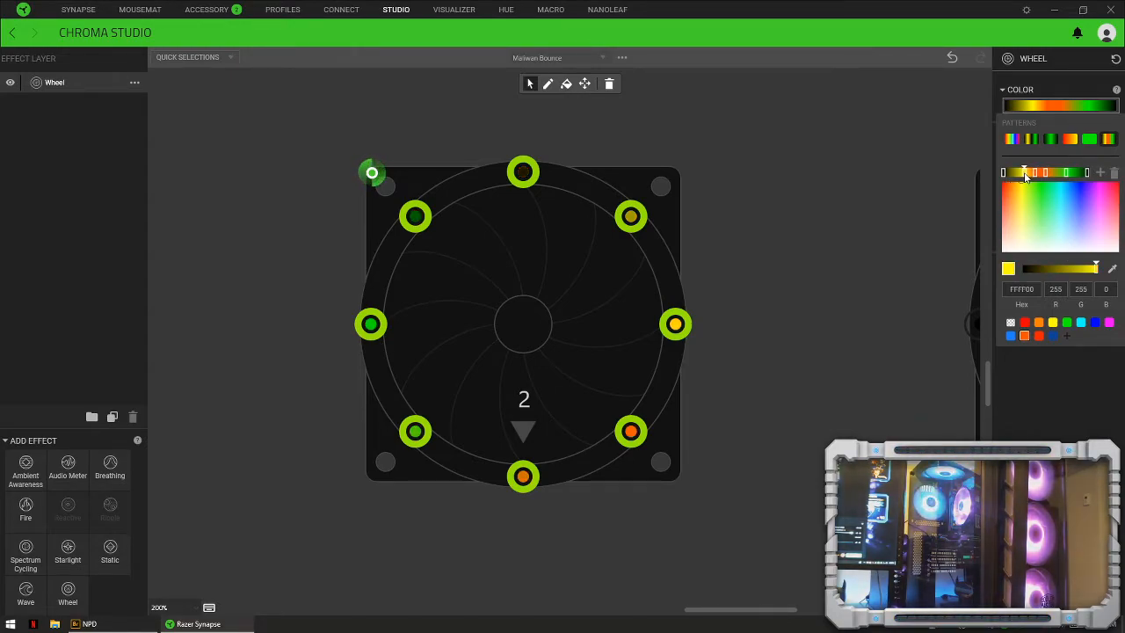
left_click_drag(1025, 176, 1032, 176)
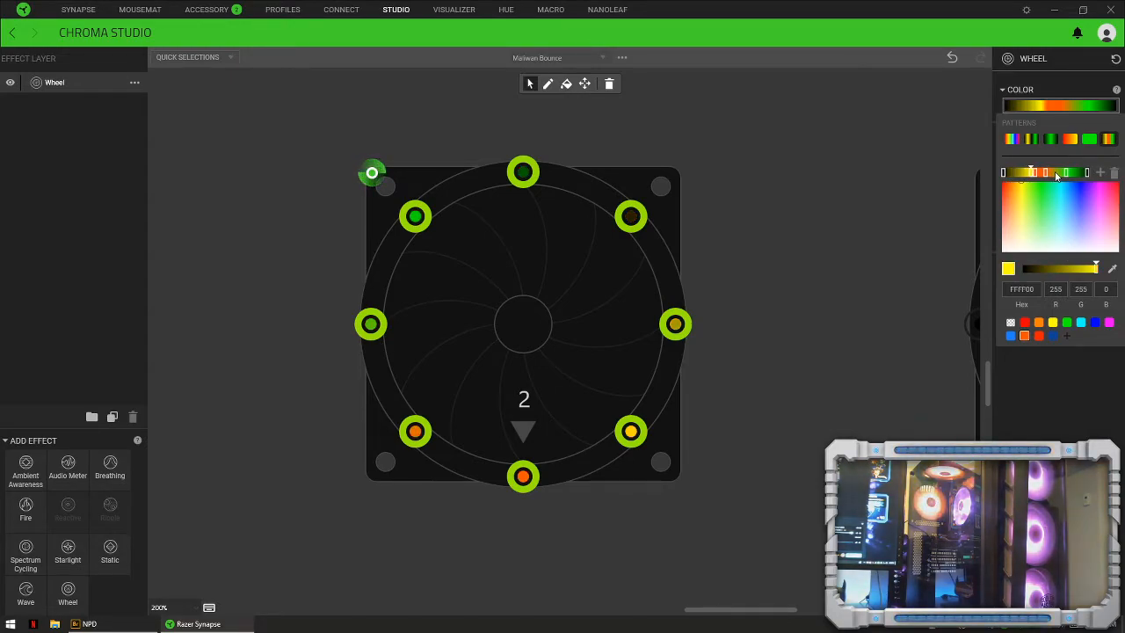
left_click(1004, 174)
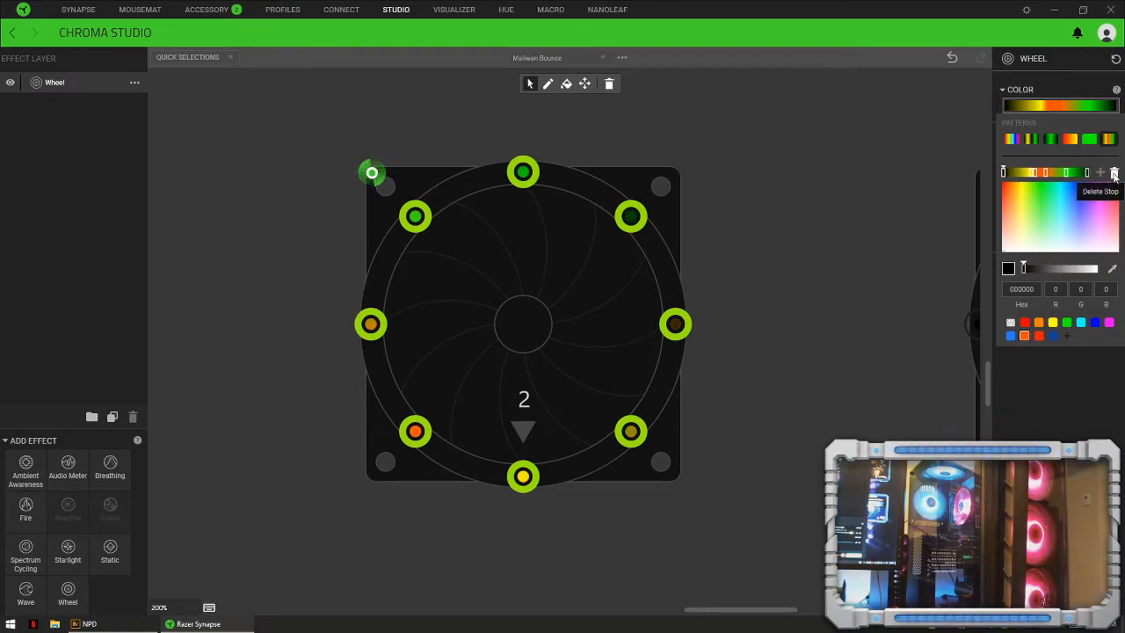
left_click(1114, 174)
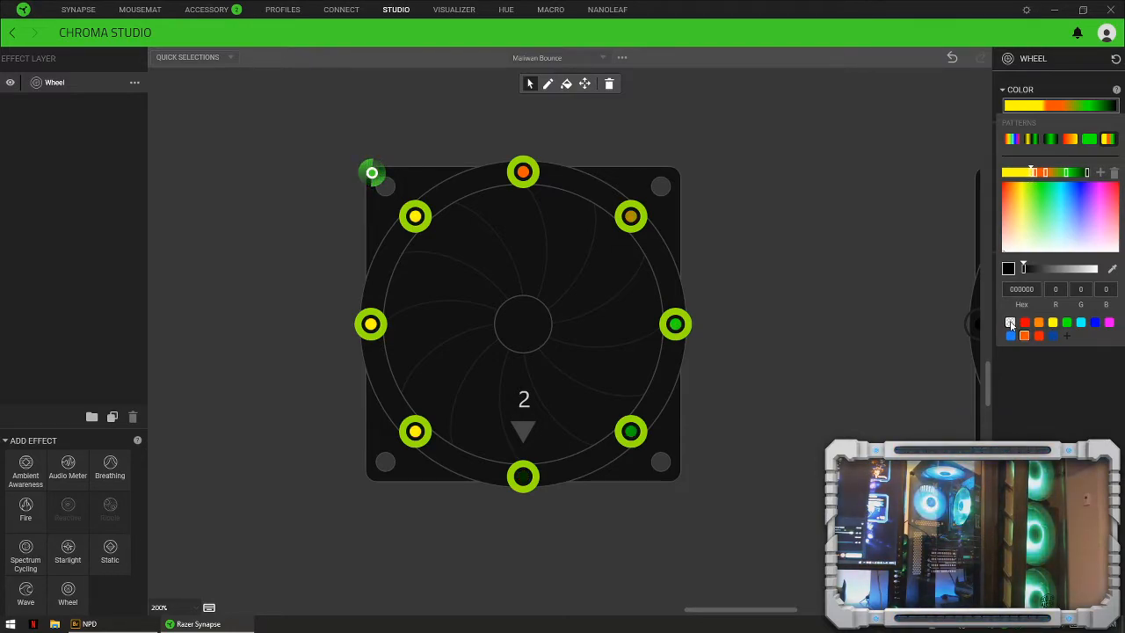
Step: Make the yellow gradient stop transparent and select the middle orange stop
left_click(1032, 173)
left_click(1010, 322)
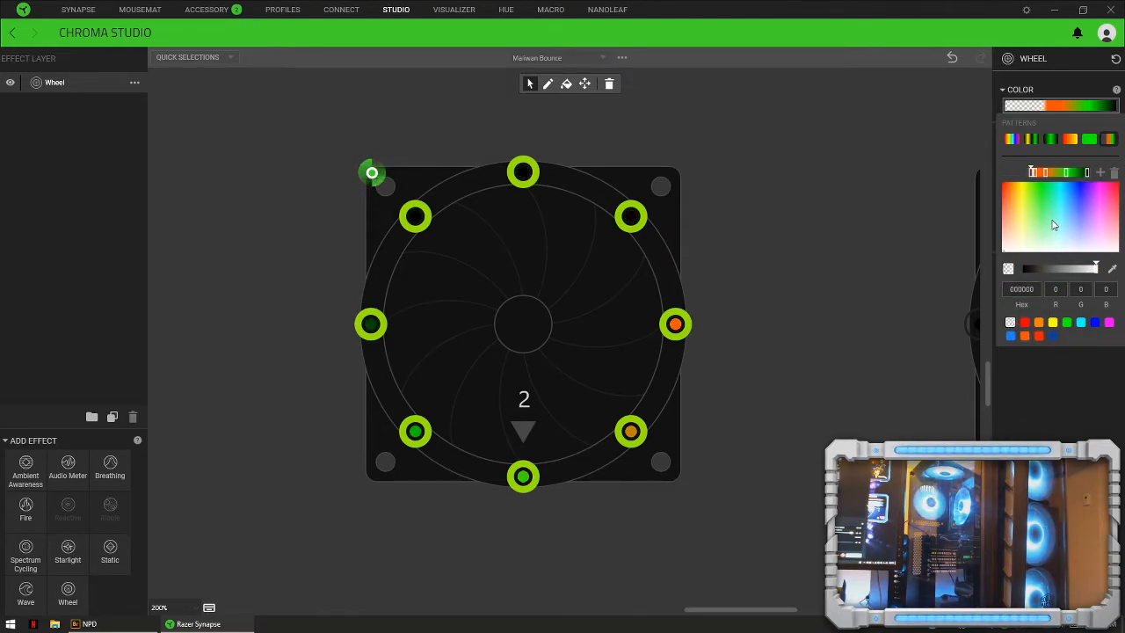
left_click(1046, 173)
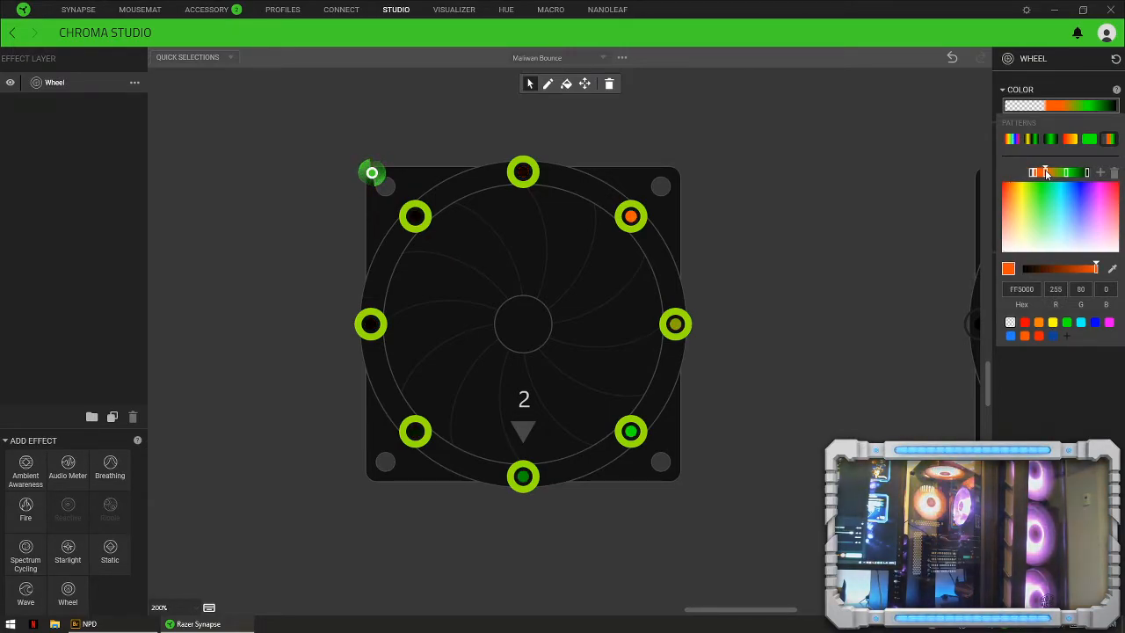
Step: Add an orange gradient stop between the middle orange stop and the green stop, and move the green stop right up against it
left_click(1101, 173)
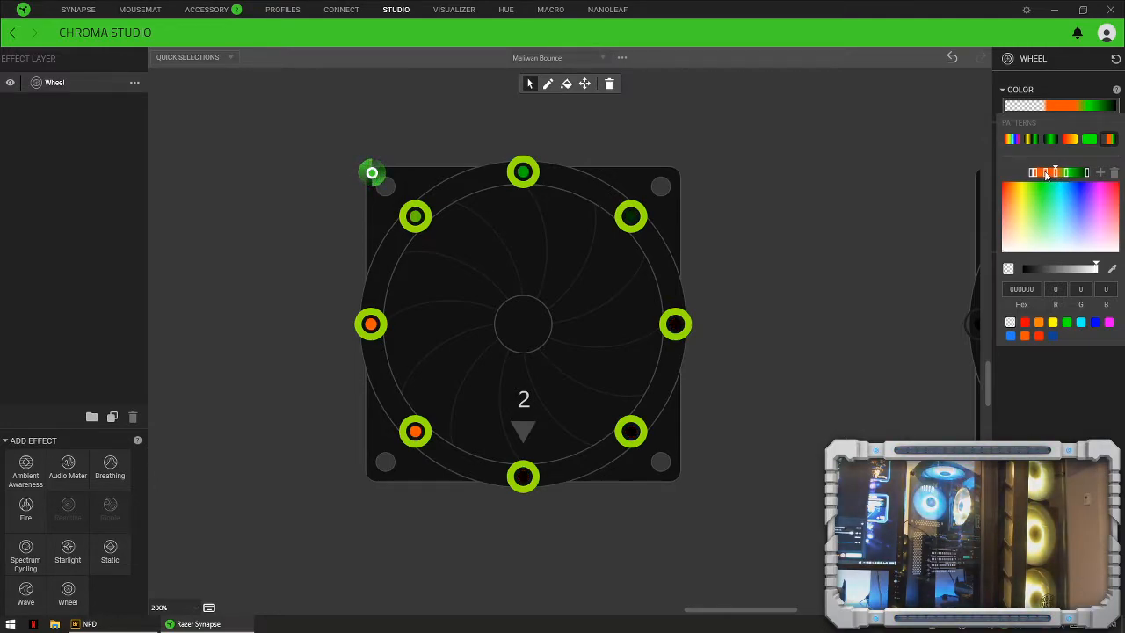
left_click(1066, 174)
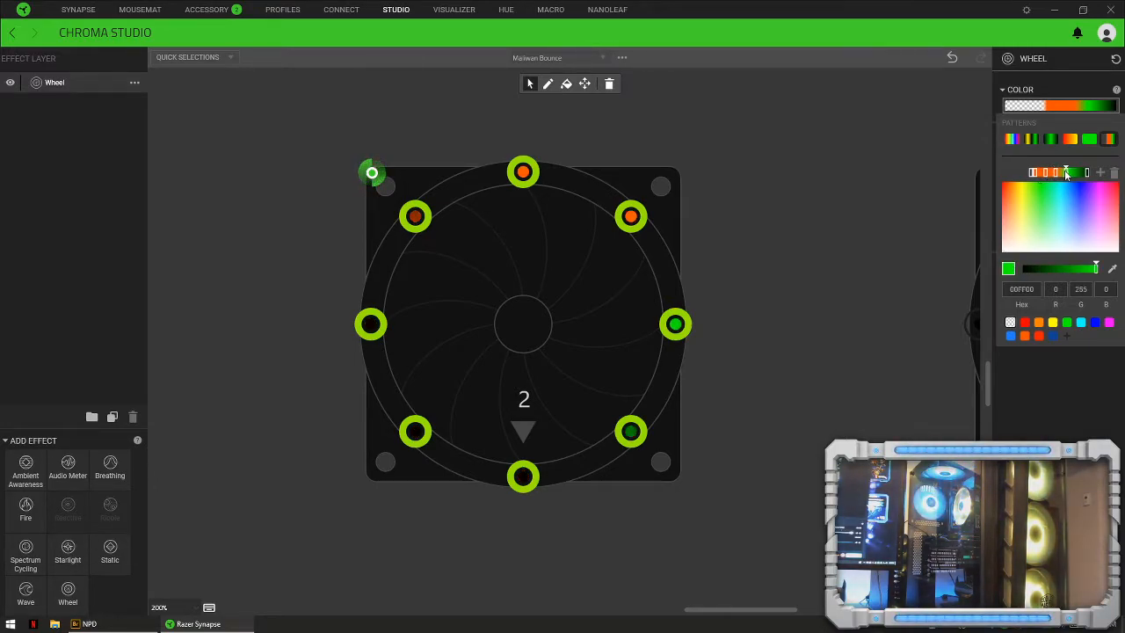
left_click_drag(1066, 173, 1045, 177)
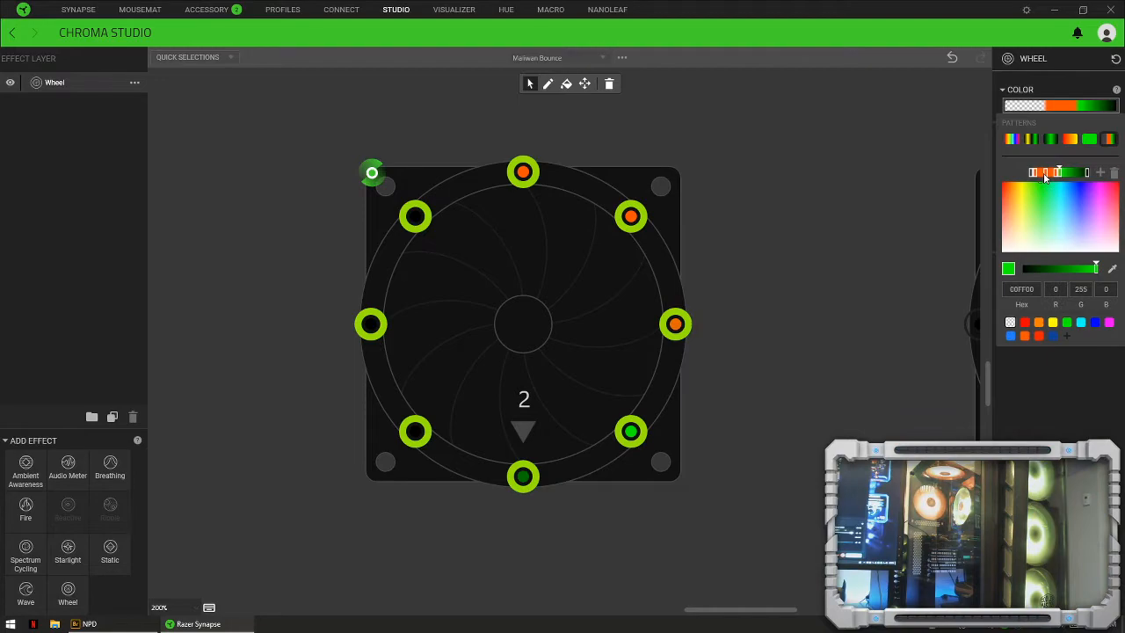
Step: Make the green gradient stop transparent and delete the black stop at the gradient's end
left_click(1011, 324)
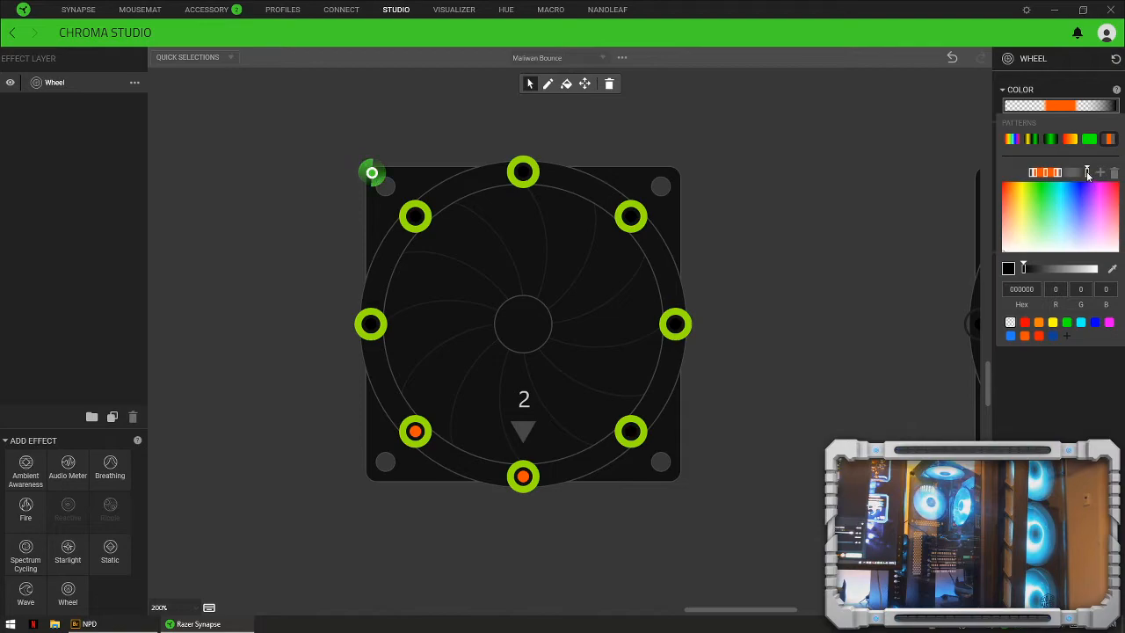
left_click(1115, 174)
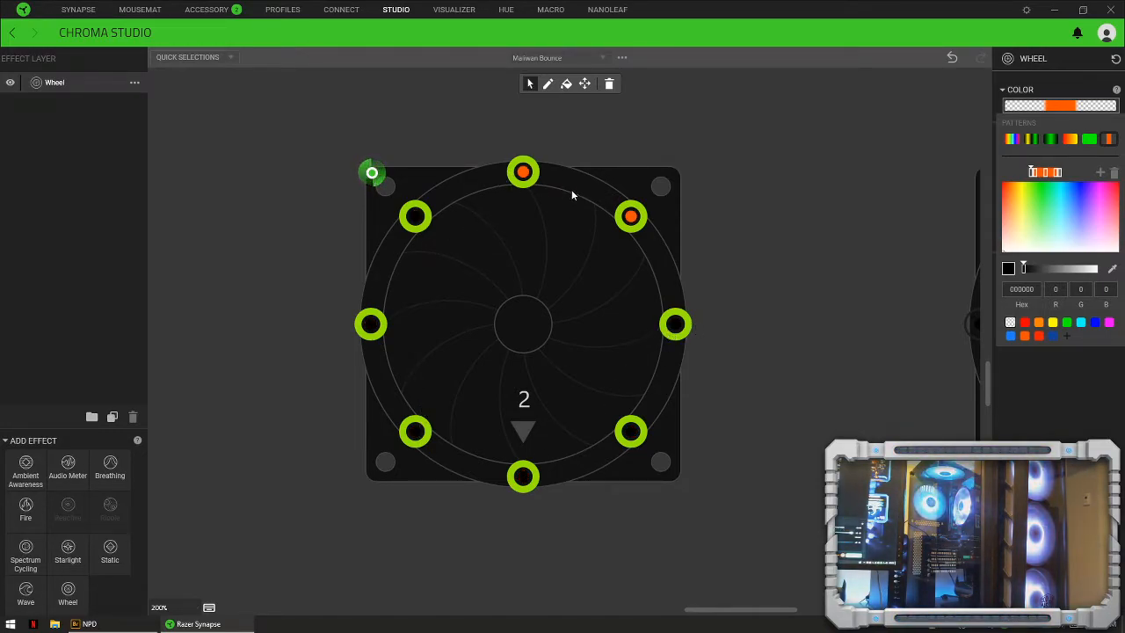
Step: Adjust the outer gradient stops so the transparent stops sit tight against both edges of the orange band, and close the gradient editor
left_click(1056, 172)
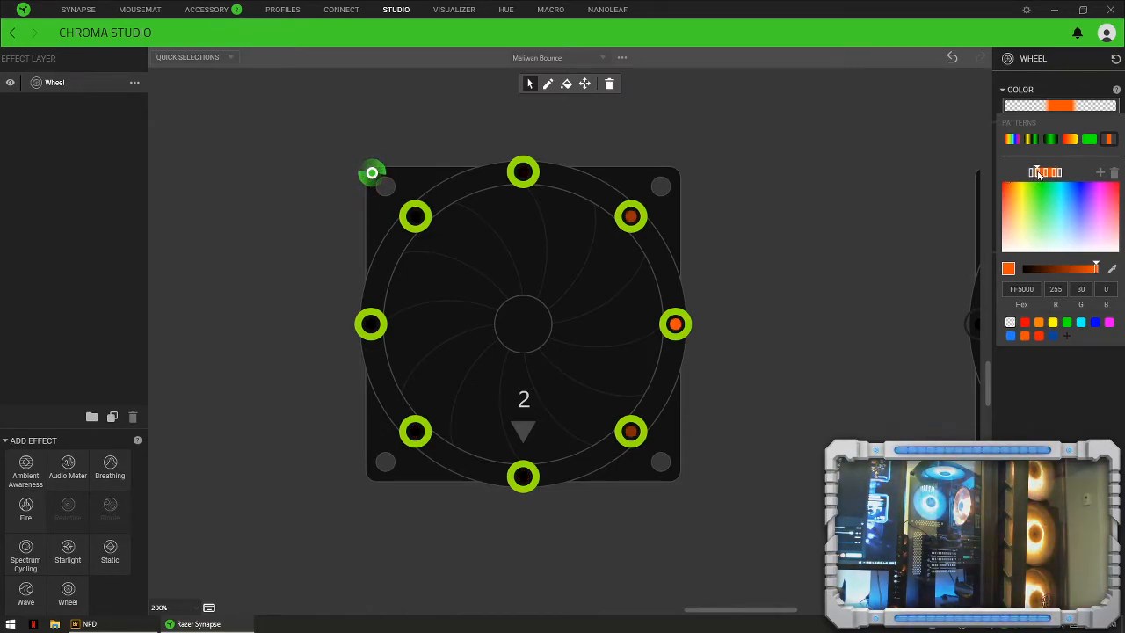
left_click(1034, 172)
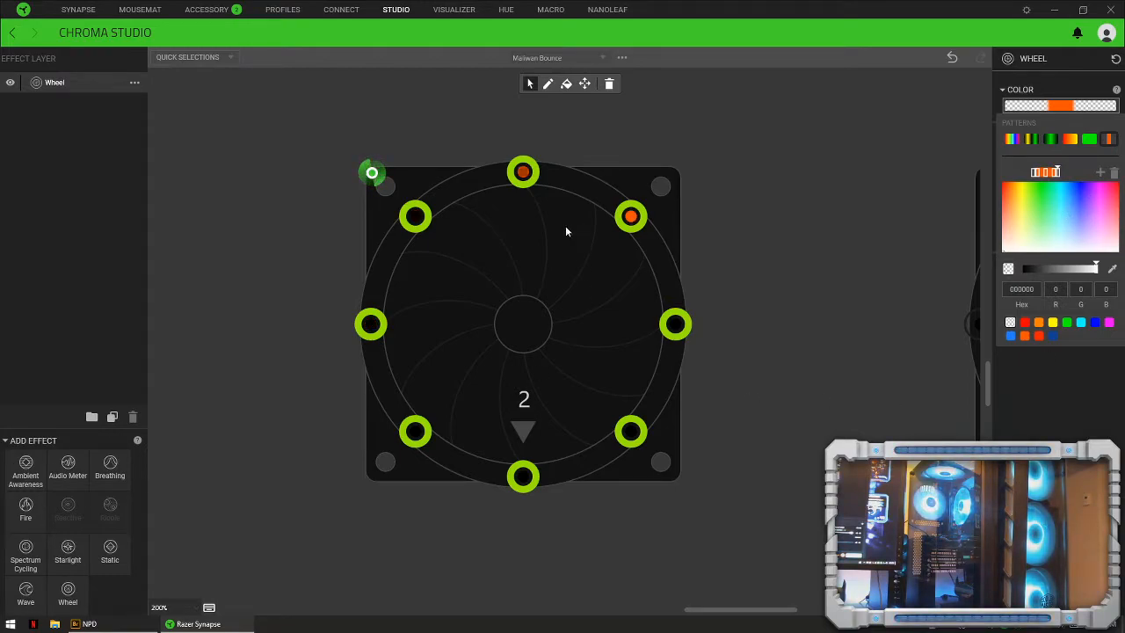
left_click(1033, 400)
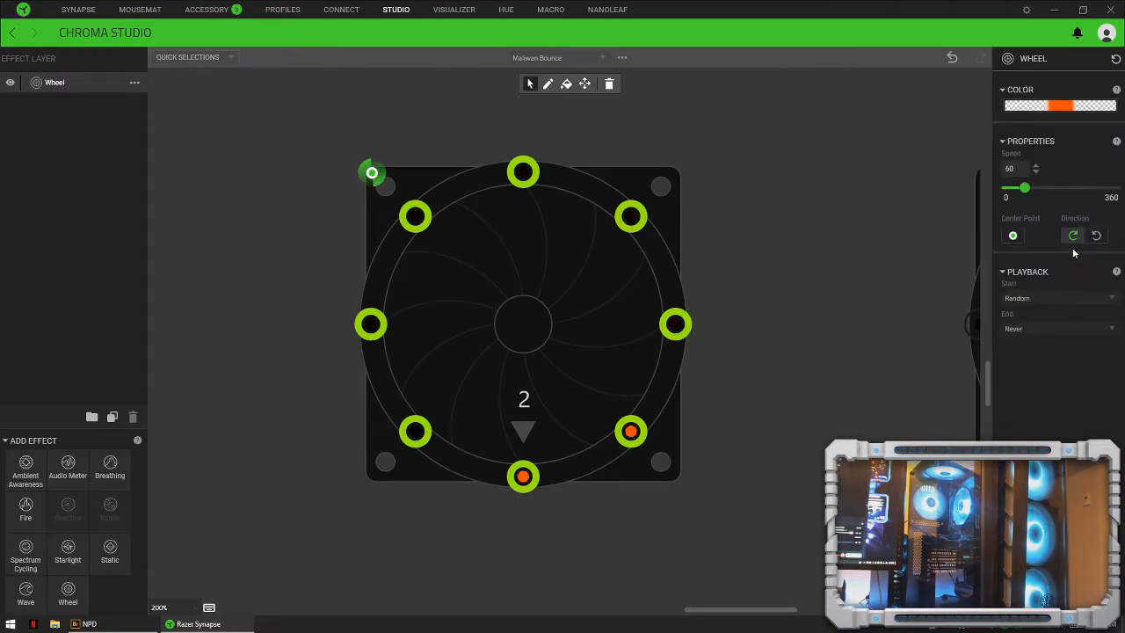
Step: Try Wheel speeds of 360, 200 and 70, and set the speed back to 60
left_click_drag(1025, 187, 1115, 187)
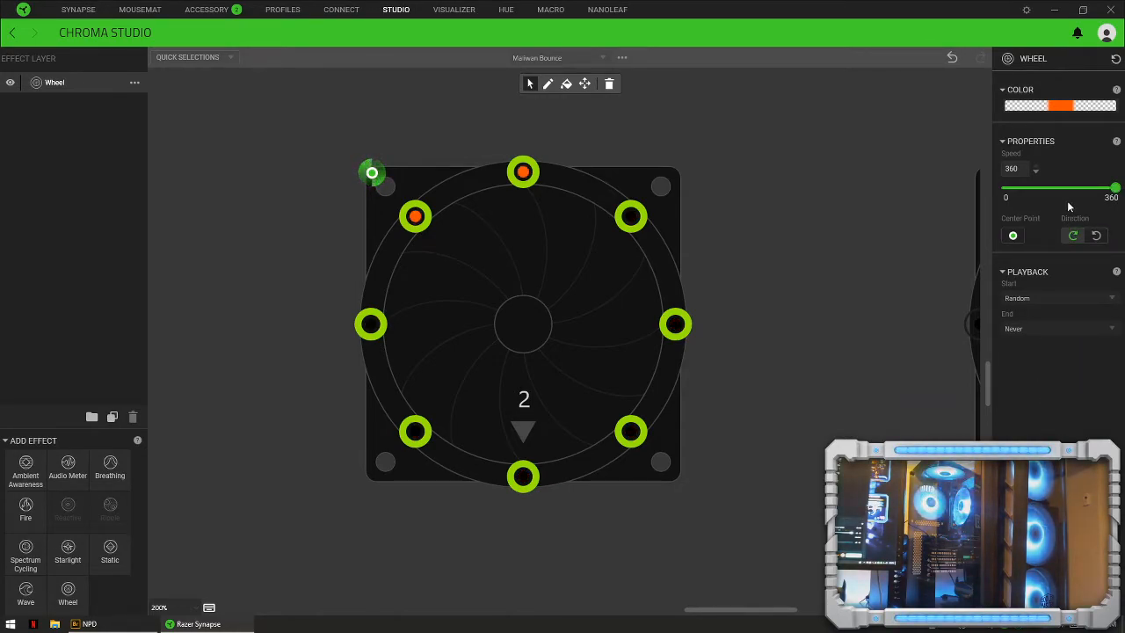
left_click_drag(1114, 187, 1067, 187)
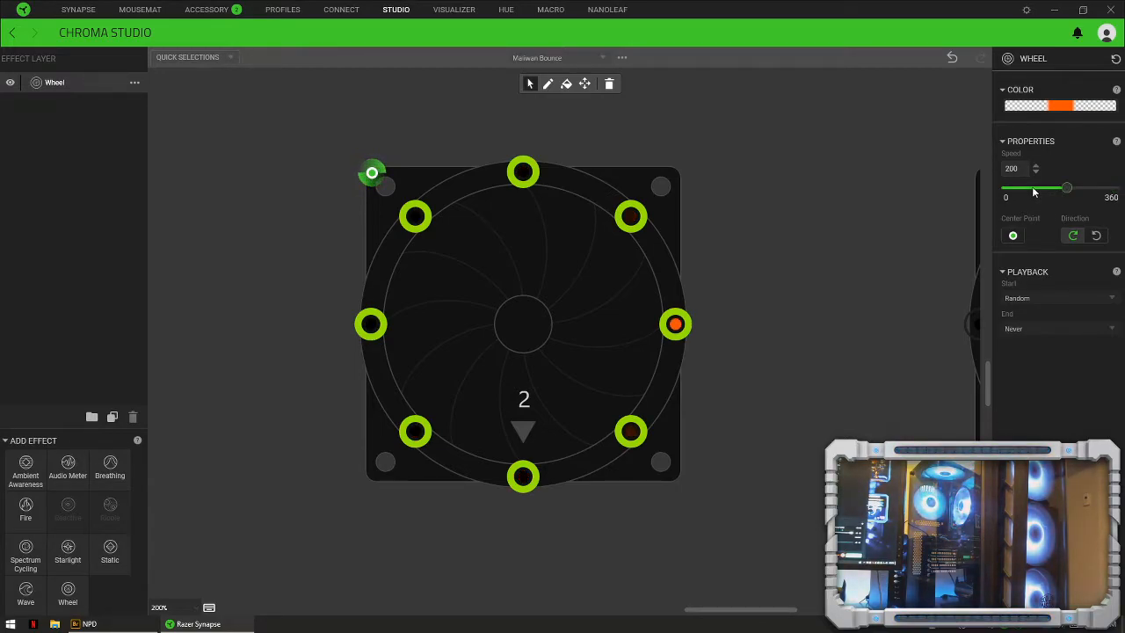
left_click(1032, 187)
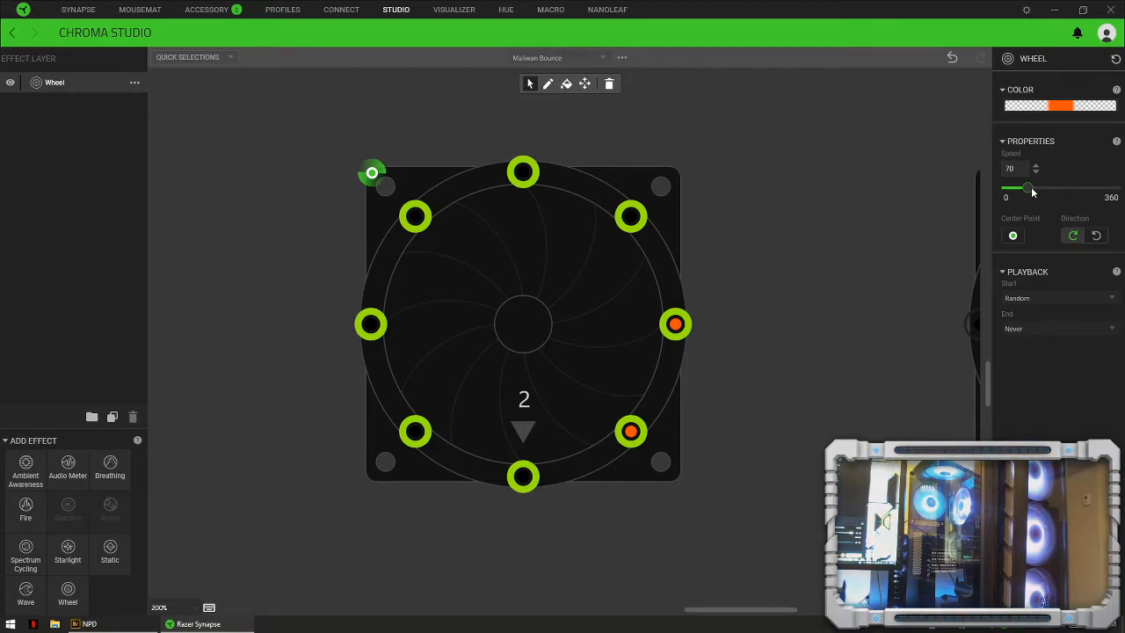
left_click_drag(1030, 189, 1027, 189)
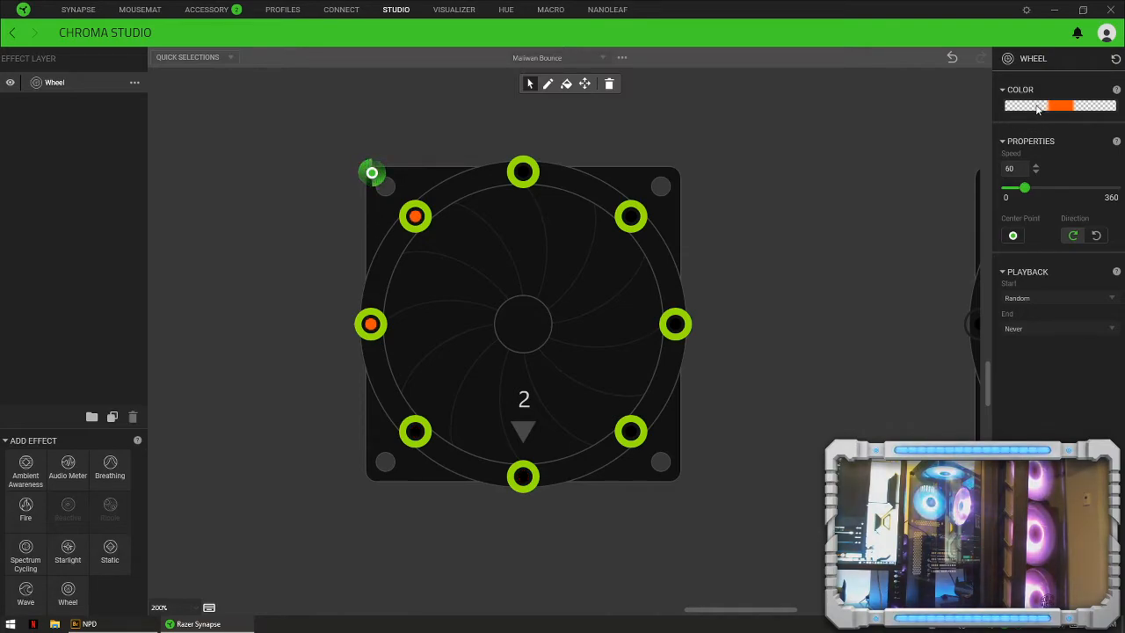
Step: Reselect all of fan 2's LEDs on the Wheel layer and duplicate the layer
right_click(56, 83)
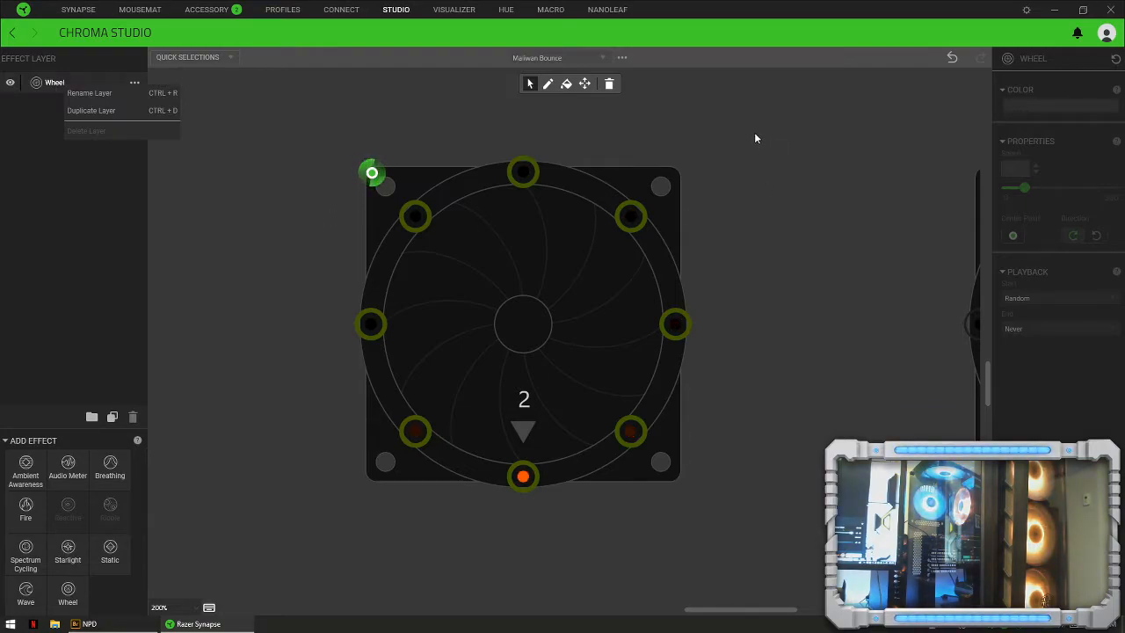
left_click_drag(754, 137, 313, 497)
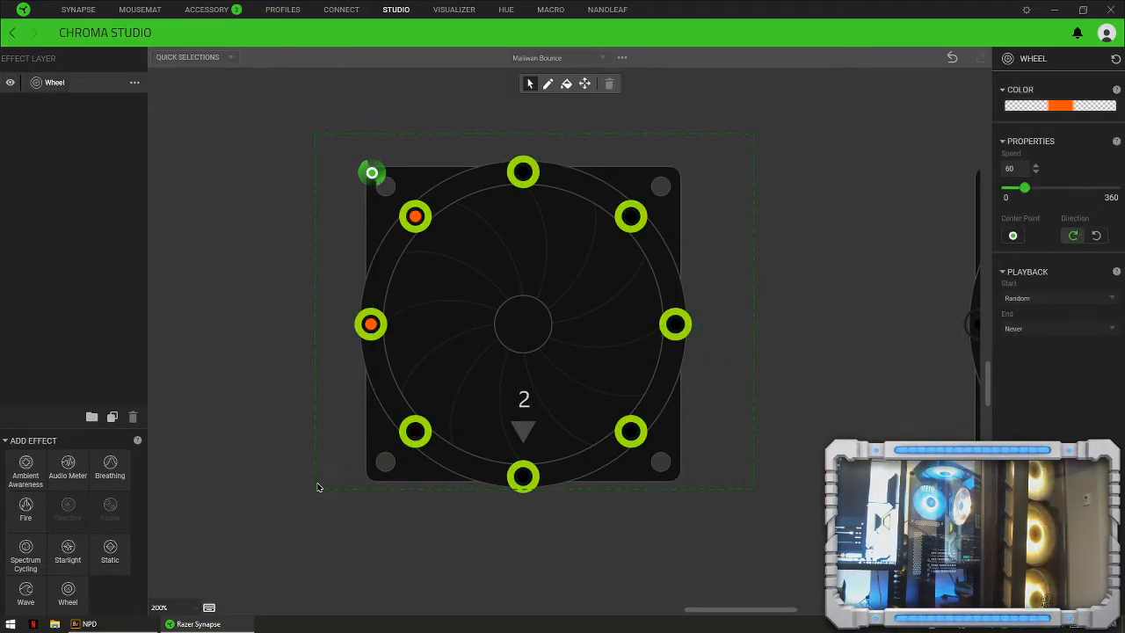
right_click(54, 83)
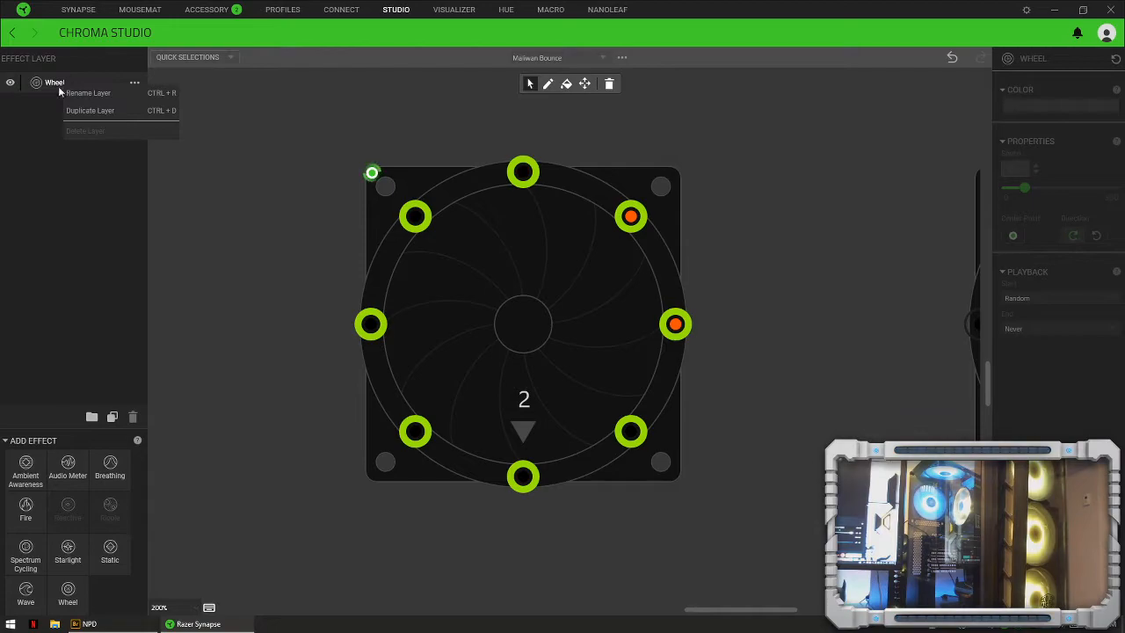
left_click(98, 113)
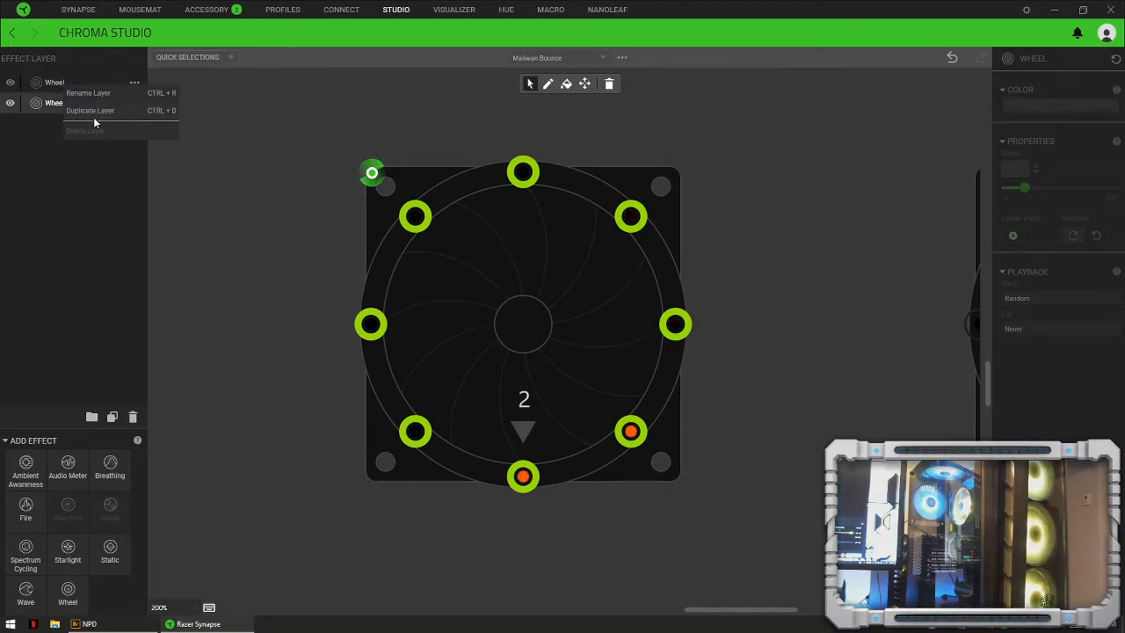
Step: Set the upper Wheel layer's direction to counterclockwise for all of fan 2's LEDs
left_click(55, 80)
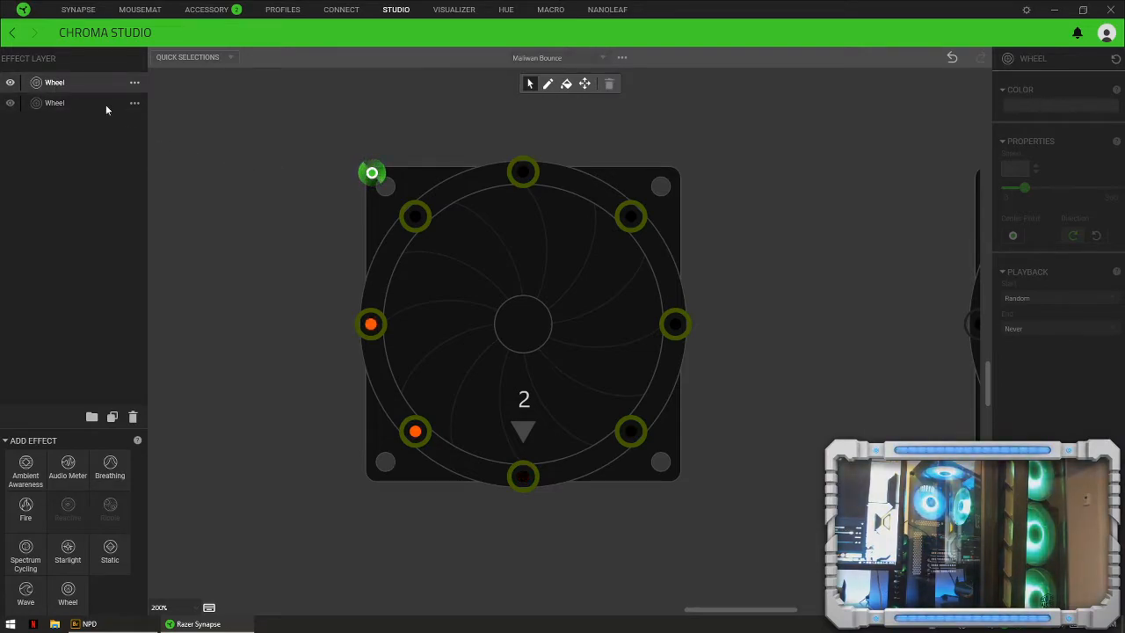
left_click_drag(753, 126, 334, 519)
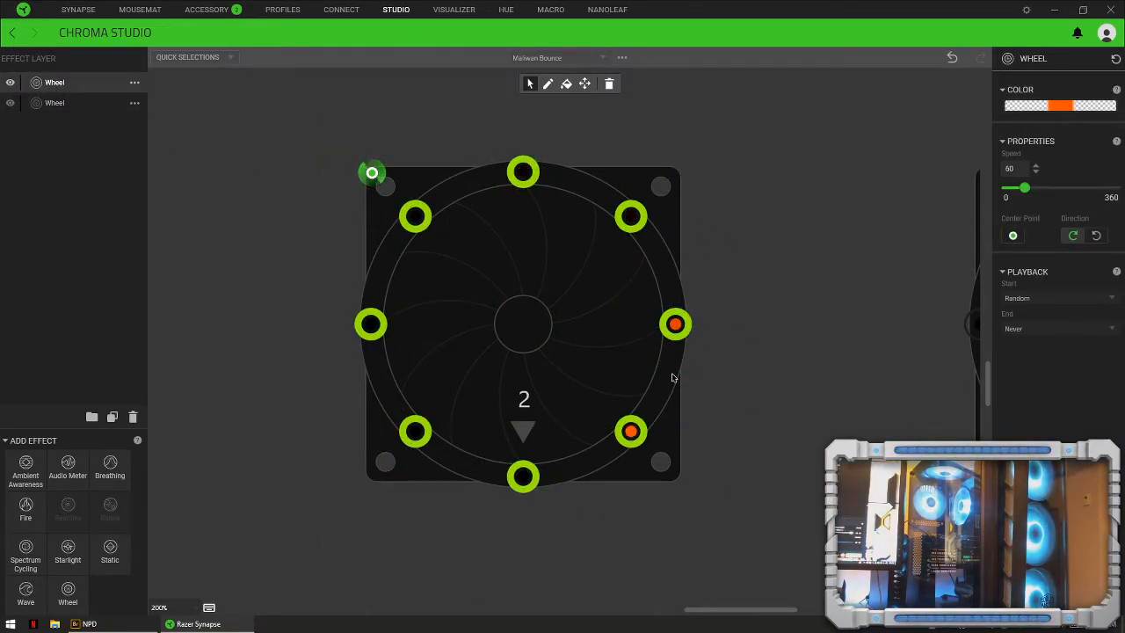
left_click(1097, 237)
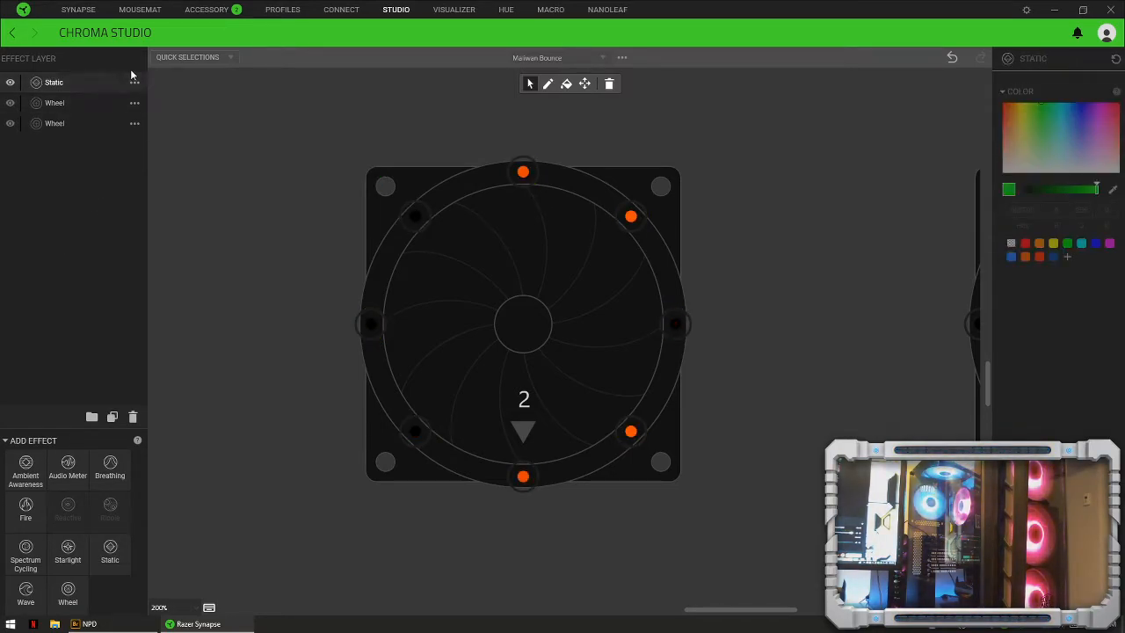
Step: Color all of fan 2's LEDs blue 207EFF on the Static layer and move that layer below both Wheel layers
left_click(54, 83)
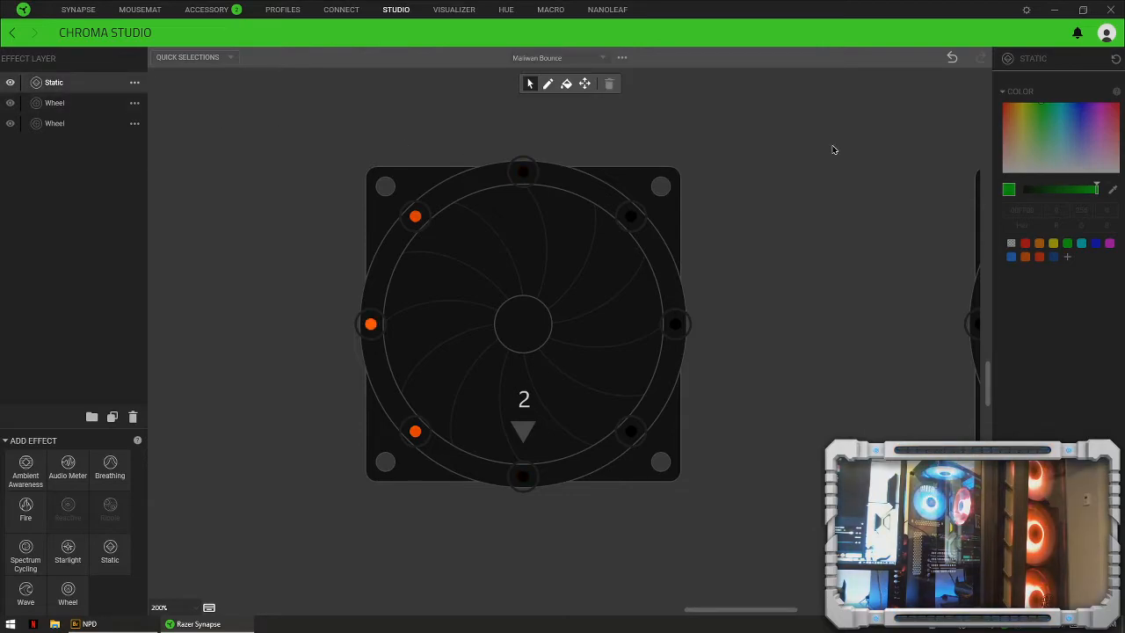
left_click_drag(754, 146, 329, 505)
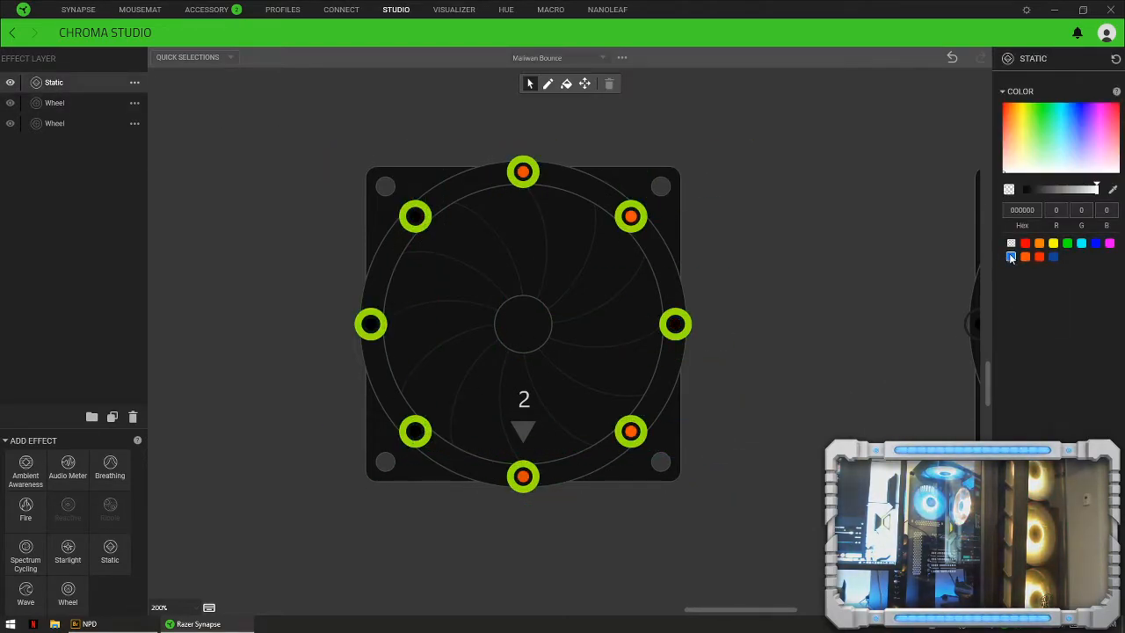
left_click(1009, 257)
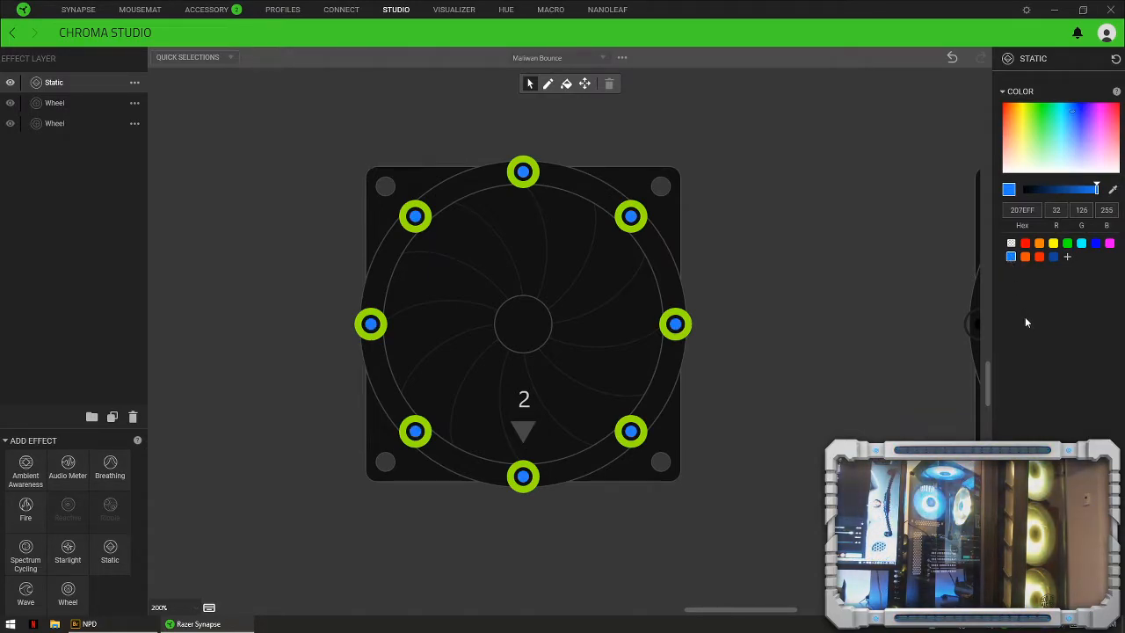
left_click_drag(62, 83, 60, 156)
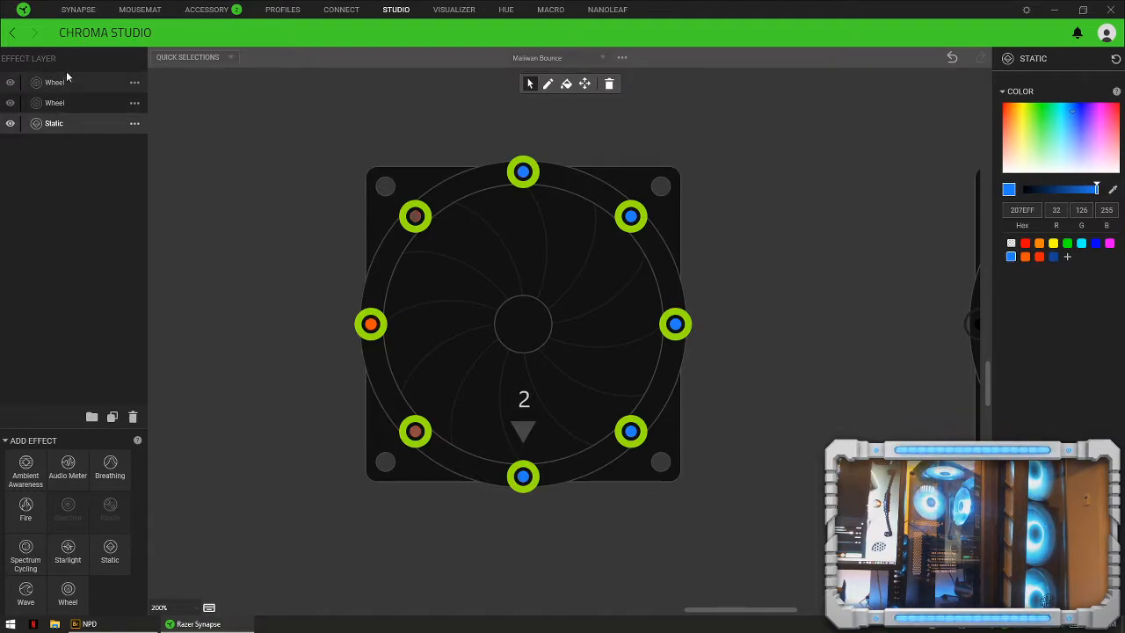
left_click(58, 125)
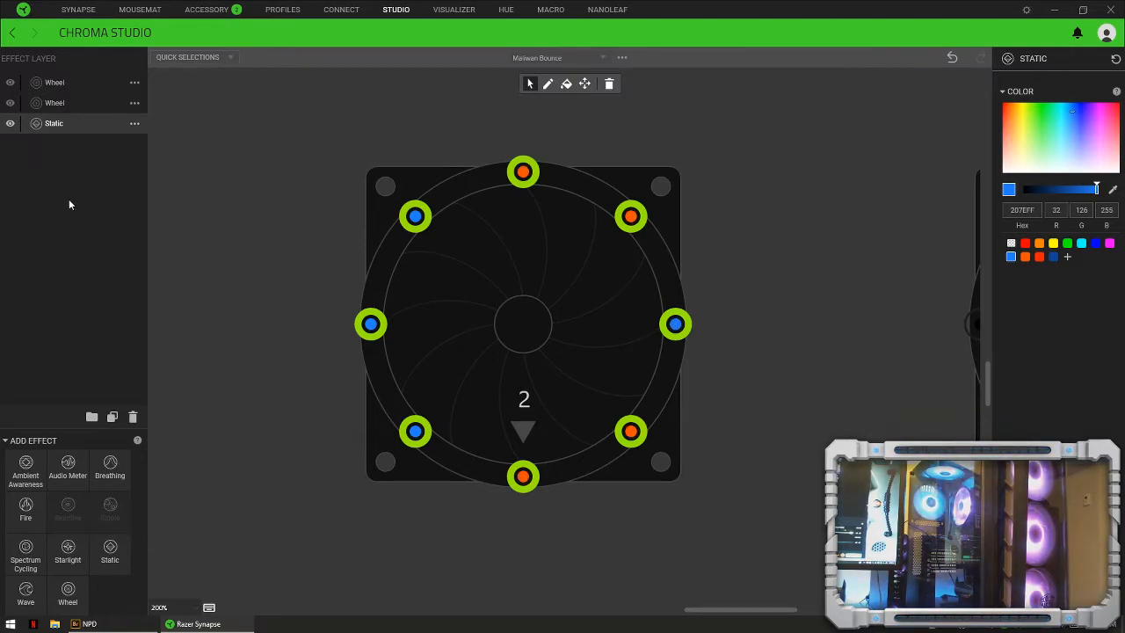
Step: Rename the lower Wheel layer as "Wheel L"
double_click(54, 104)
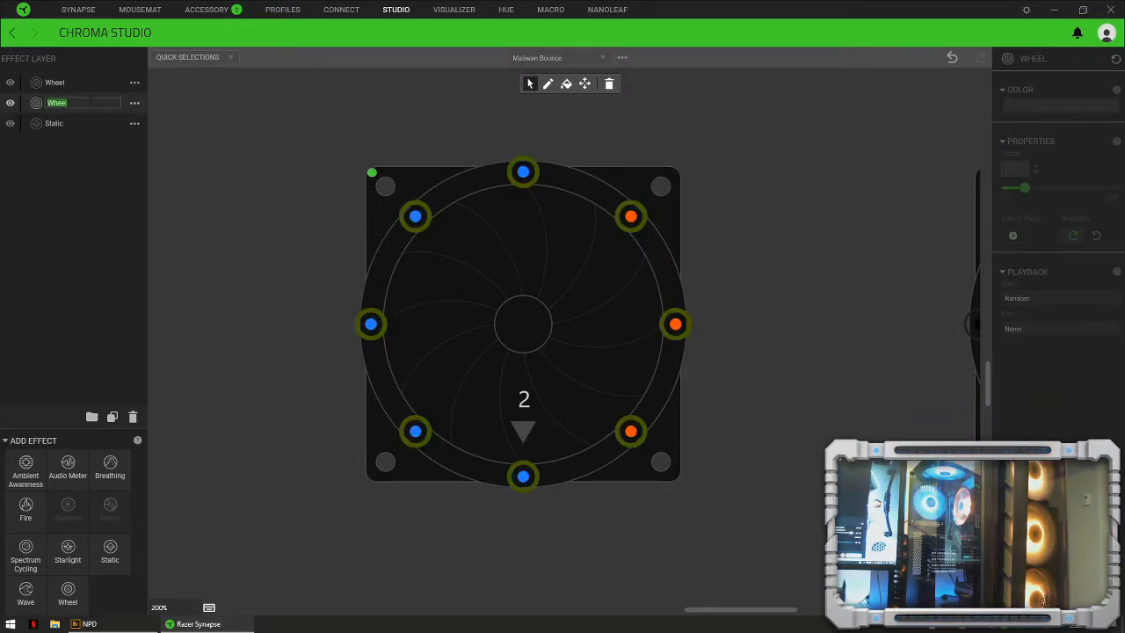
left_click(80, 103)
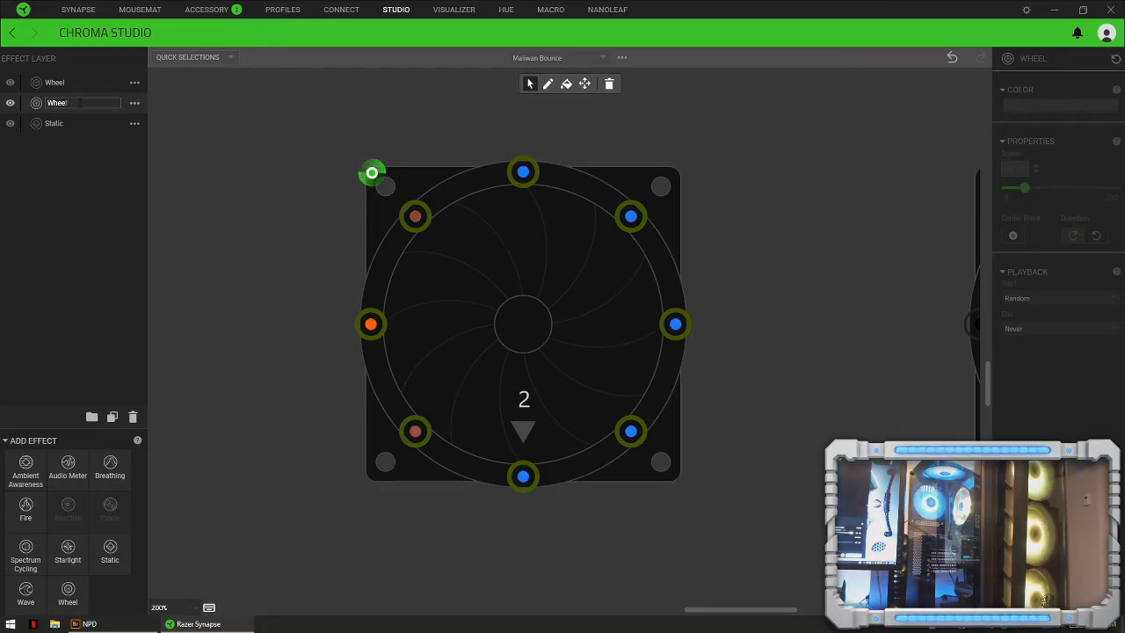
type("R")
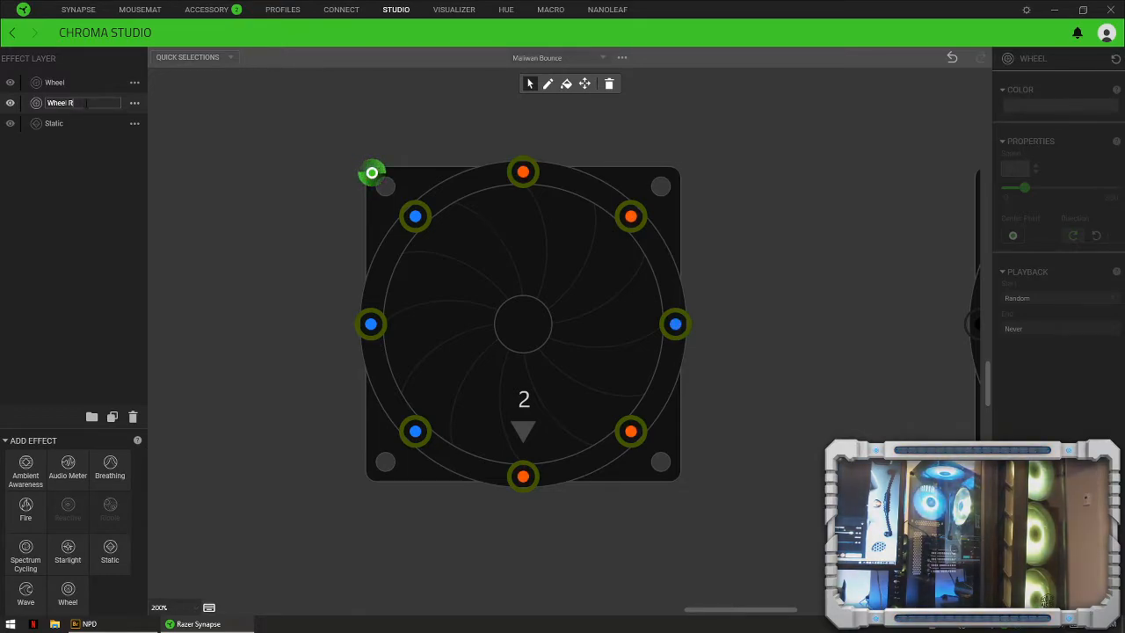
key("BackSpace")
key("BackSpace")
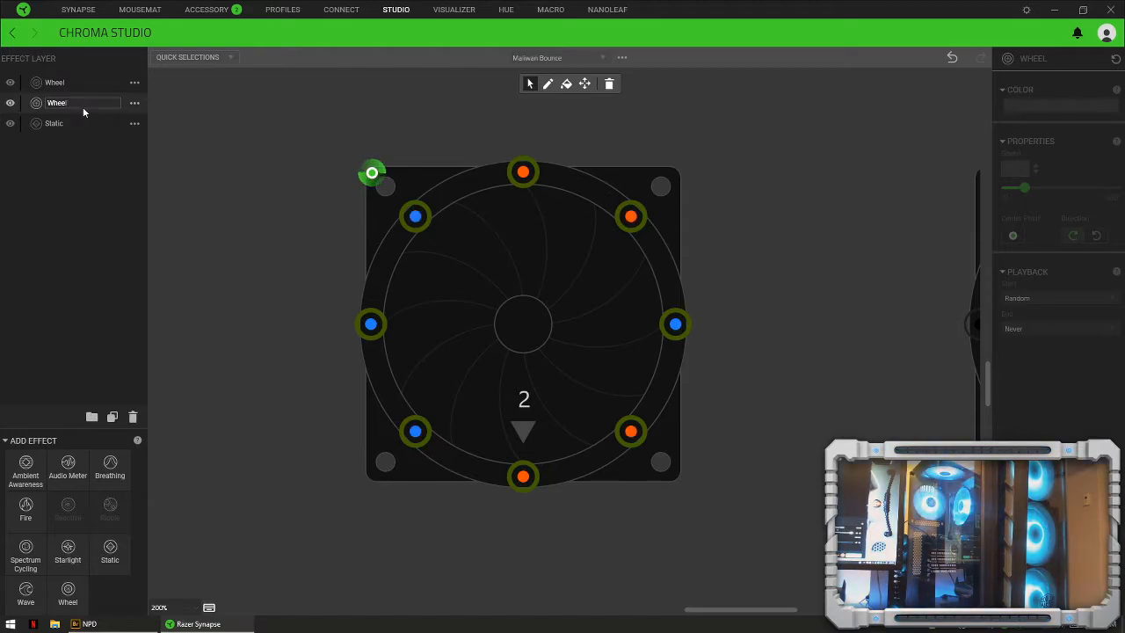
type("L")
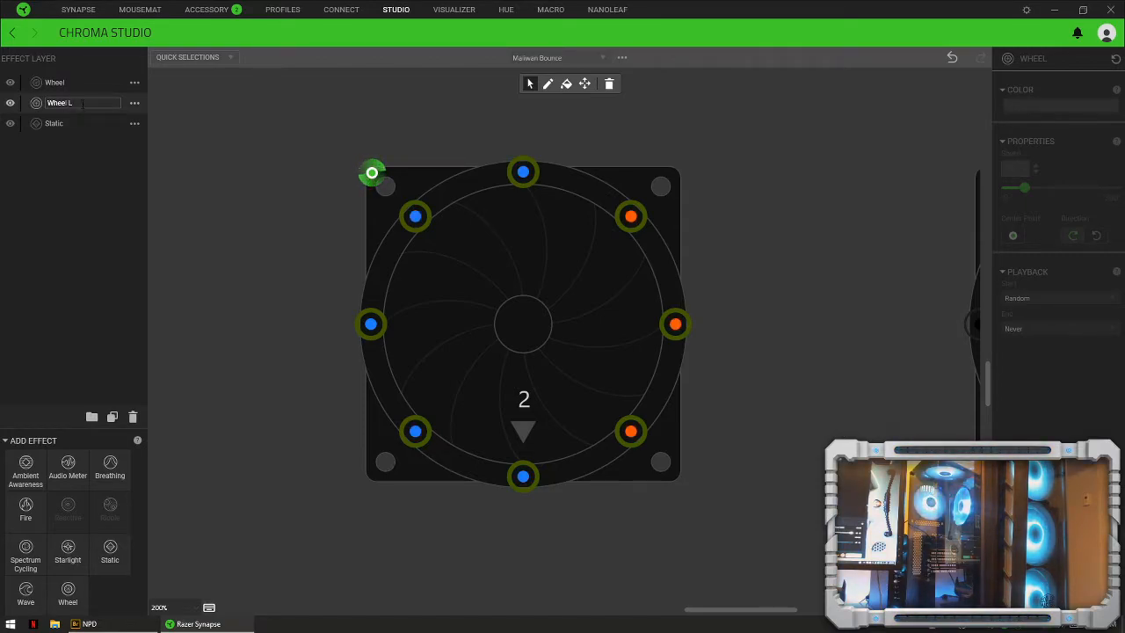
Step: Rename the upper Wheel layer as "Wheel R"
left_click(59, 82)
double_click(56, 83)
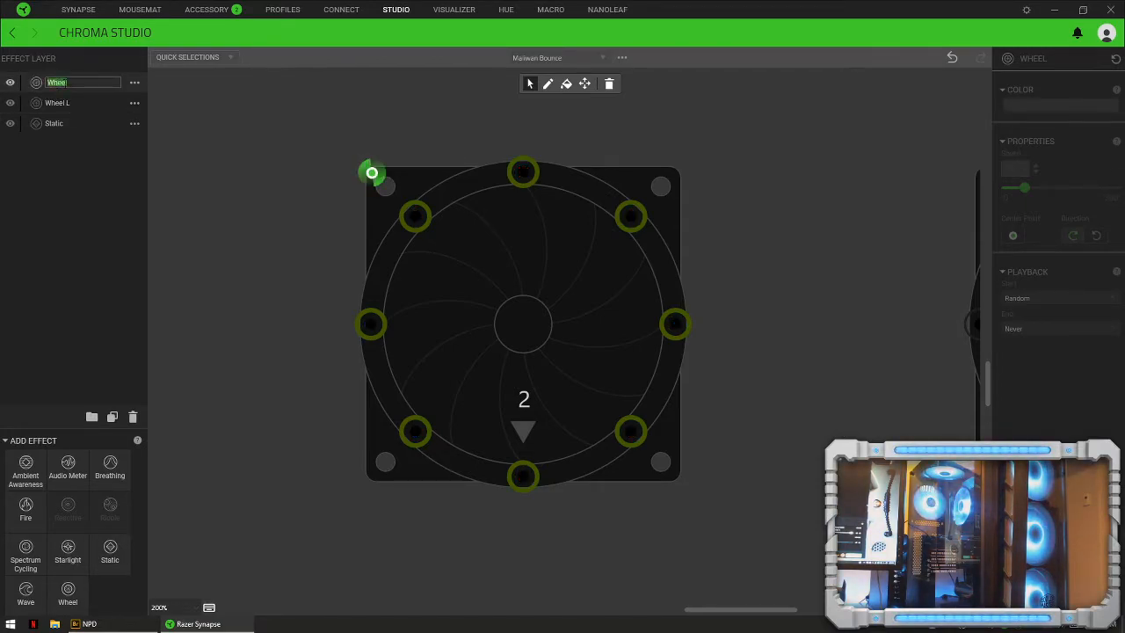
left_click(80, 83)
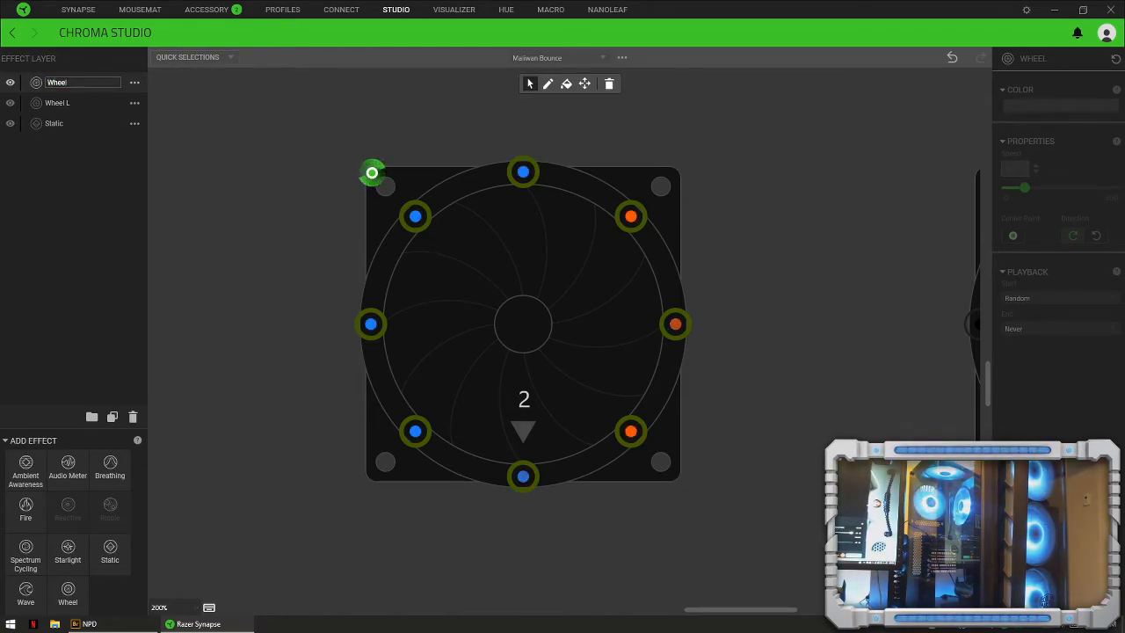
type("R")
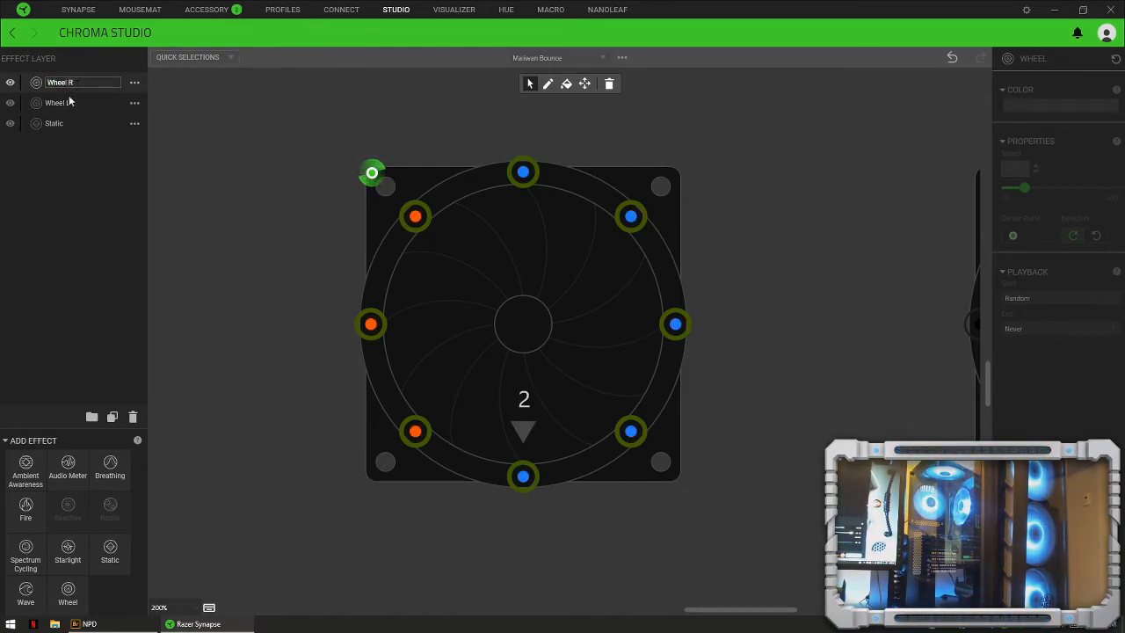
left_click(73, 160)
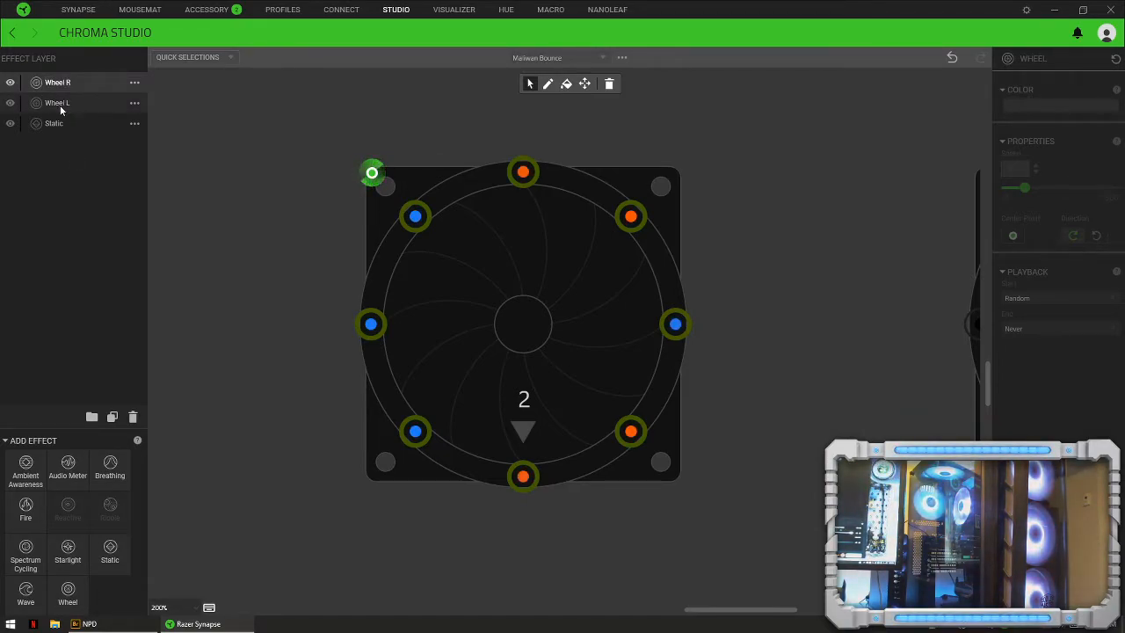
Step: Move the Wheel L layer above Wheel R and create a new layer group
left_click_drag(57, 104, 54, 79)
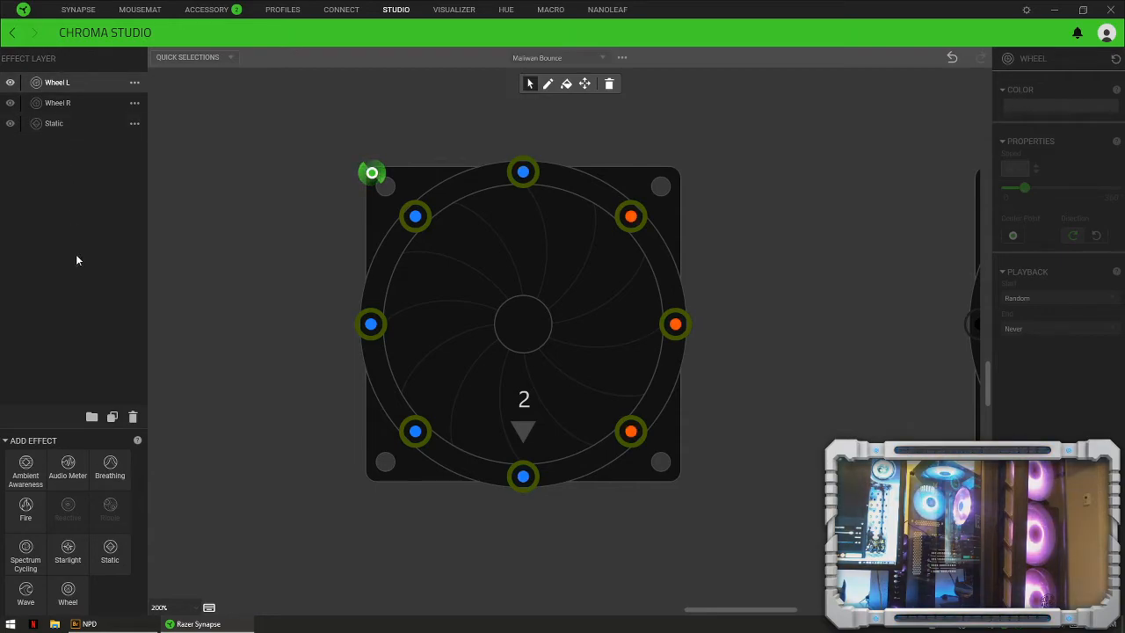
left_click(91, 417)
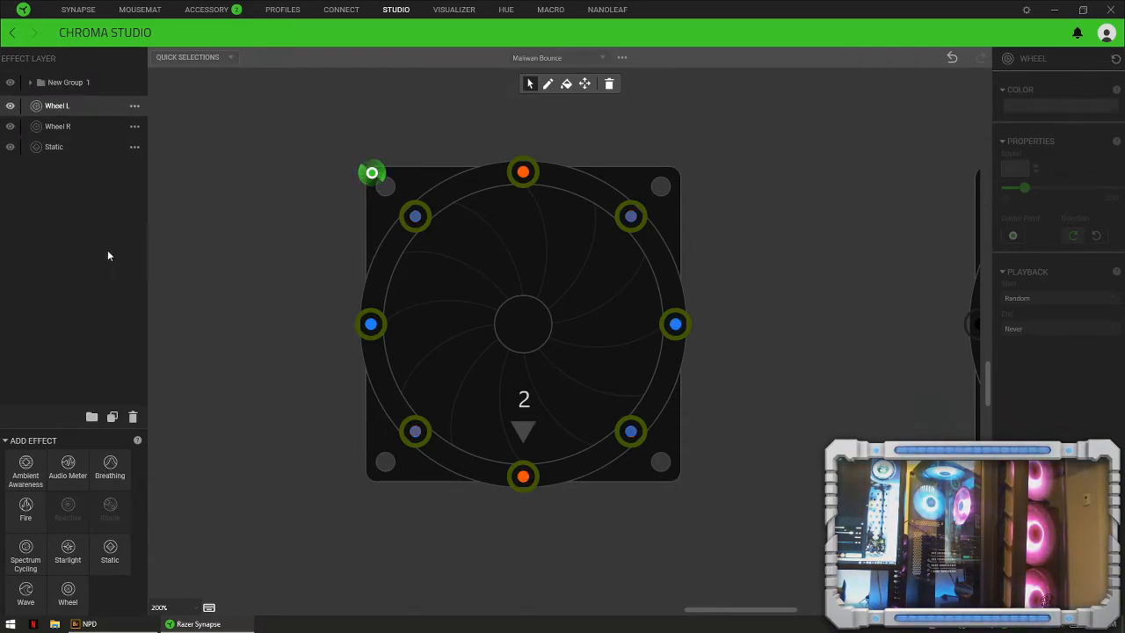
Step: Rename the new layer group as "Mid Fan" and move it below the Static layer
double_click(70, 82)
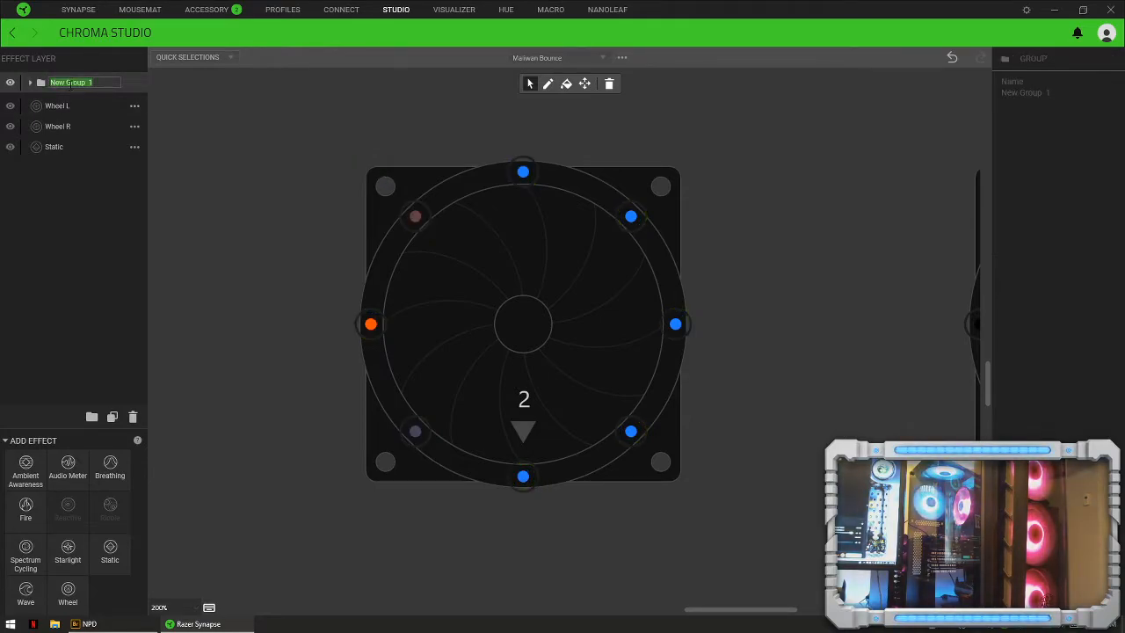
type("T")
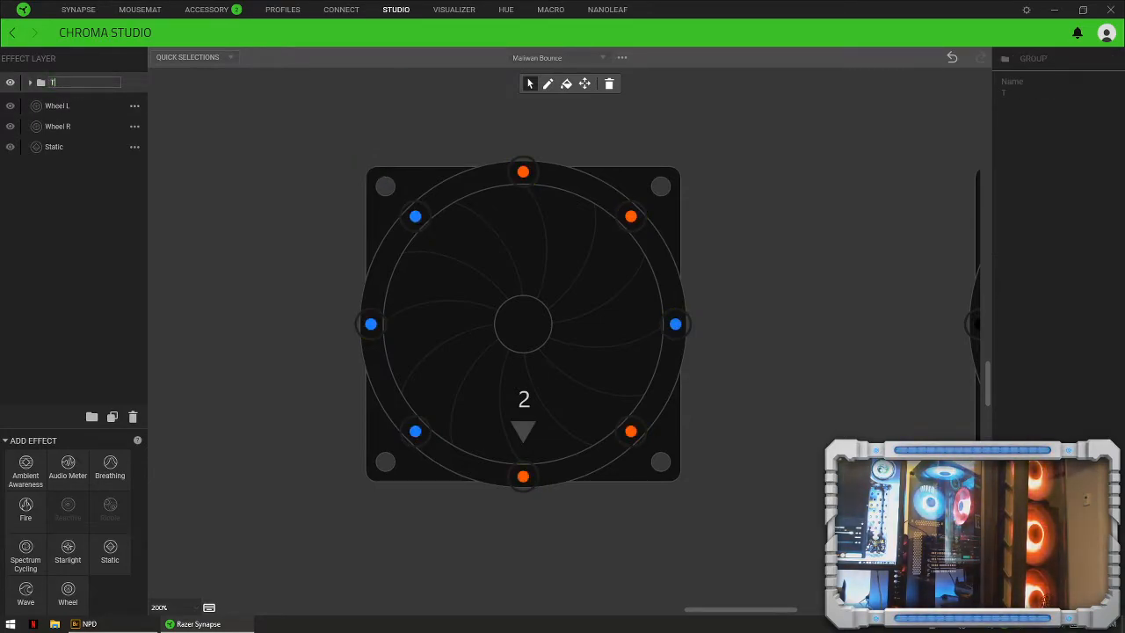
type("Mid")
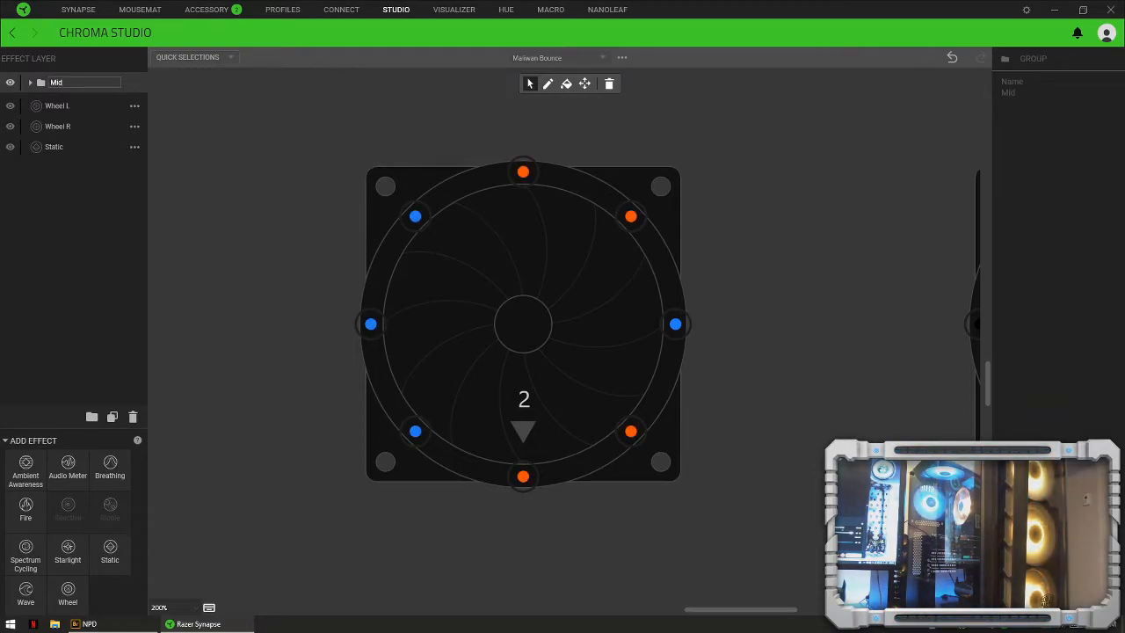
type(" Fan")
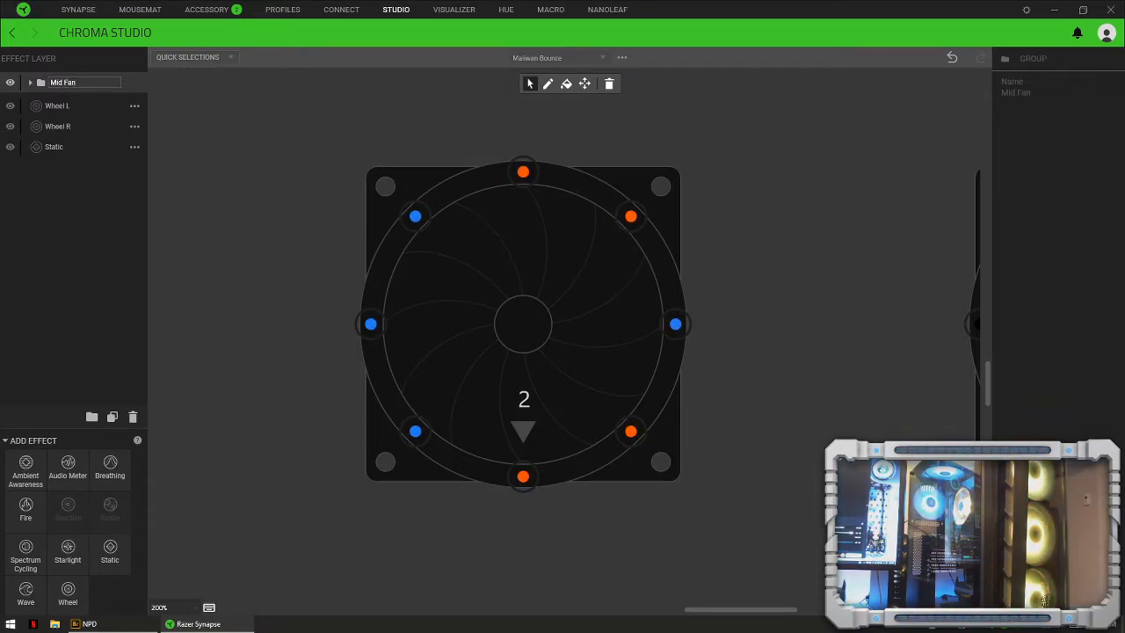
left_click(60, 203)
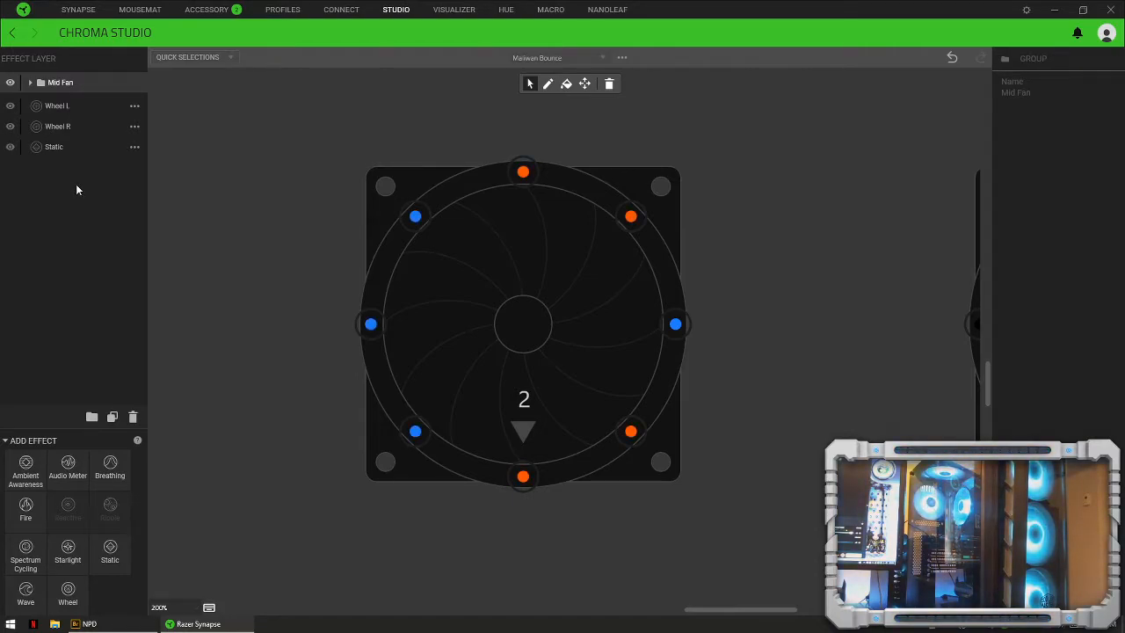
left_click(58, 127)
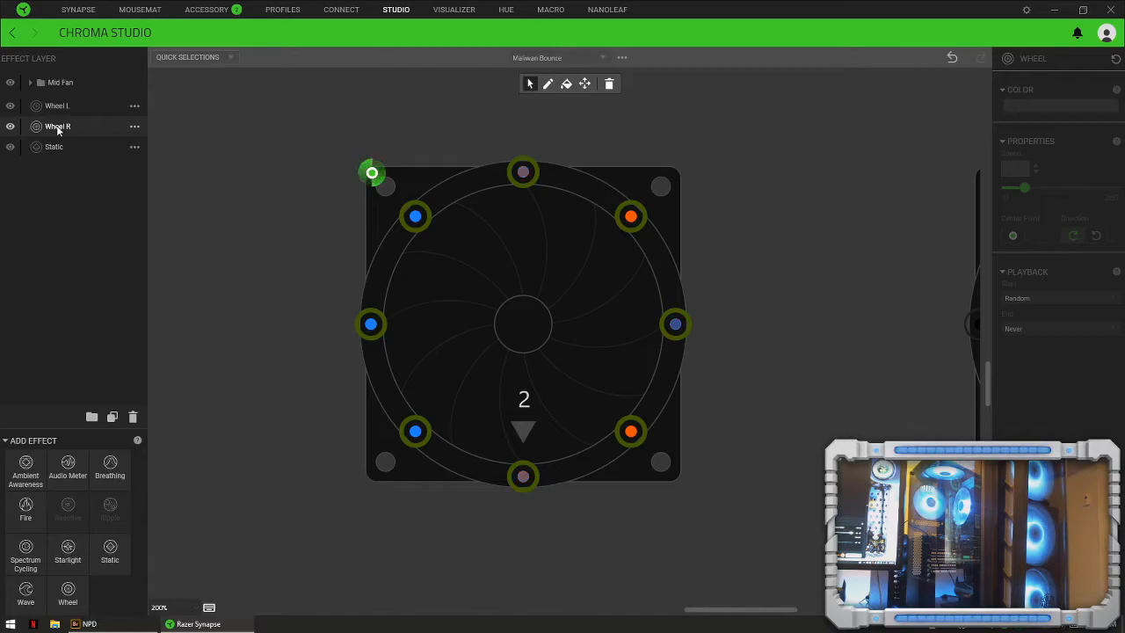
left_click_drag(67, 84, 61, 193)
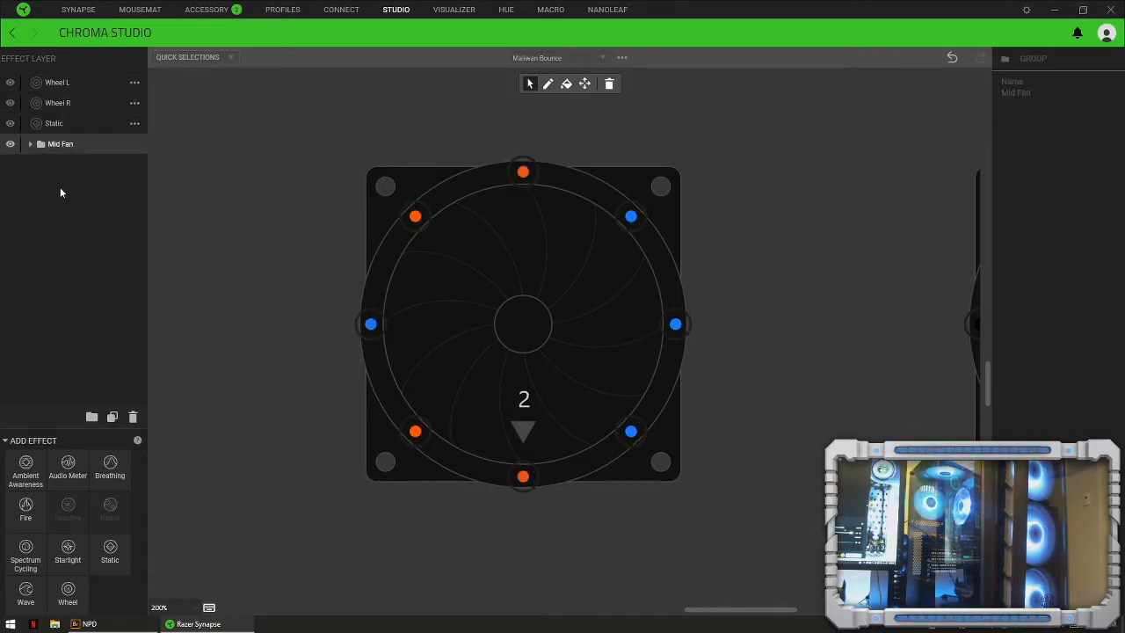
Step: Recolor all of fan 2's LEDs orange FF5000 on the Static layer
left_click(57, 103)
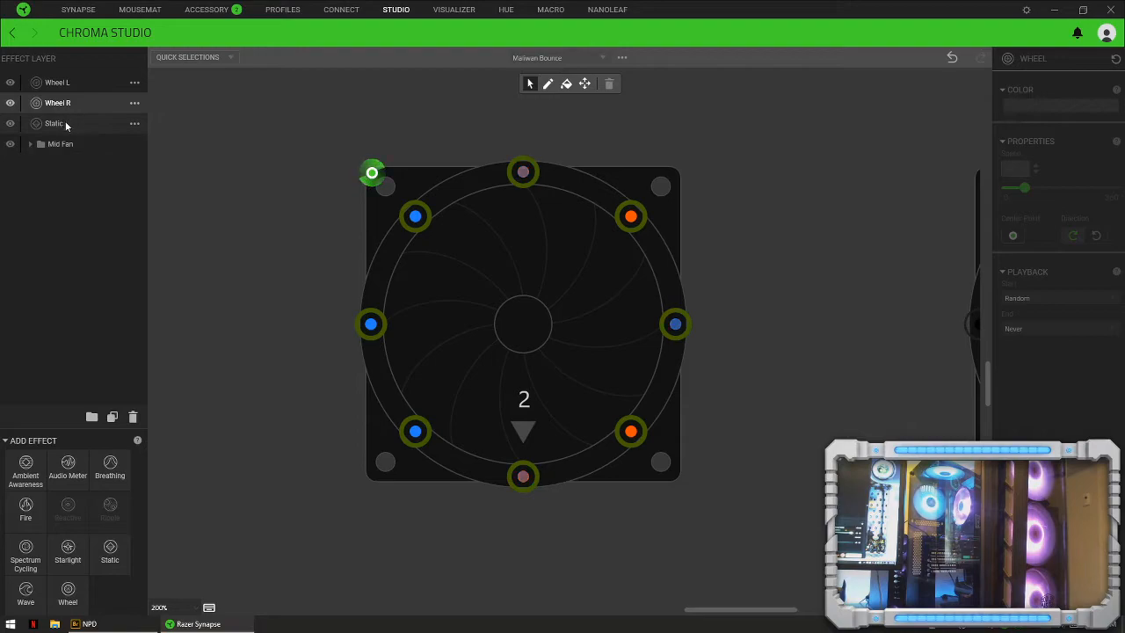
left_click(53, 125)
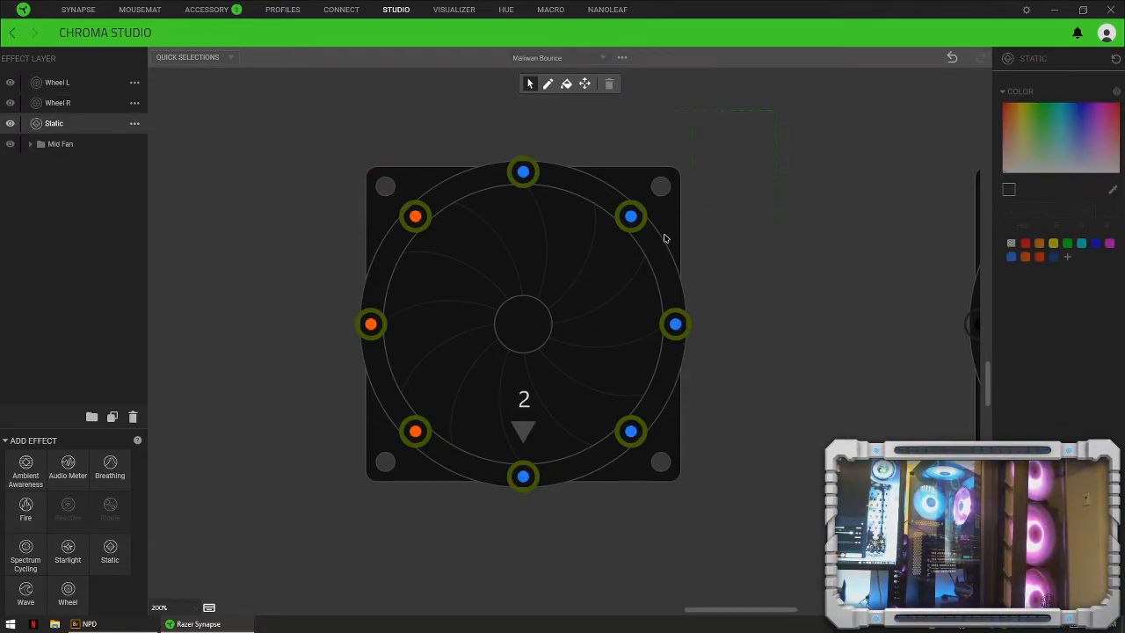
left_click(1024, 257)
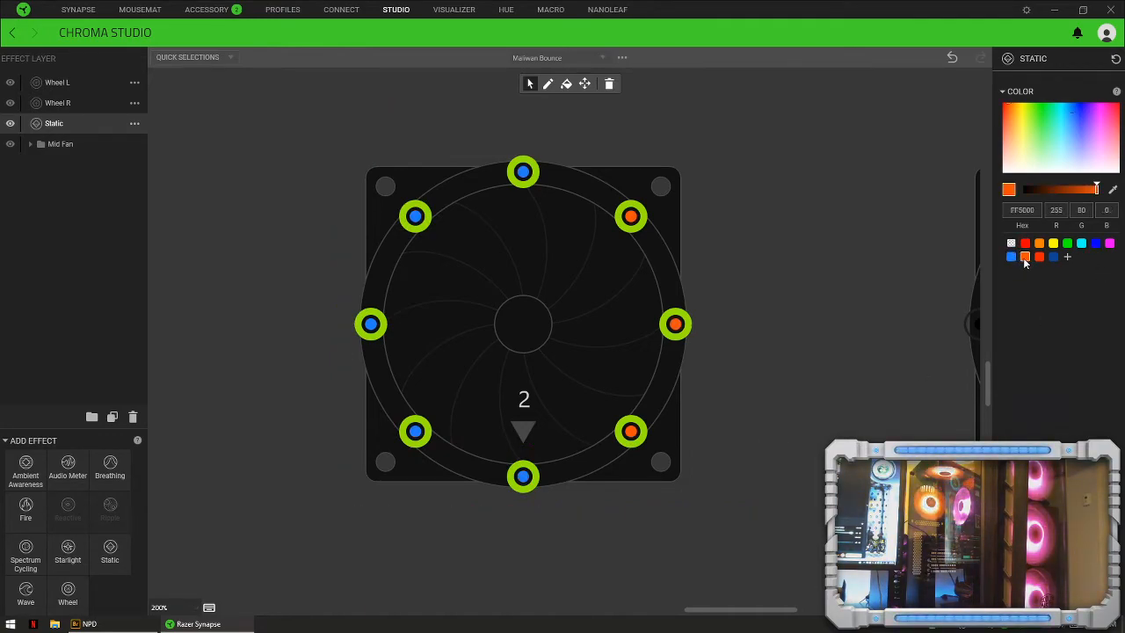
Step: Change the three orange color stops of the Wheel R effect on all of fan 2's LEDs to blue 207EFF
left_click(62, 103)
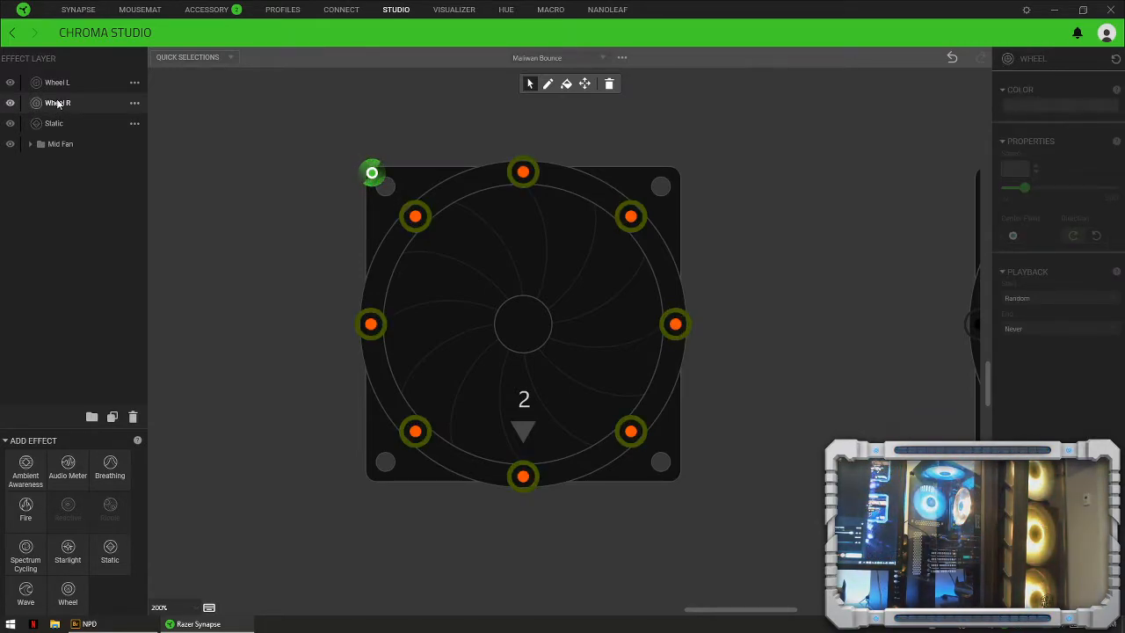
left_click_drag(740, 117, 310, 517)
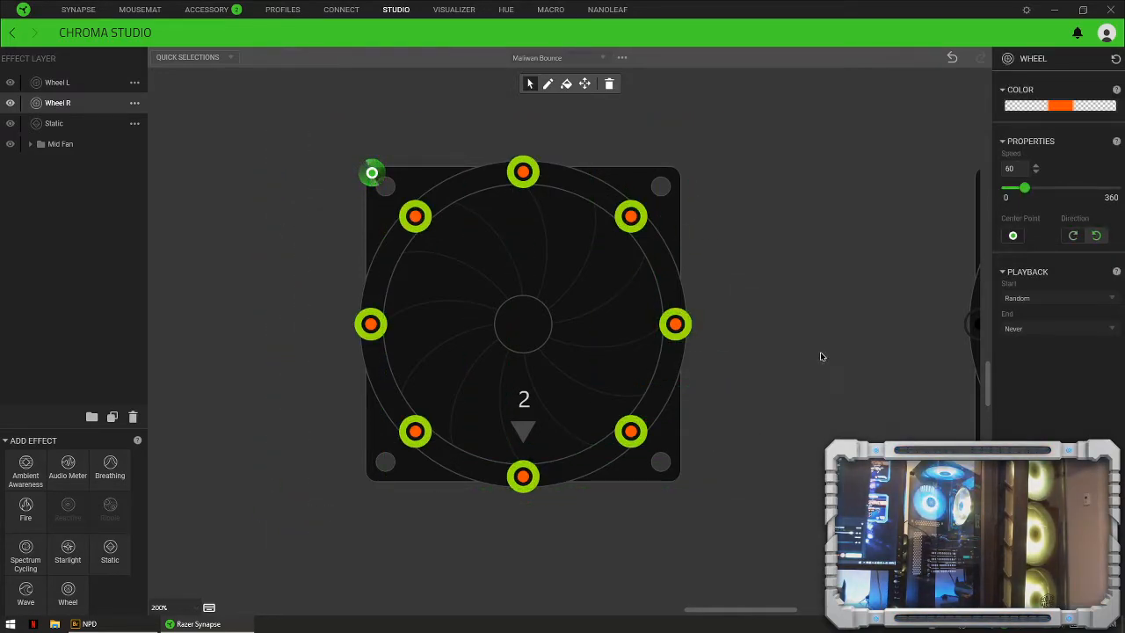
left_click(1057, 106)
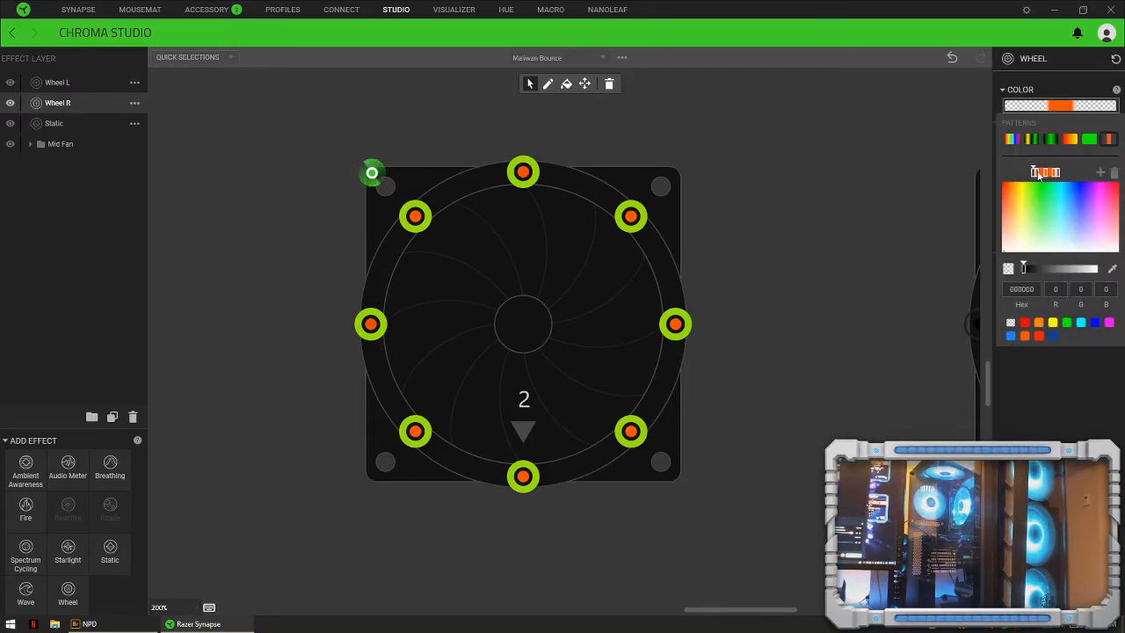
left_click(1038, 173)
left_click(1011, 335)
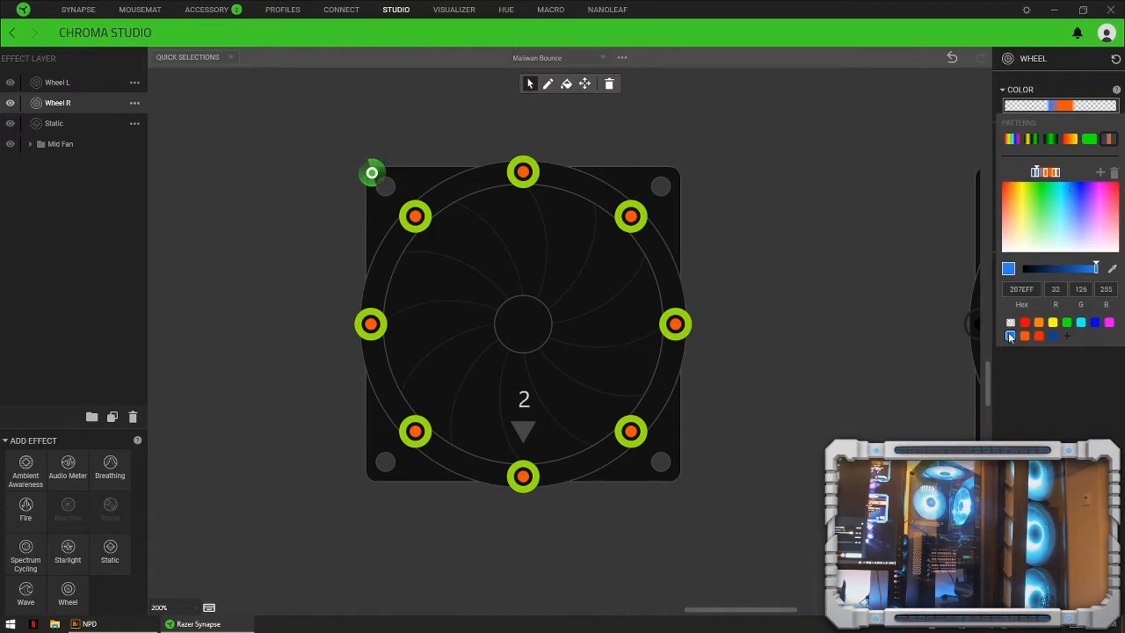
left_click(1046, 173)
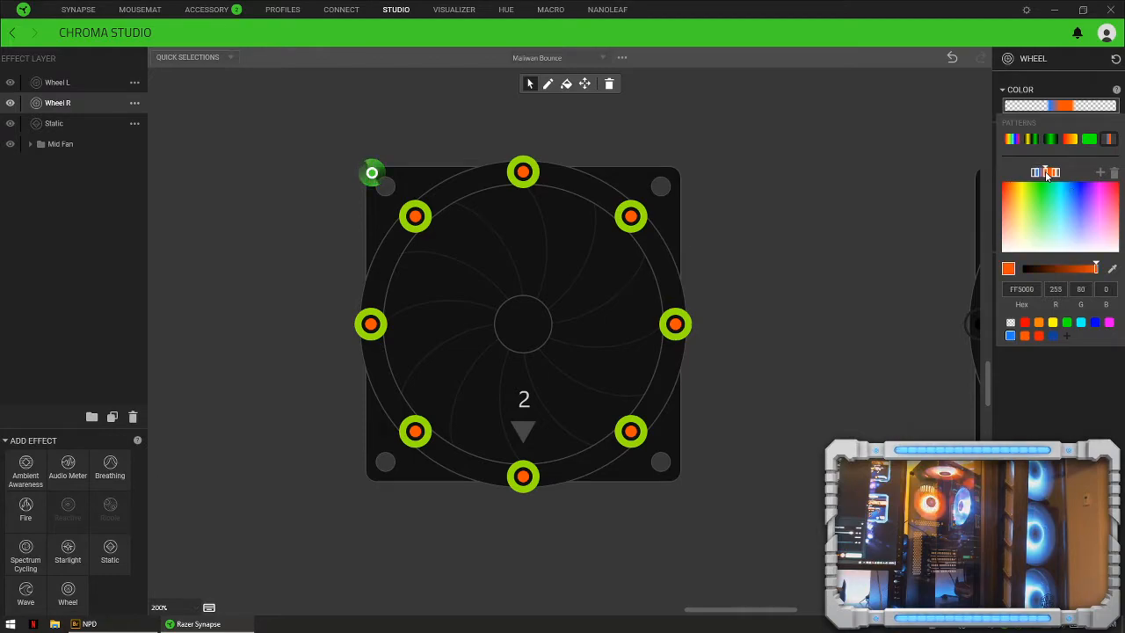
left_click(1010, 335)
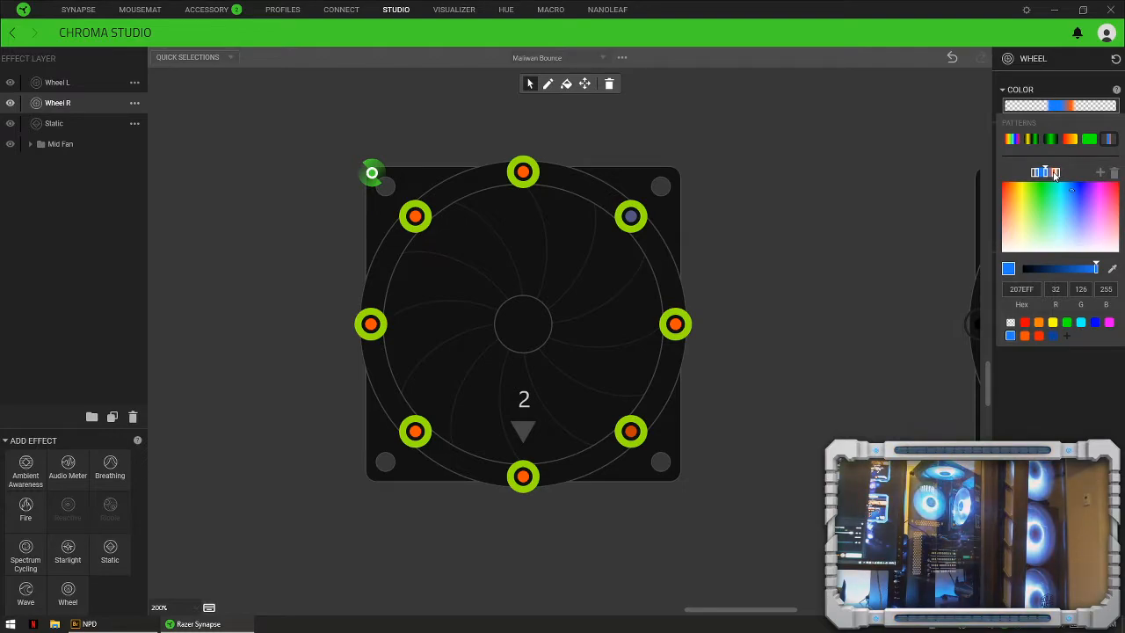
left_click(1055, 173)
left_click(1010, 335)
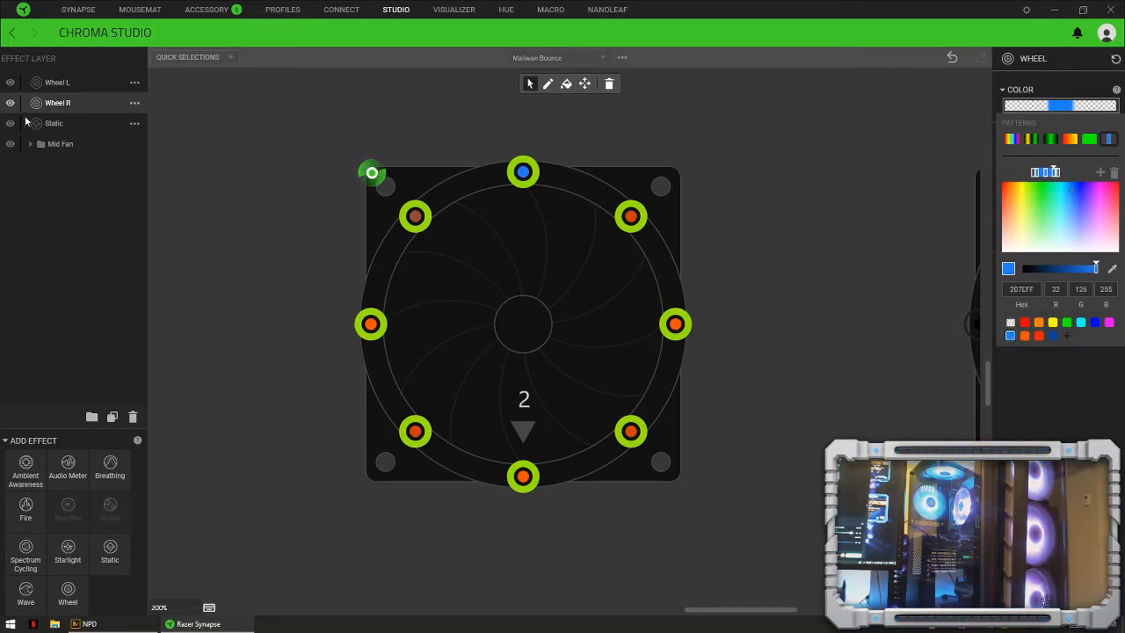
Step: Change the three orange color stops of the Wheel L effect on all of fan 2's LEDs to blue 207EFF
left_click(53, 79)
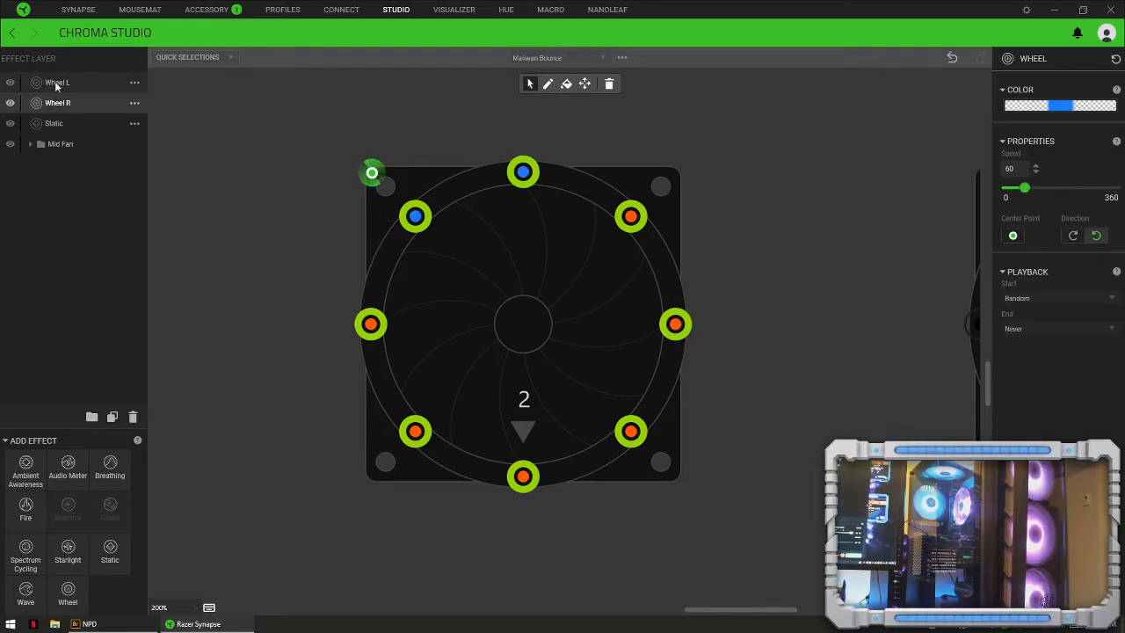
left_click(56, 85)
mouse_move(738, 127)
left_mouse_down()
mouse_move(569, 470)
mouse_move(321, 515)
left_mouse_up()
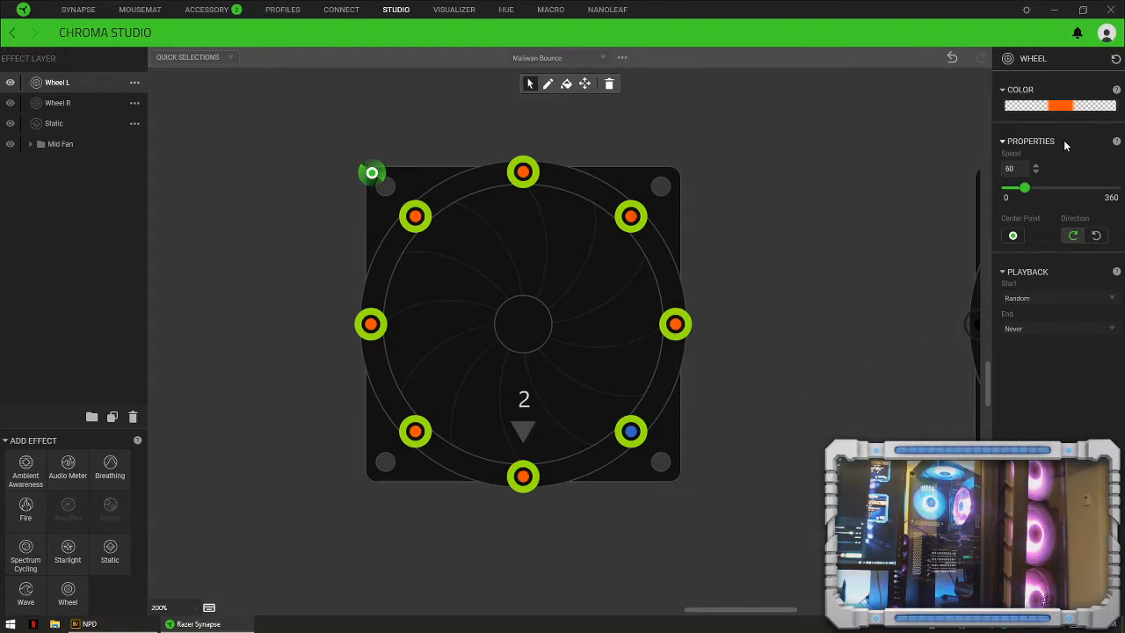
left_click(1070, 107)
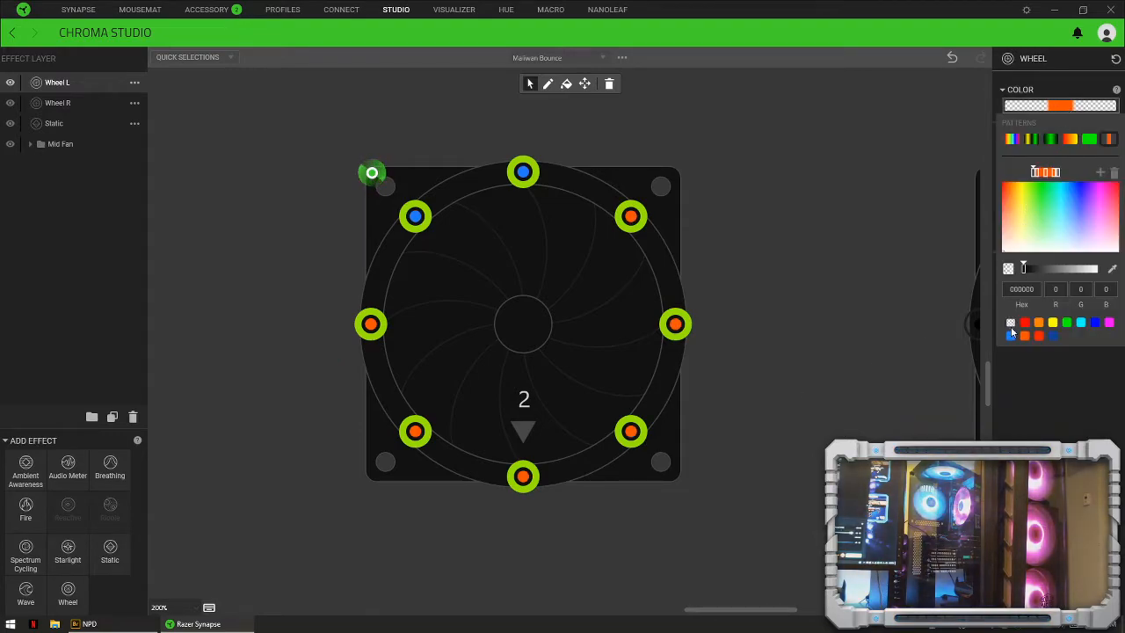
left_click(1038, 173)
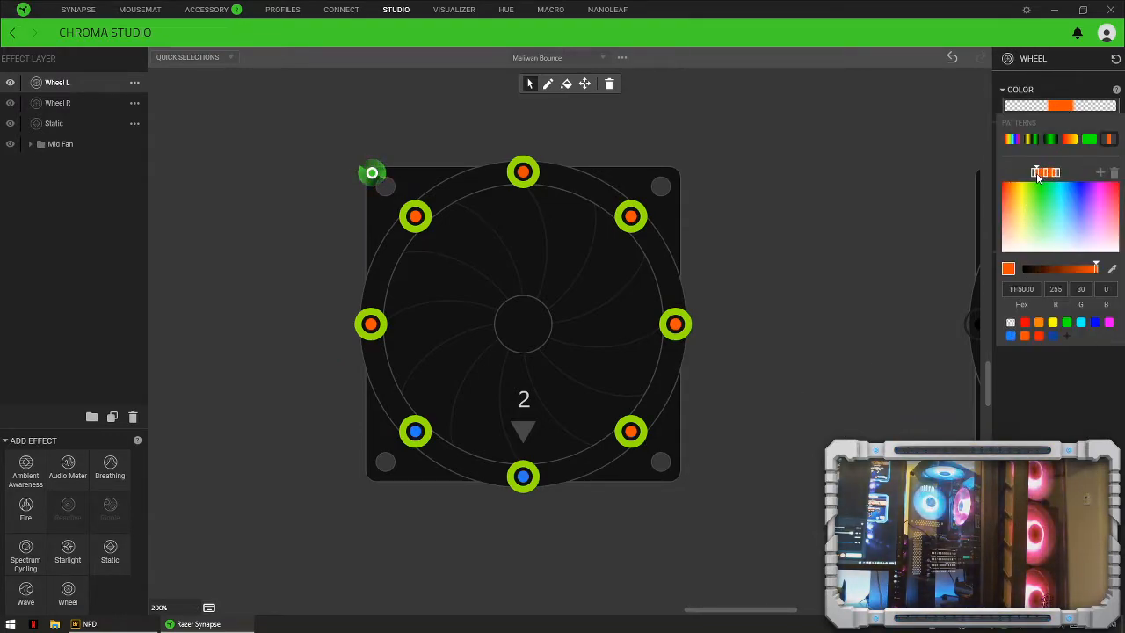
left_click(1010, 335)
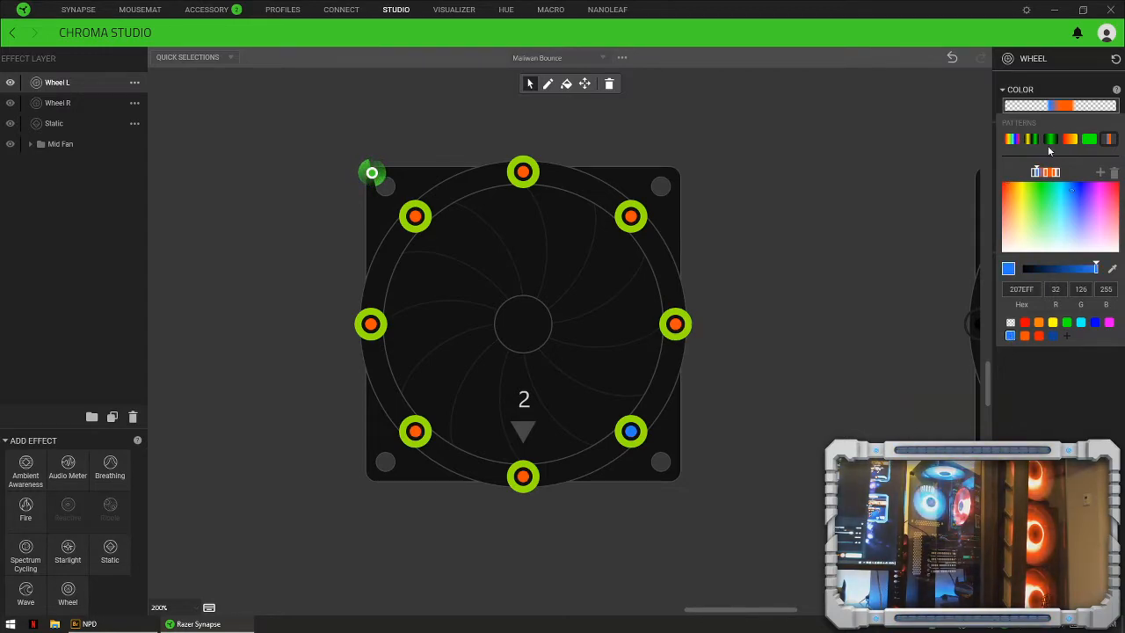
left_click(1025, 336)
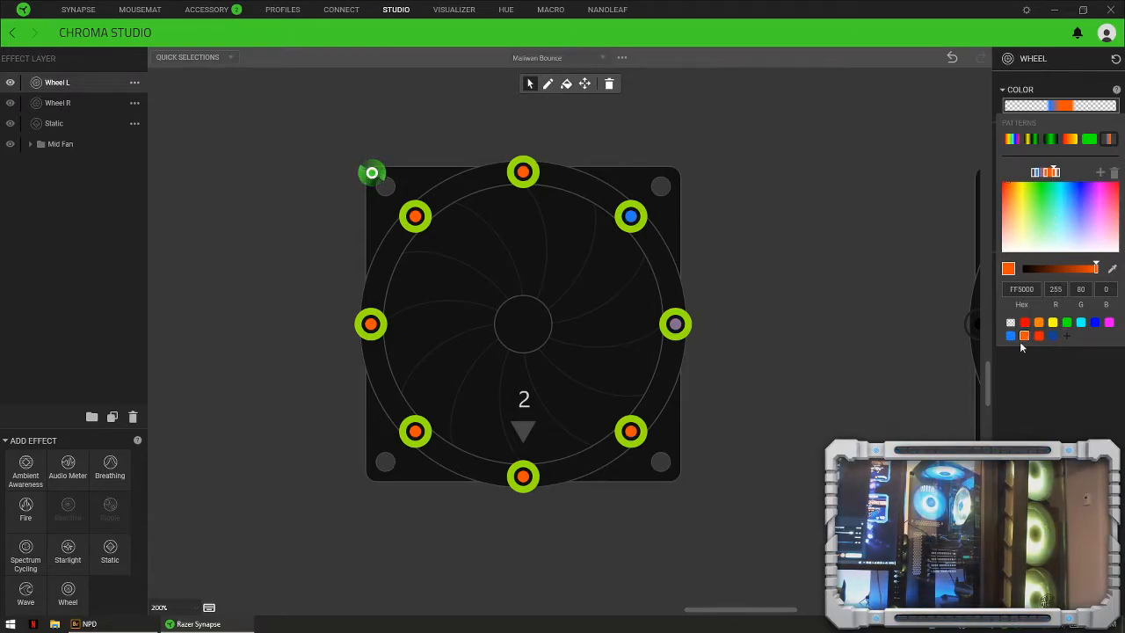
left_click(1045, 178)
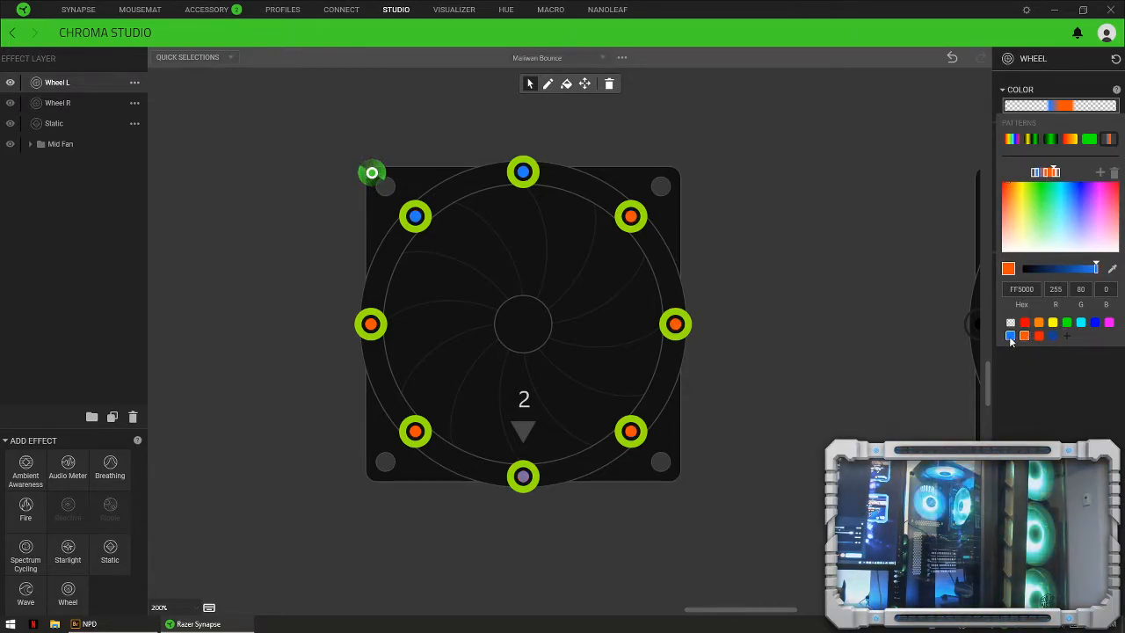
left_click(1046, 178)
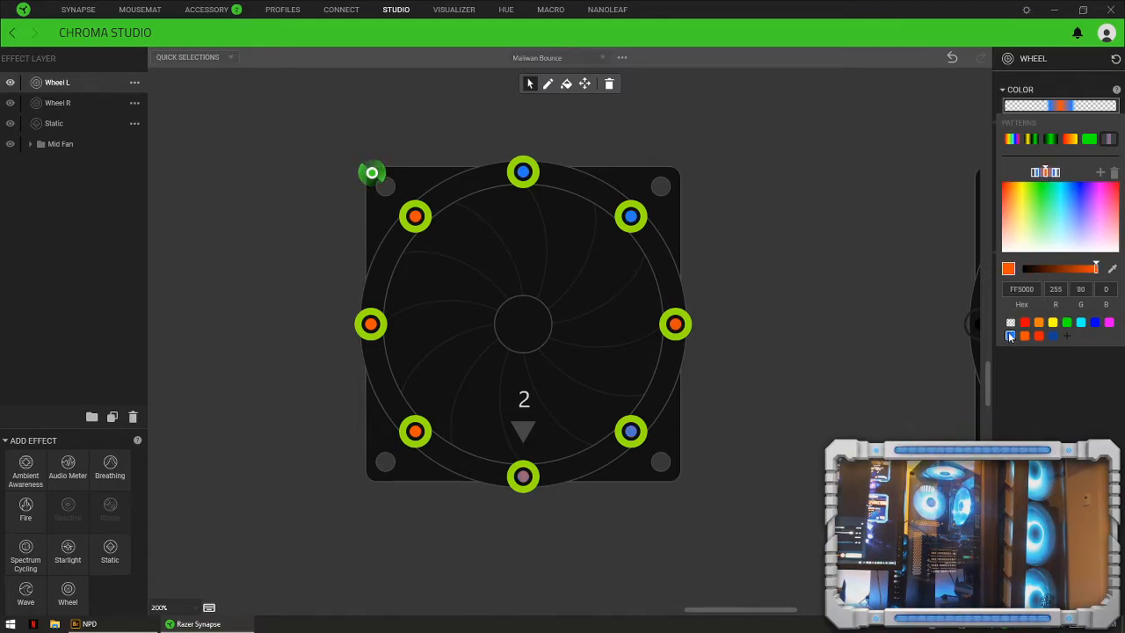
left_click(1010, 336)
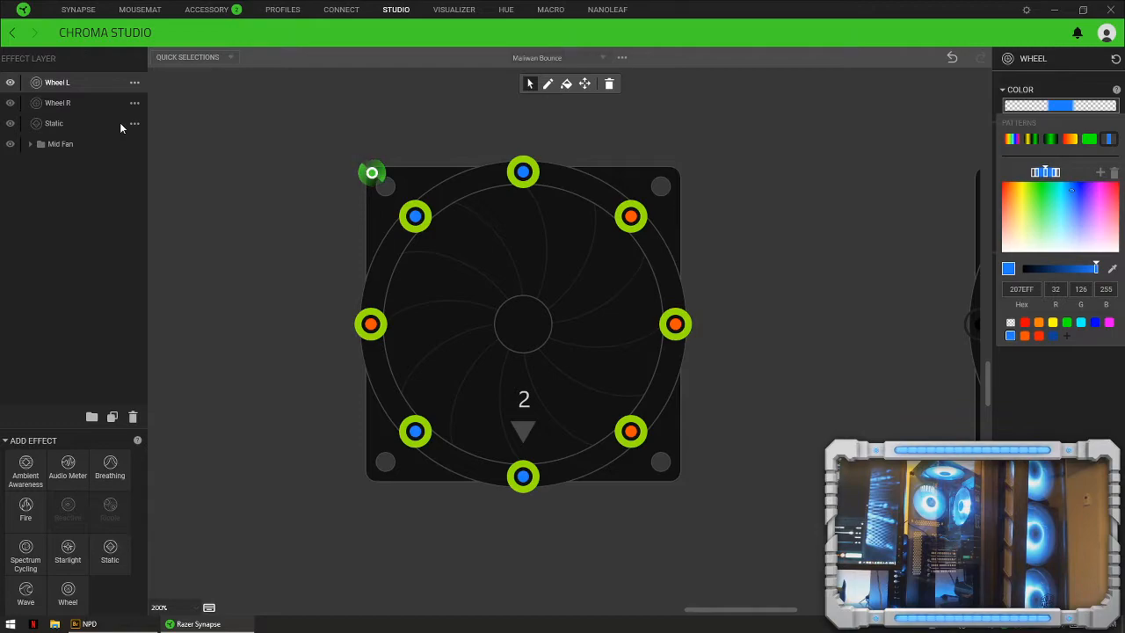
Step: Set the Wheel R effect's speed to 360 for all of fan 2's LEDs
left_click(44, 123)
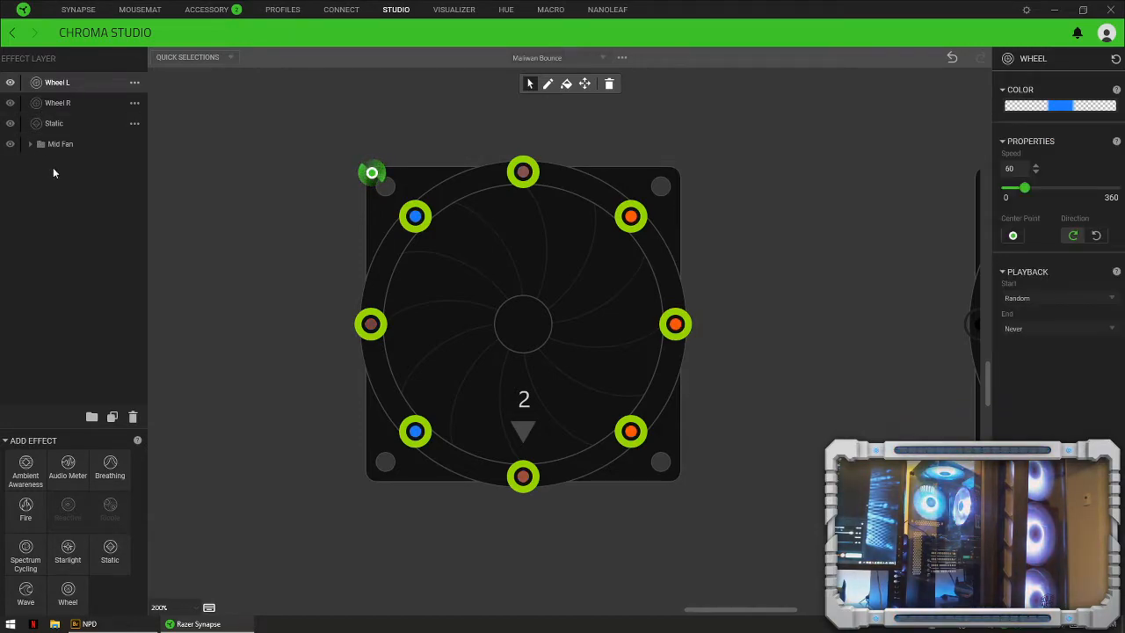
left_click(54, 123)
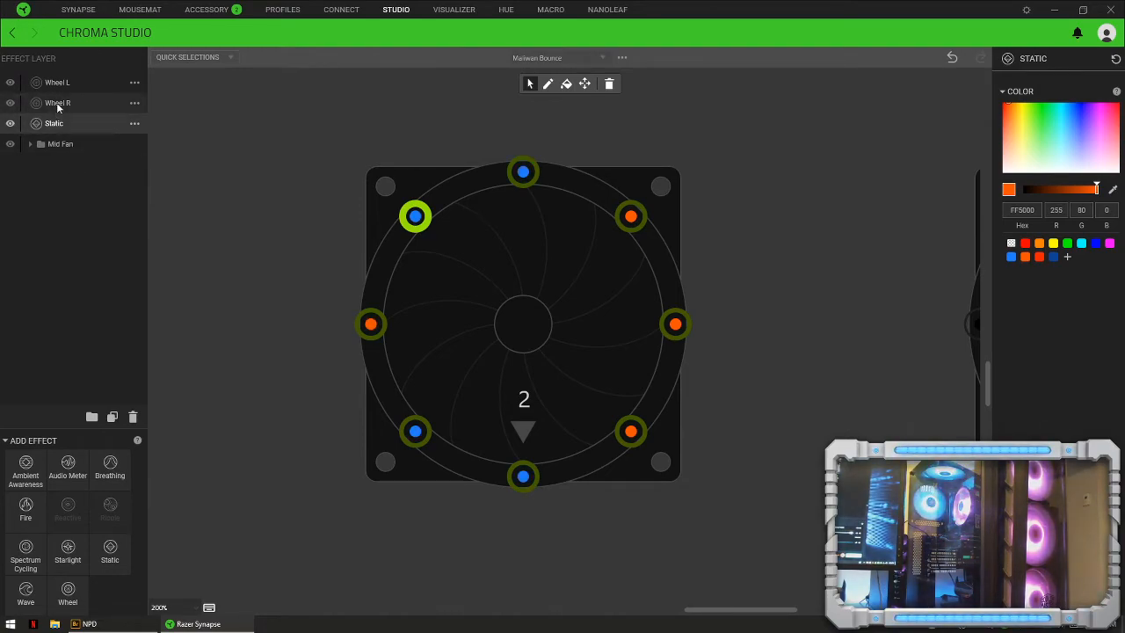
left_click(57, 103)
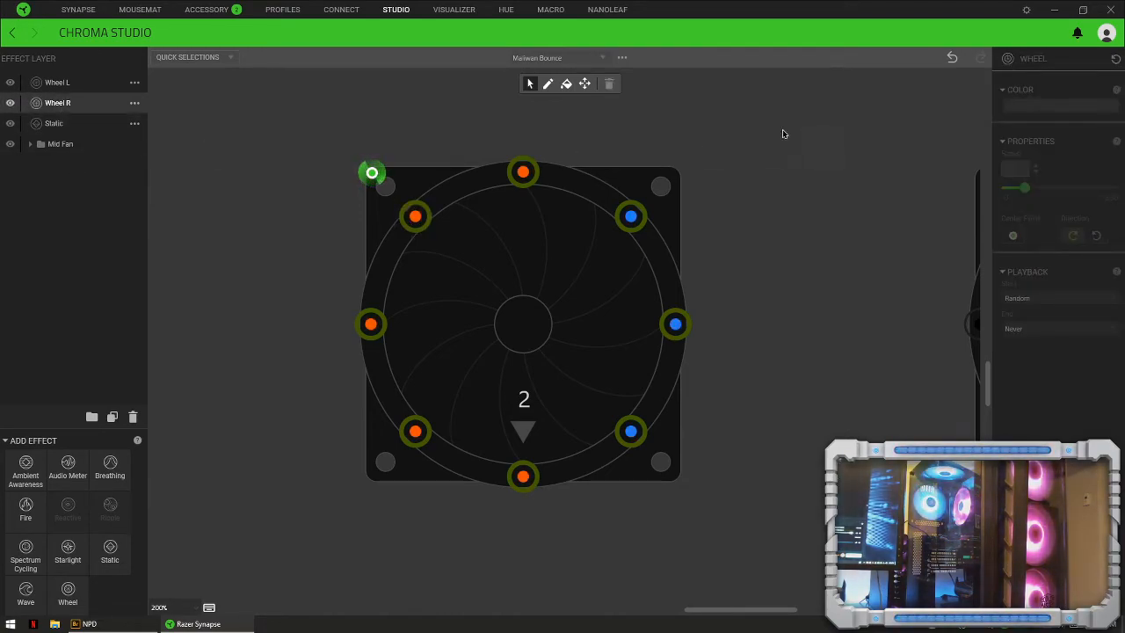
left_click_drag(815, 130, 299, 517)
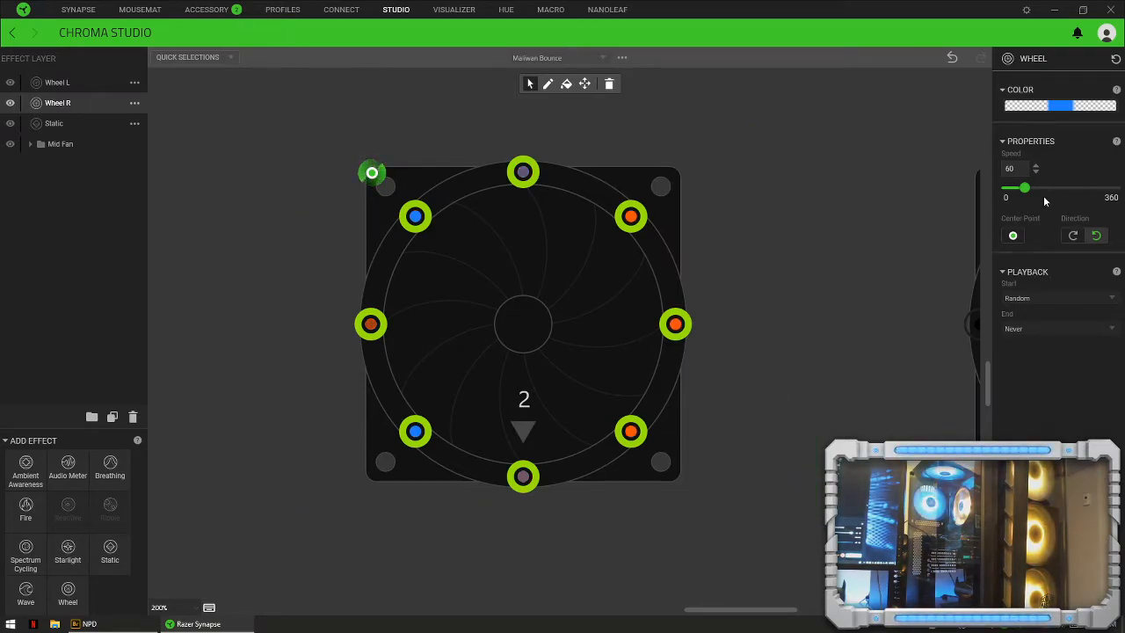
left_click_drag(1025, 187, 1115, 188)
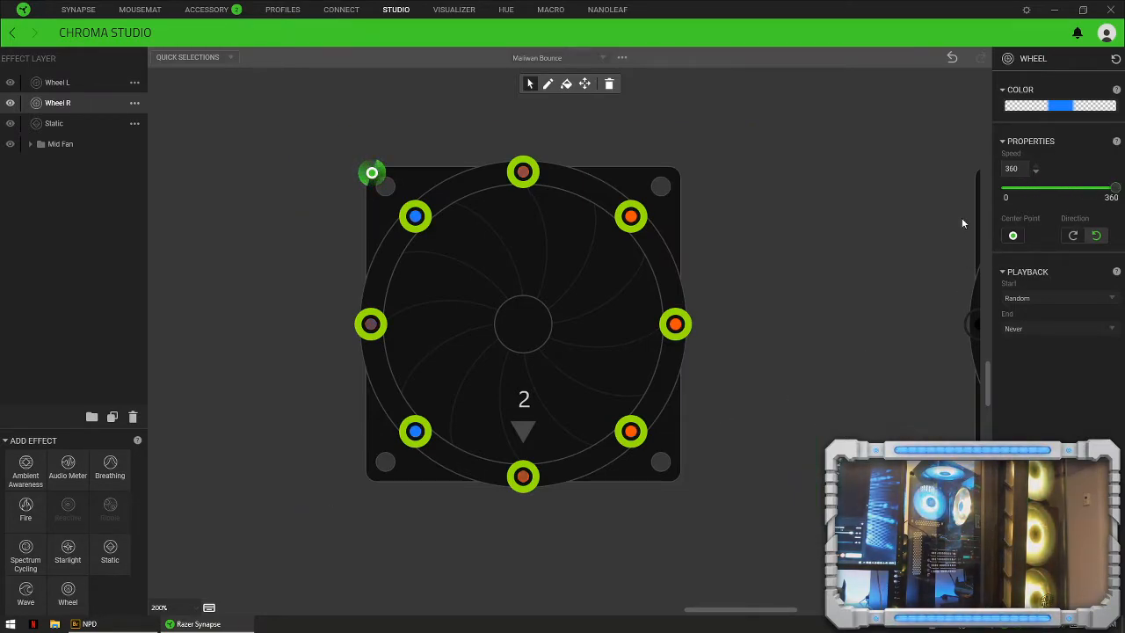
Step: Set the Wheel L effect's speed to 360 for all of fan 2's LEDs
left_click(56, 81)
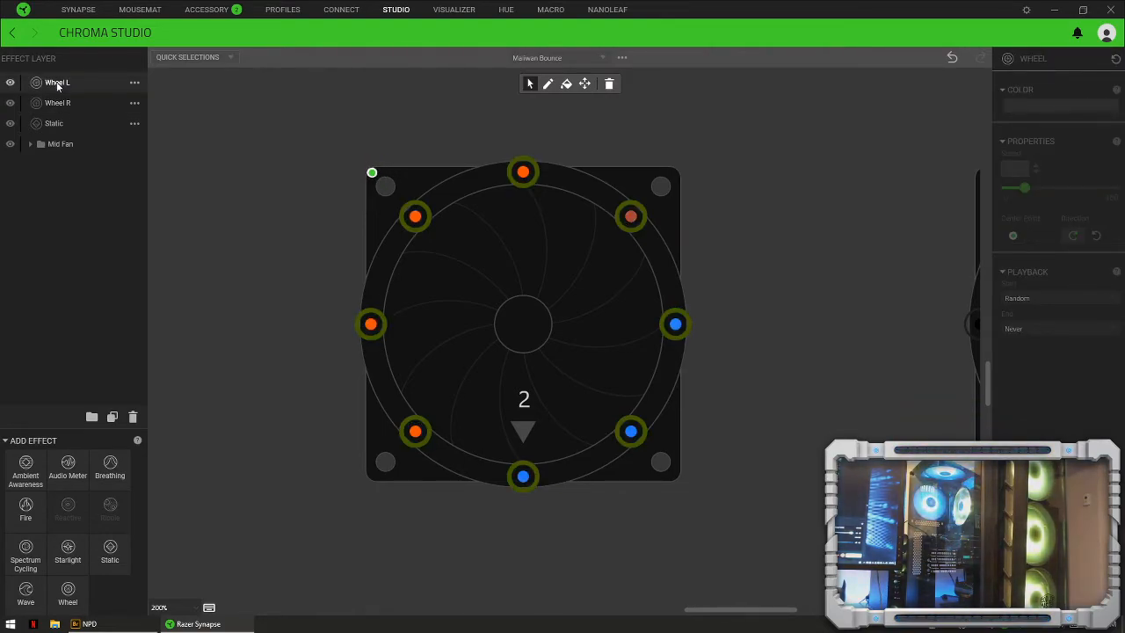
left_click_drag(824, 142, 335, 513)
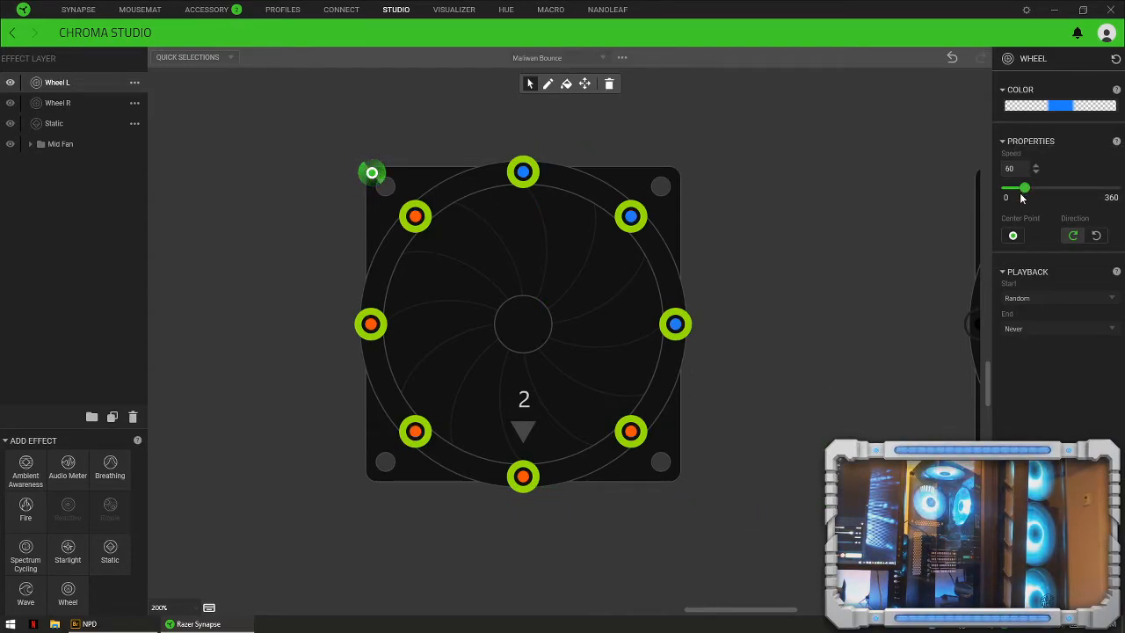
left_click_drag(1023, 189, 1114, 189)
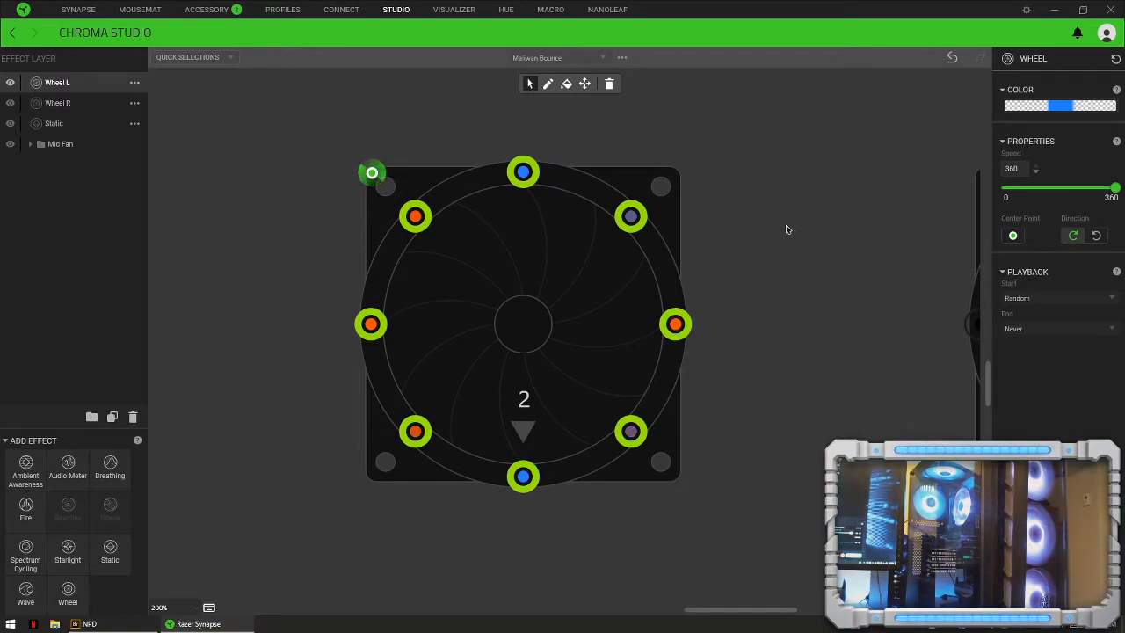
left_click(56, 103)
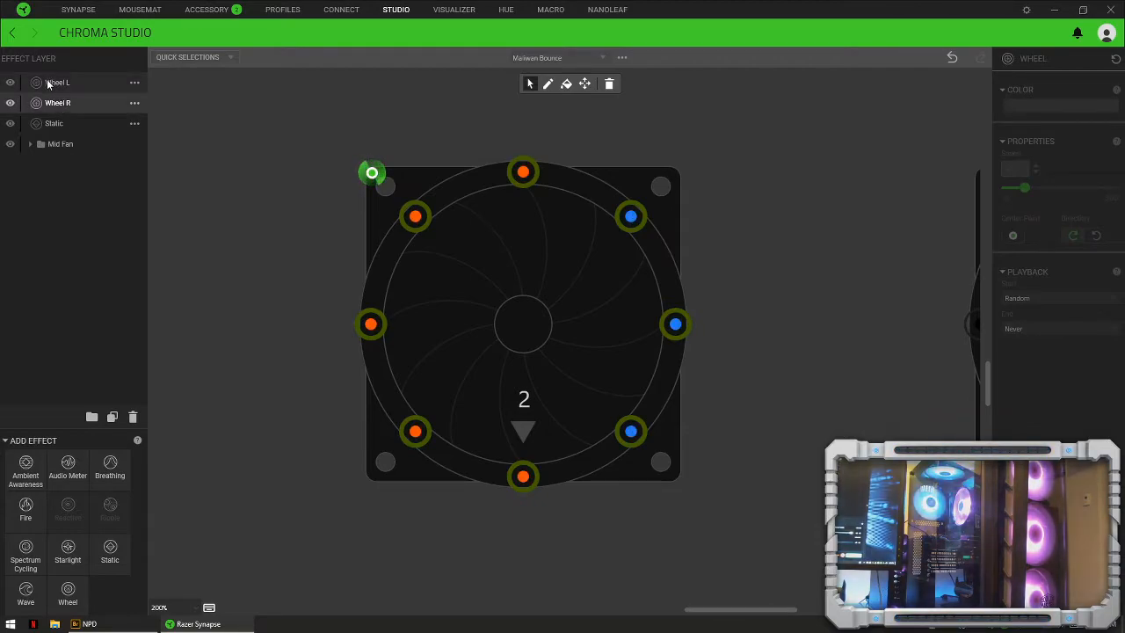
left_click(48, 81)
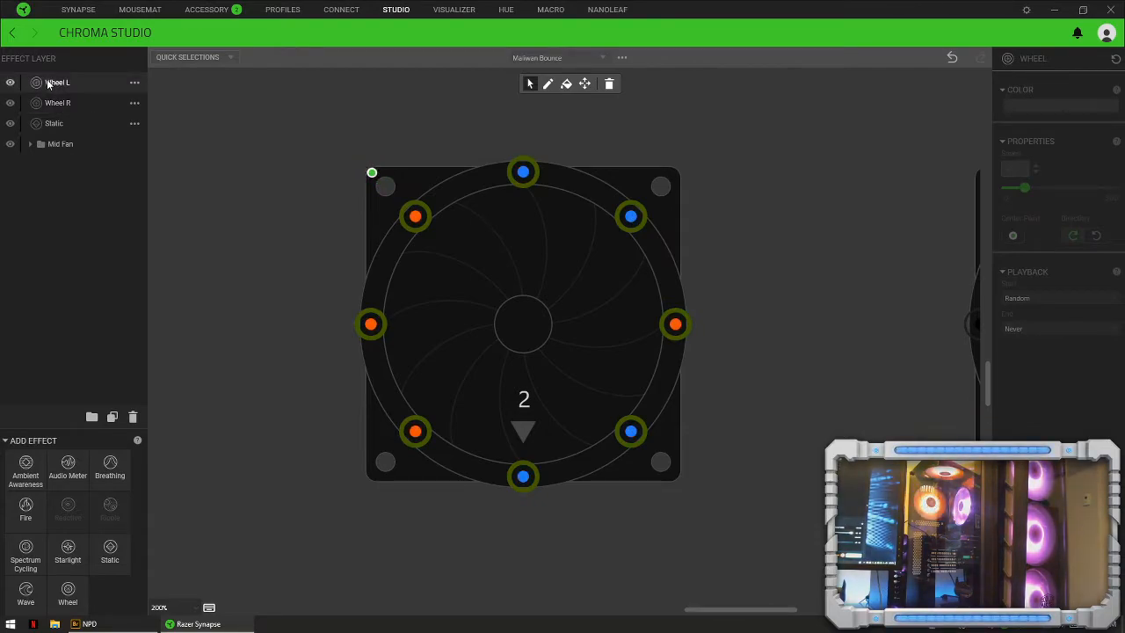
left_click(51, 124)
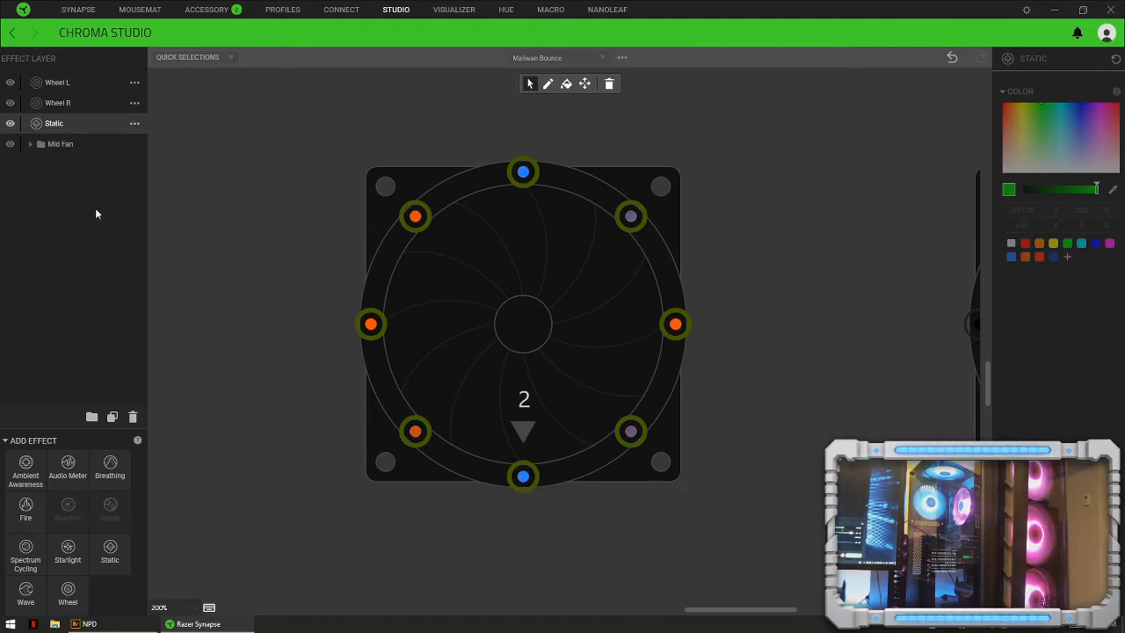
left_click(312, 307)
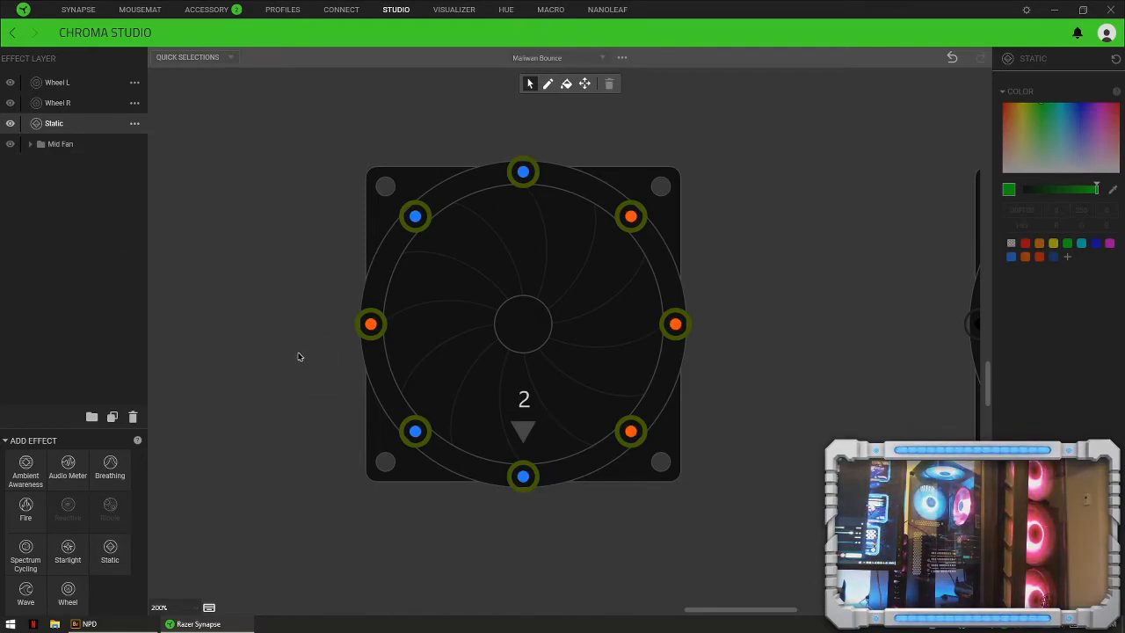
Step: Move the Static, Wheel R and Wheel L layers into the Mid Fan group and check the group's contents
left_click_drag(259, 346, 681, 343)
left_click_drag(467, 334, 629, 363)
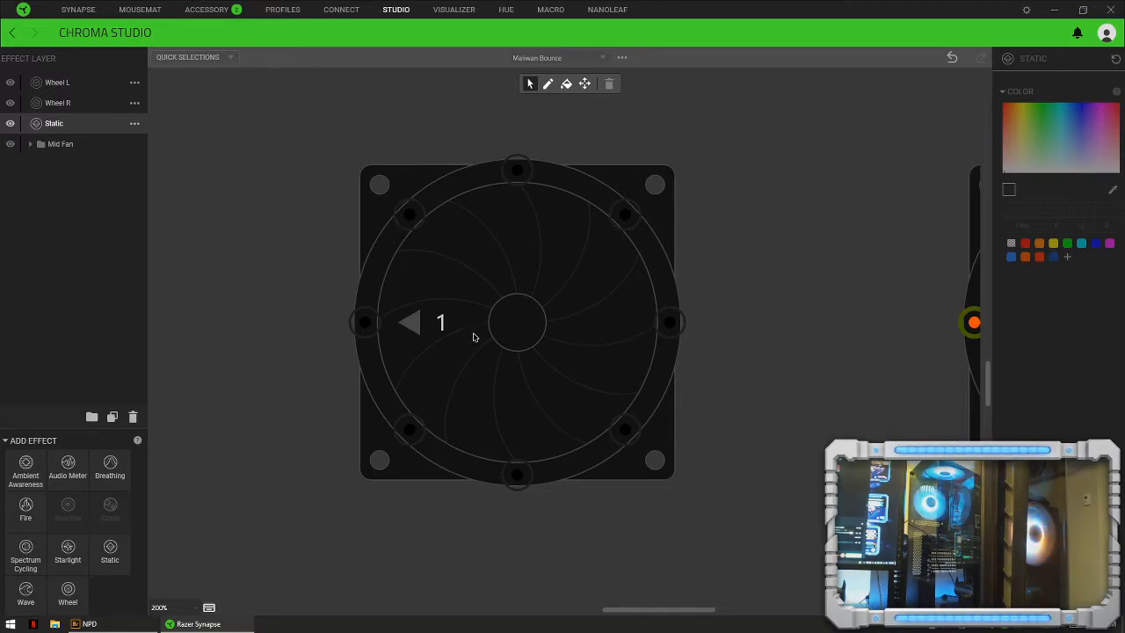
scroll(473, 333, "down", 2)
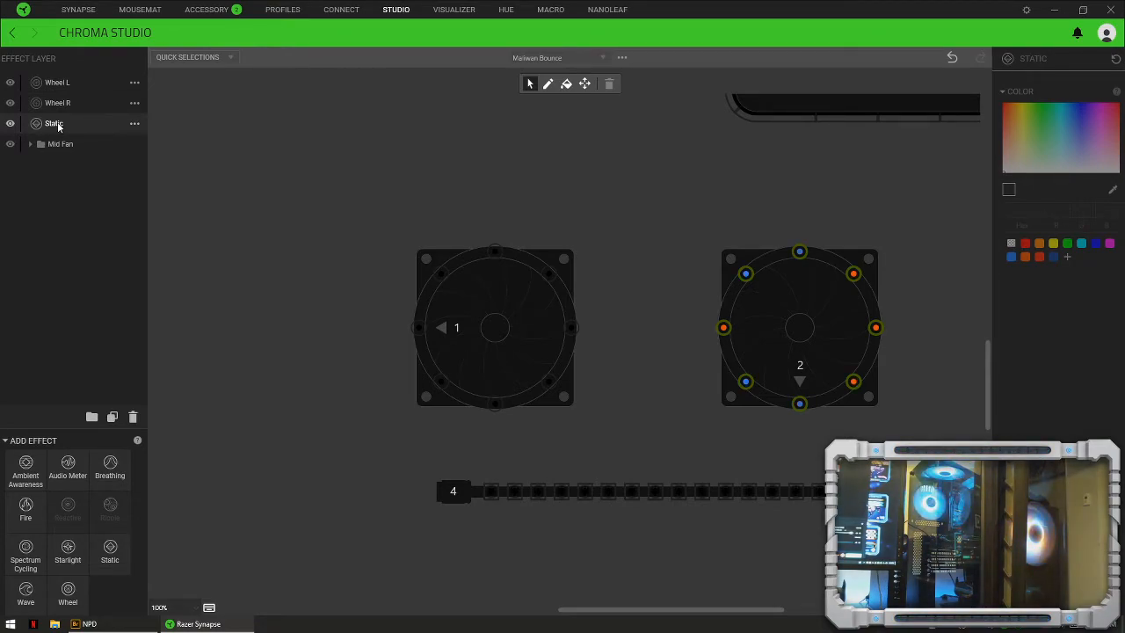
left_click(58, 127)
left_click_drag(58, 126, 70, 151)
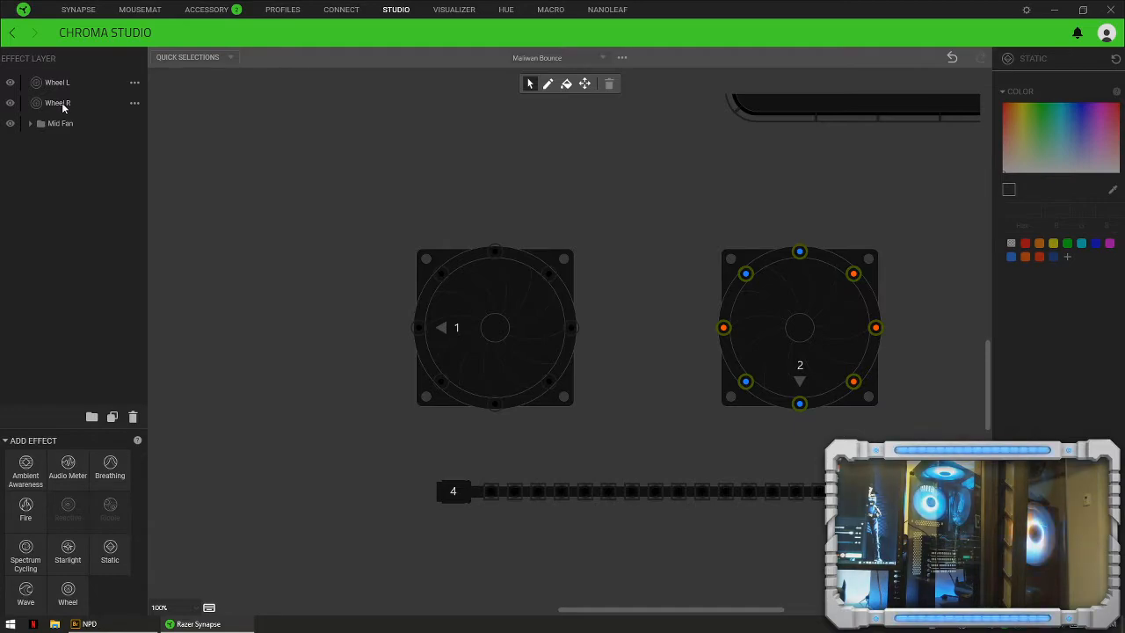
left_click(62, 104)
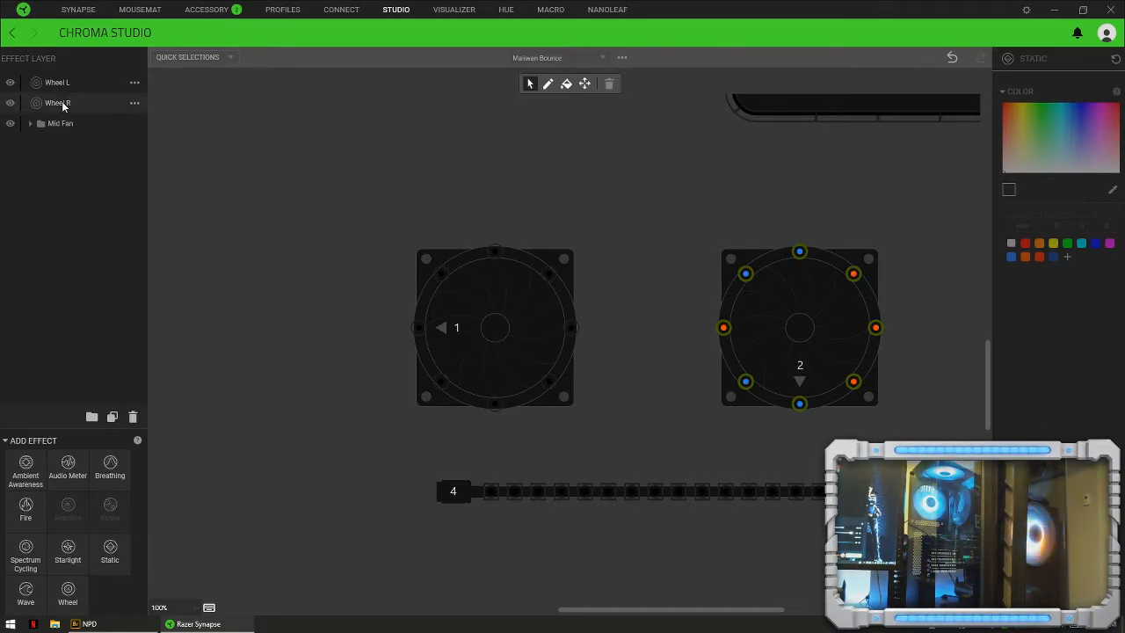
left_click_drag(62, 112, 62, 122)
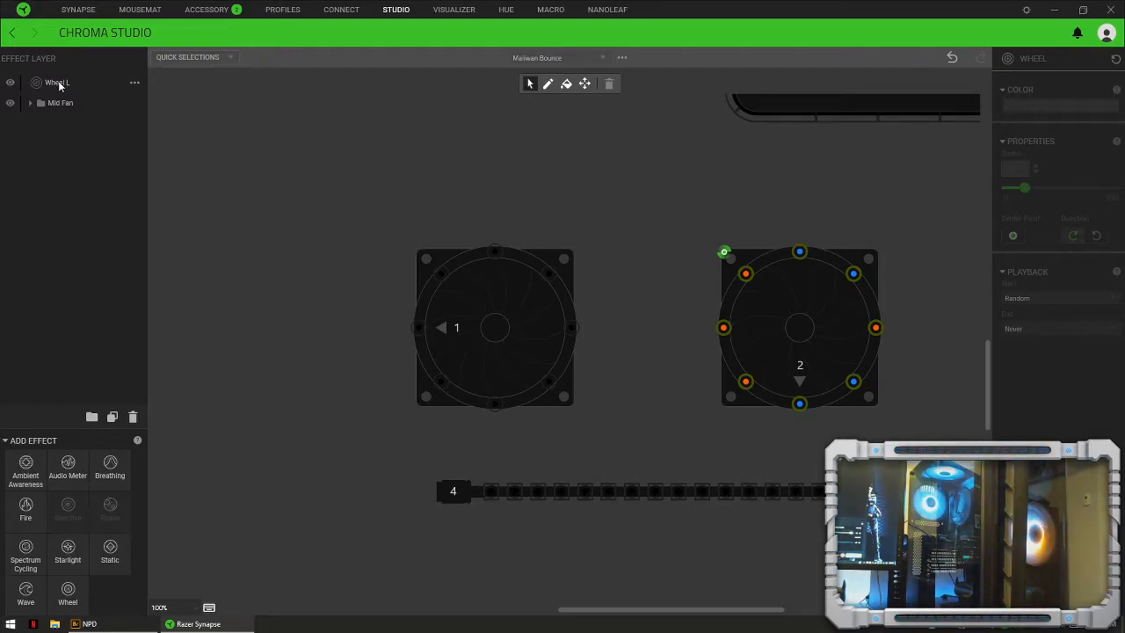
mouse_move(59, 96)
left_mouse_down()
mouse_move(62, 107)
mouse_move(58, 98)
left_mouse_up()
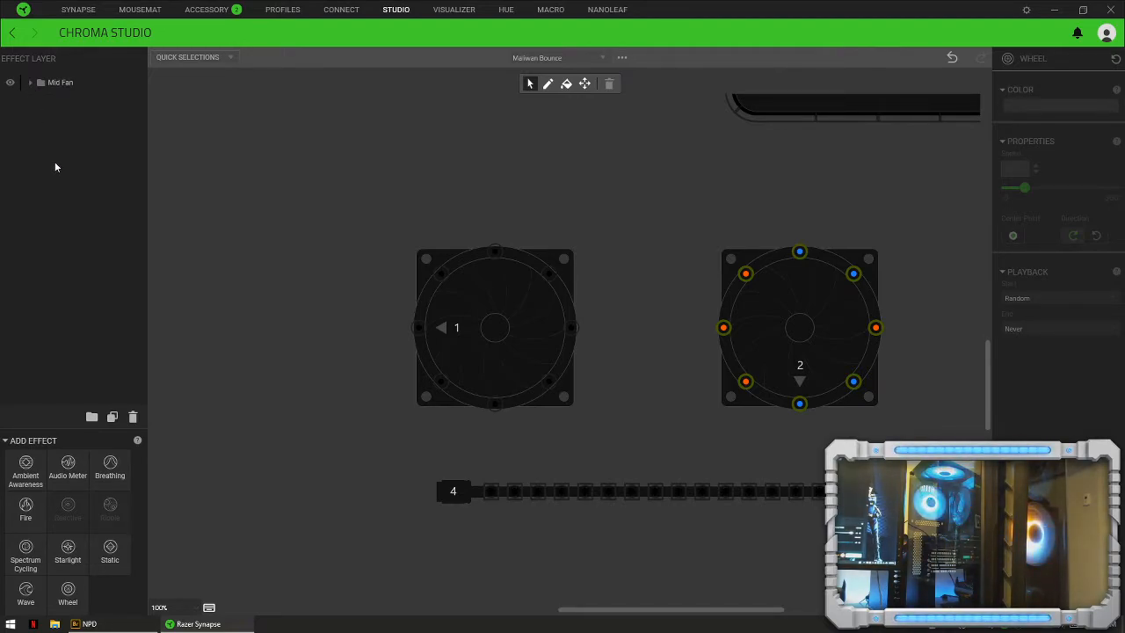
left_click(31, 83)
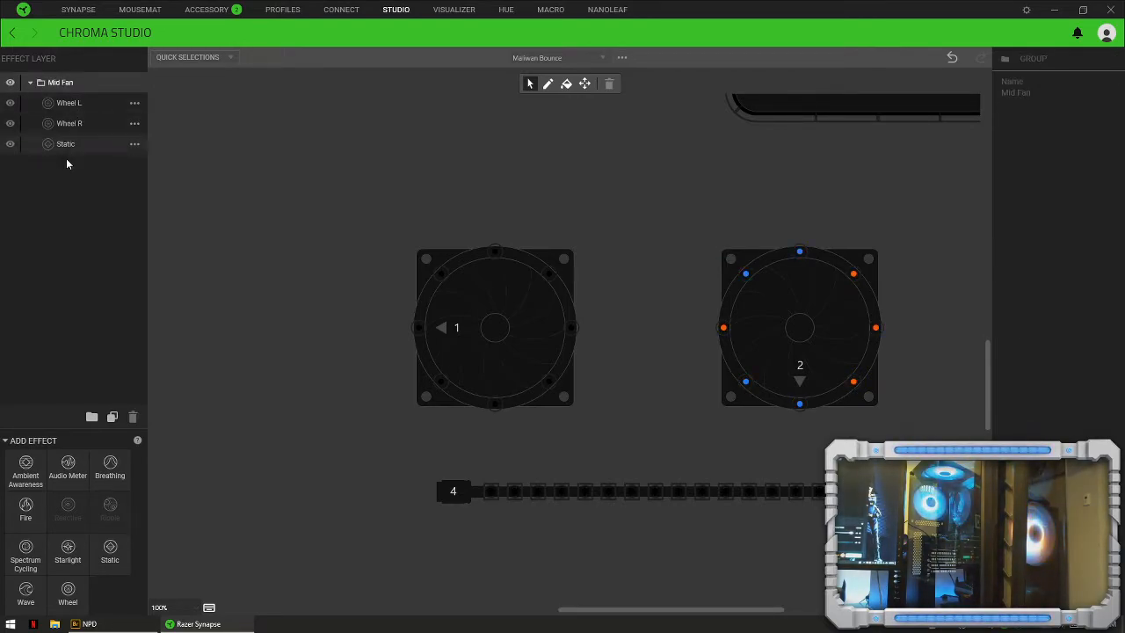
Step: Duplicate the collapsed Mid Fan group and rename the copy to Top Fan
left_click(30, 83)
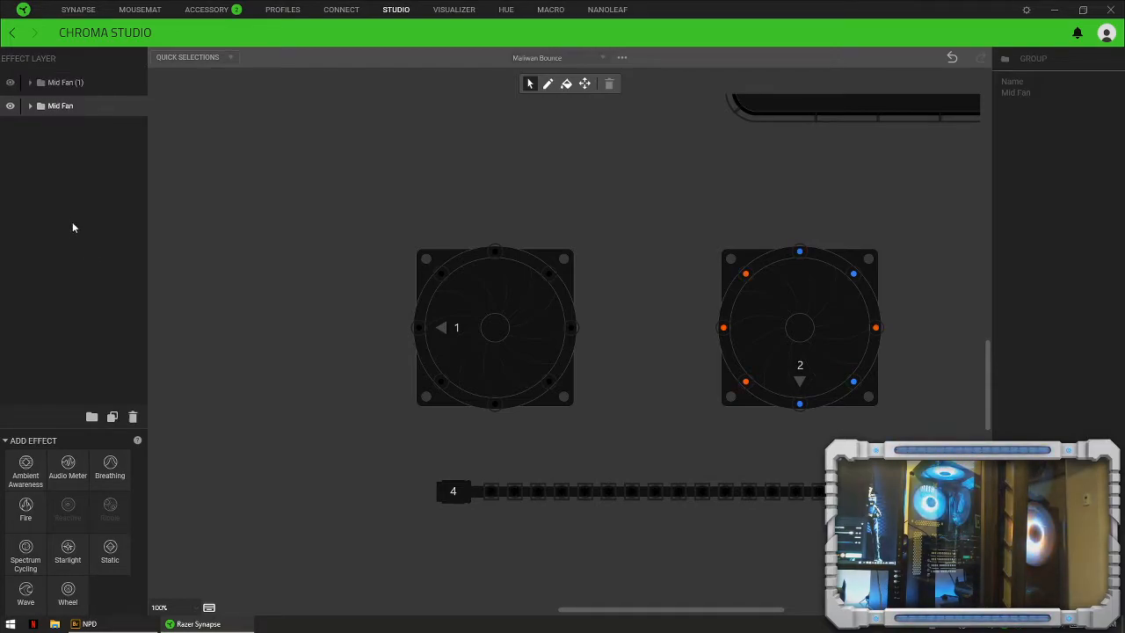
double_click(55, 84)
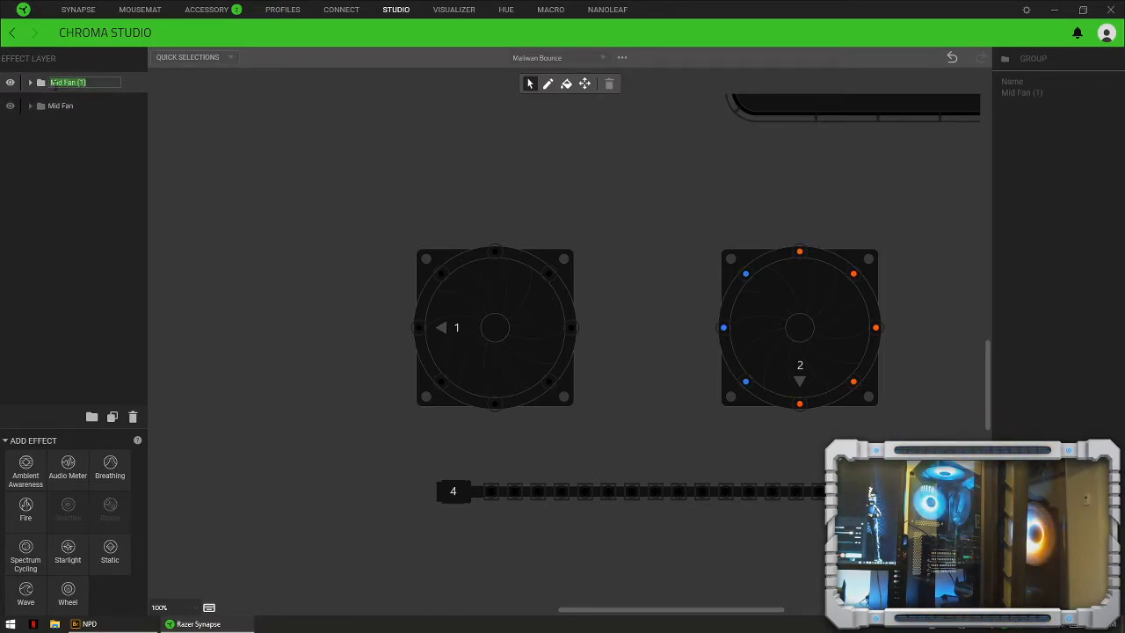
type("Top Fan")
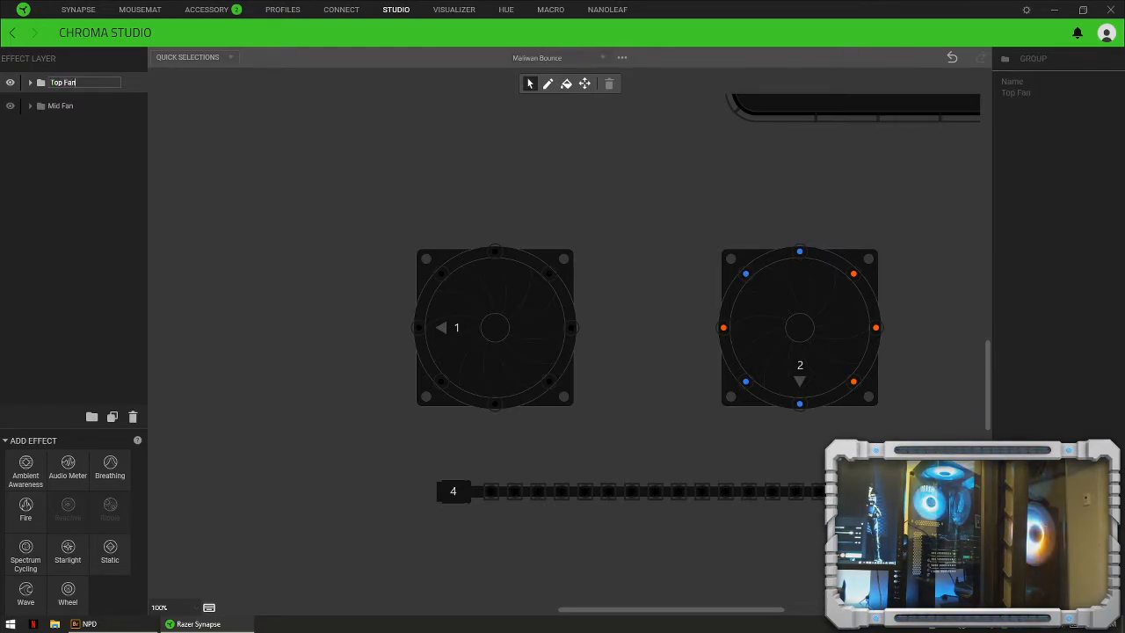
key("Return")
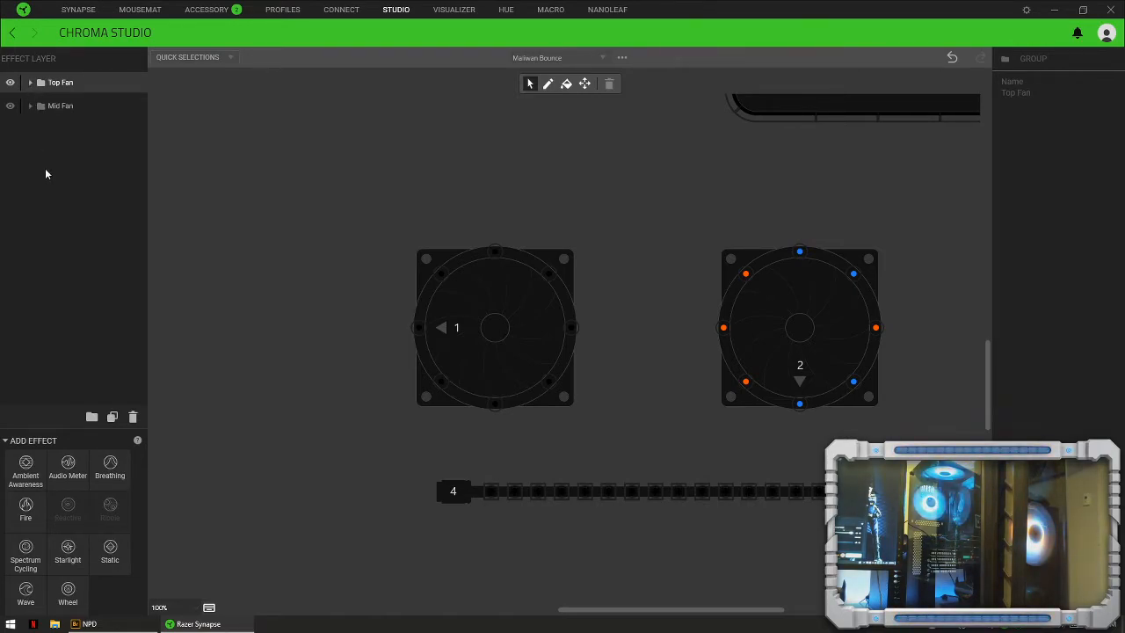
Step: Move the center points of the Top Fan group's Wheel L and Wheel R effects to fan 1's upper-left corner
left_click(68, 103)
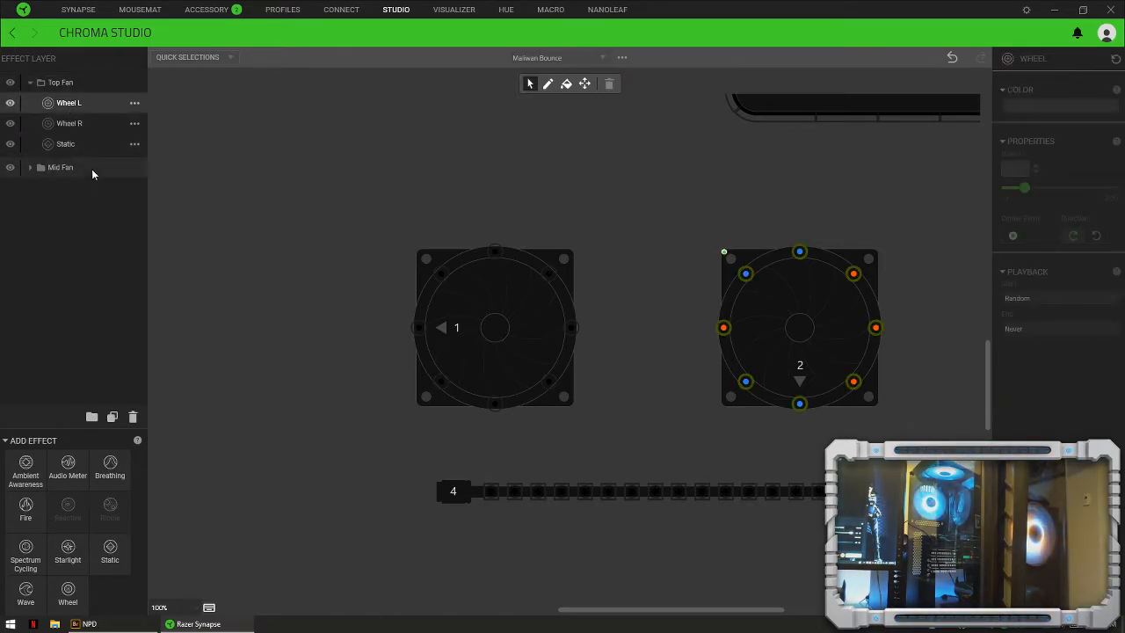
left_click(723, 252)
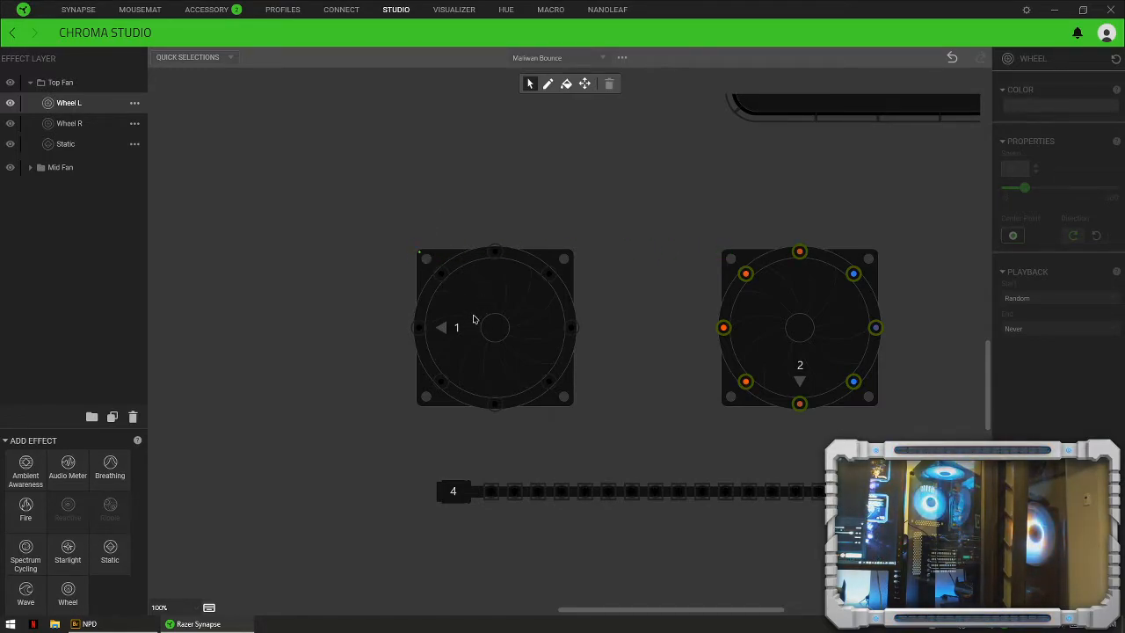
left_click(71, 127)
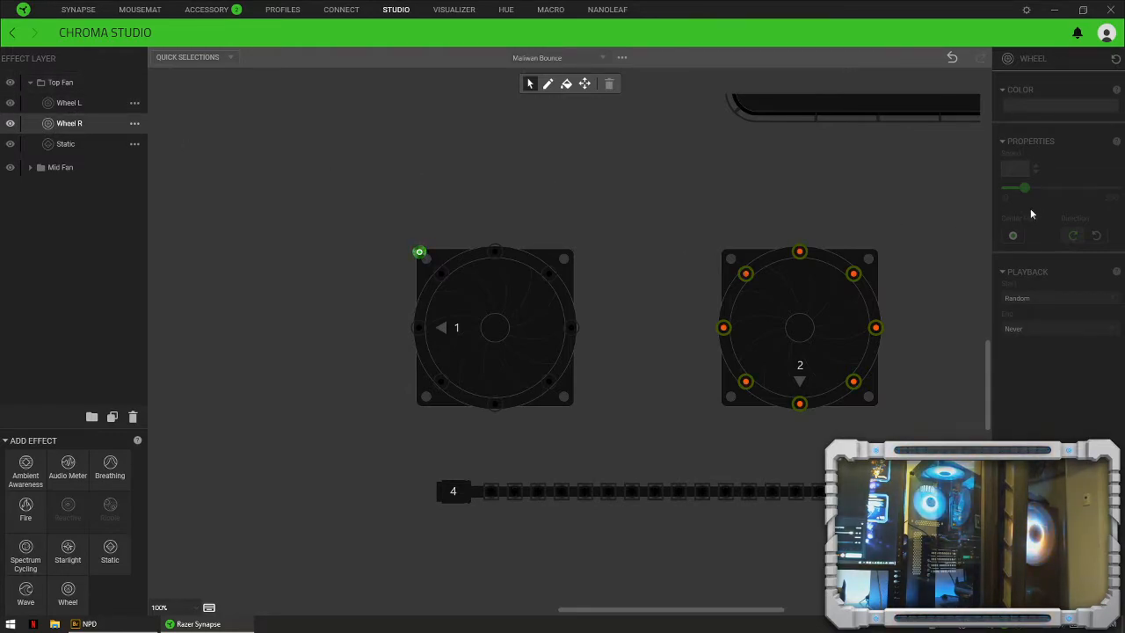
Step: For the Top Fan group's Wheel R effect, set both fans' LEDs to counterclockwise direction and the transparent-and-blue color pattern
left_click_drag(930, 222, 373, 429)
left_click(1096, 235)
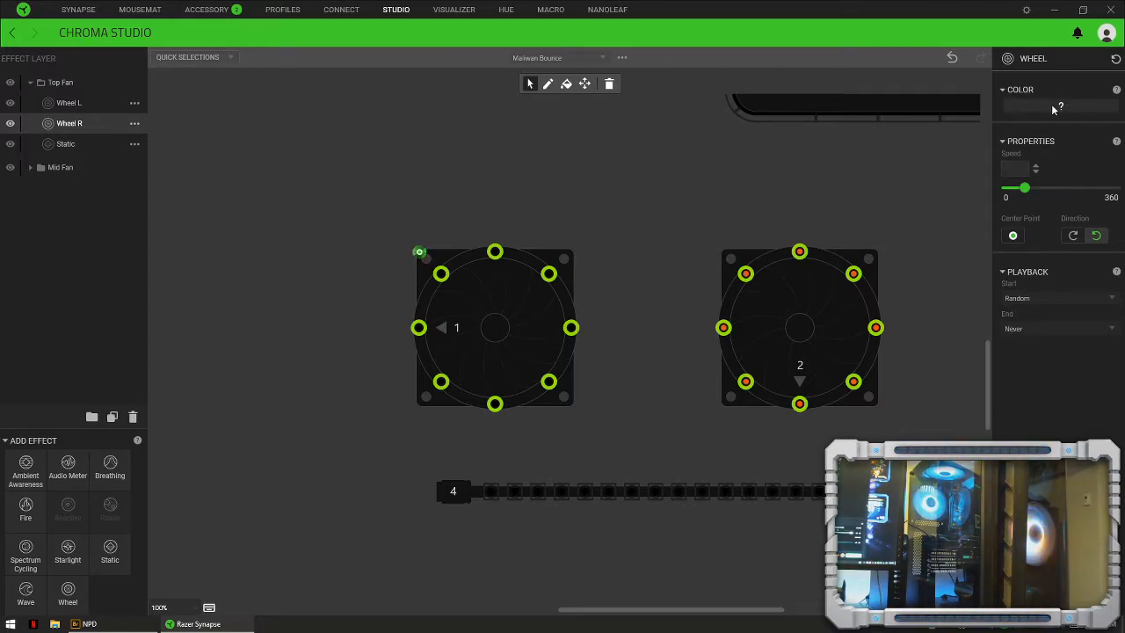
left_click(1065, 103)
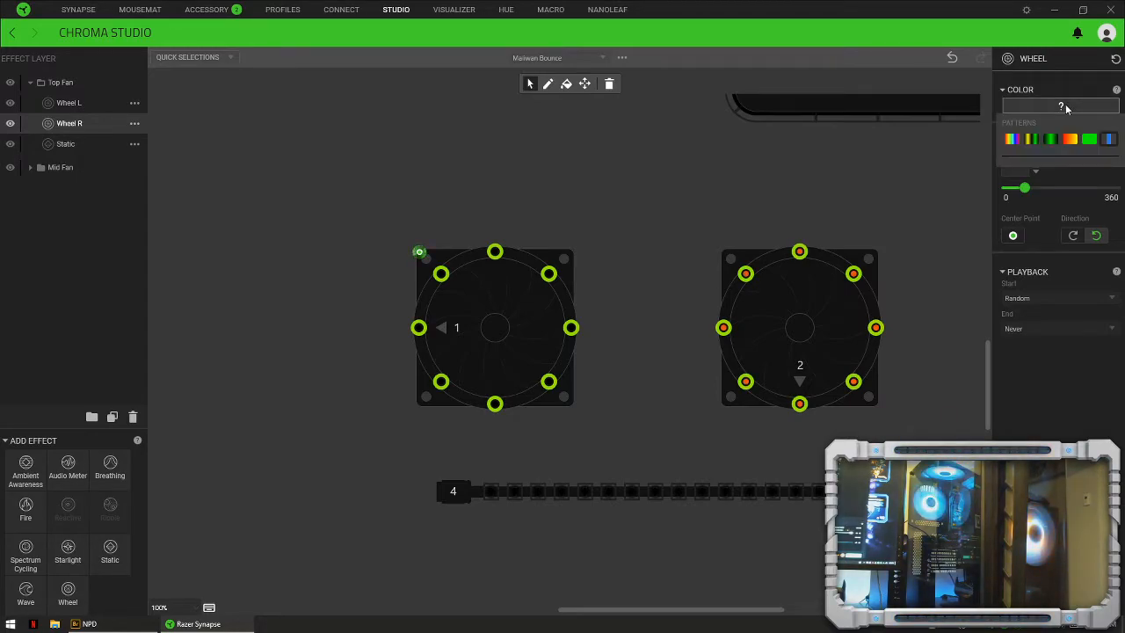
left_click(1109, 141)
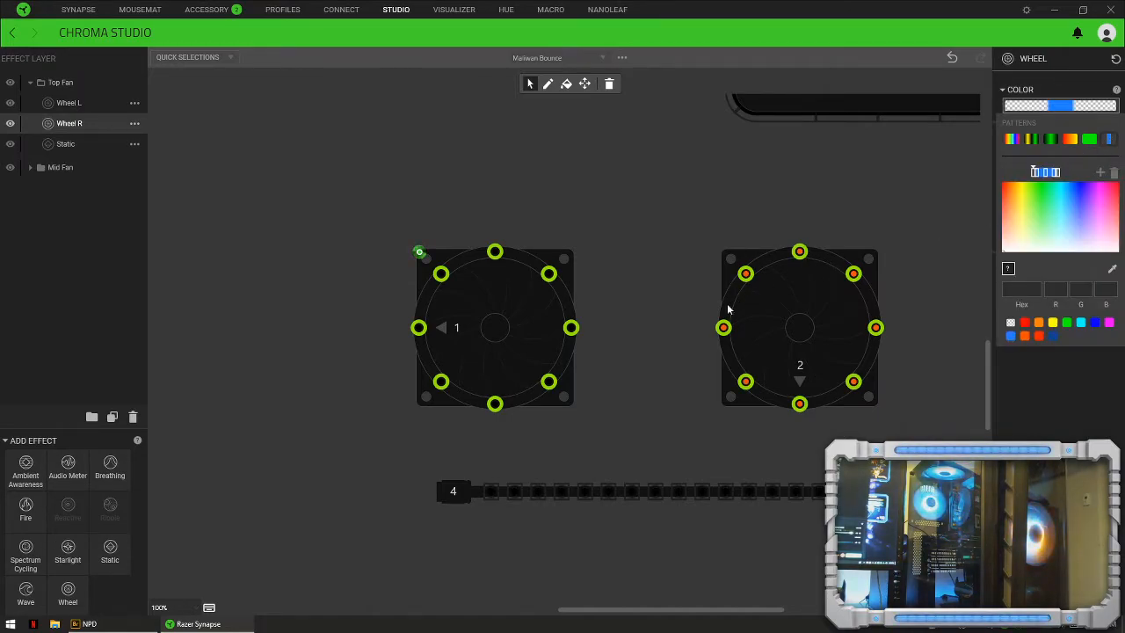
left_click(1055, 415)
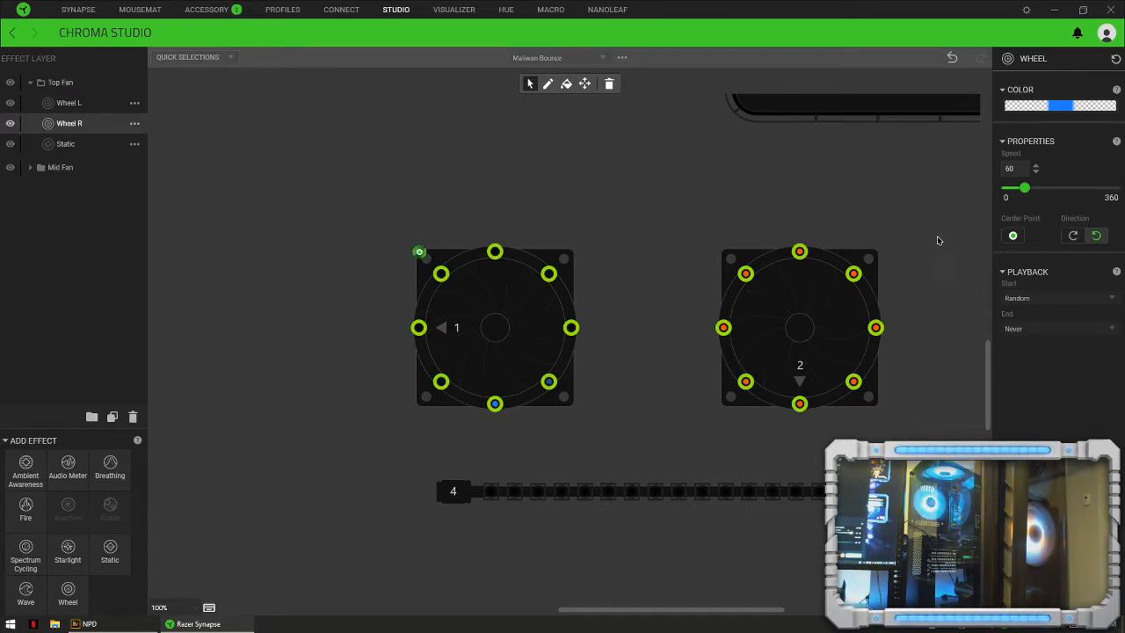
Step: Remove the Top Fan group's Wheel R effect from all of fan 2's LEDs
left_click_drag(935, 232, 693, 416)
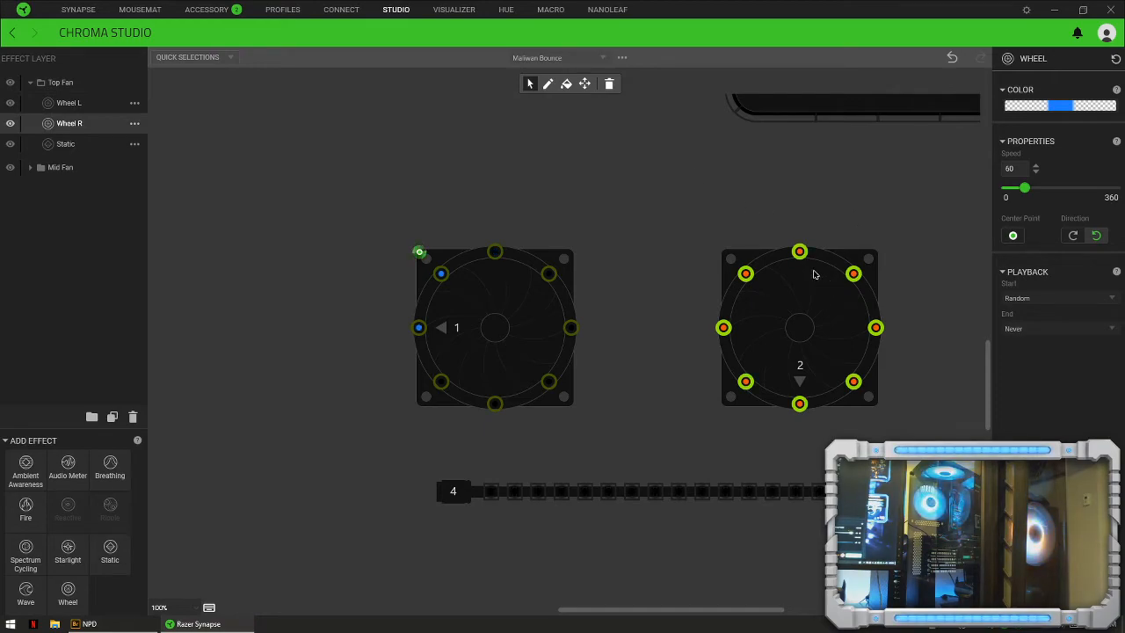
left_click(1062, 106)
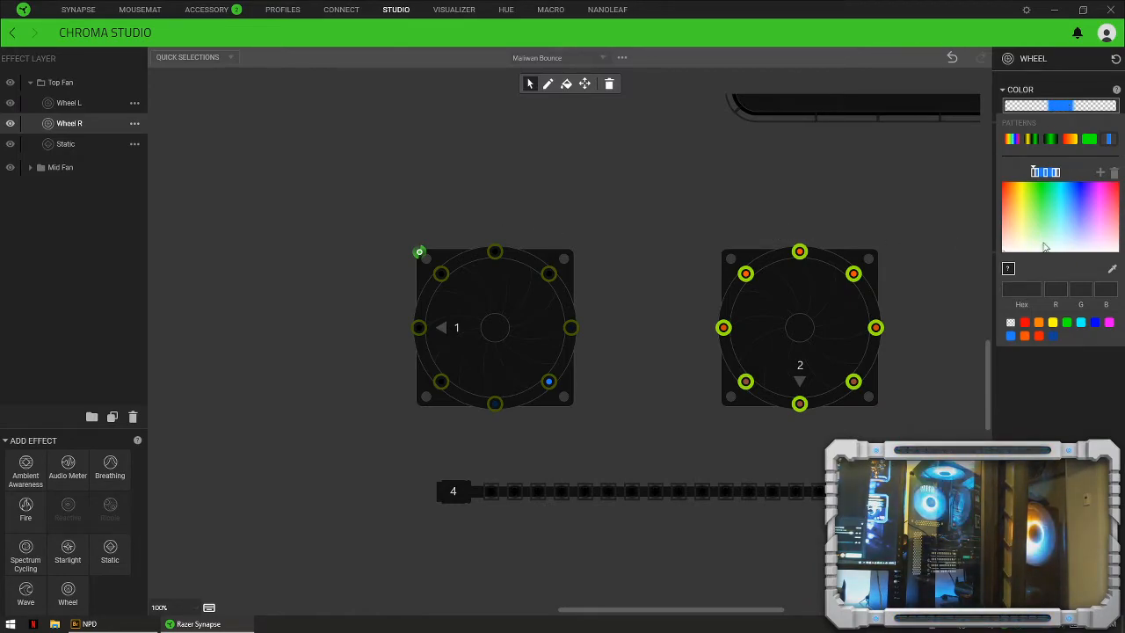
left_click(1034, 372)
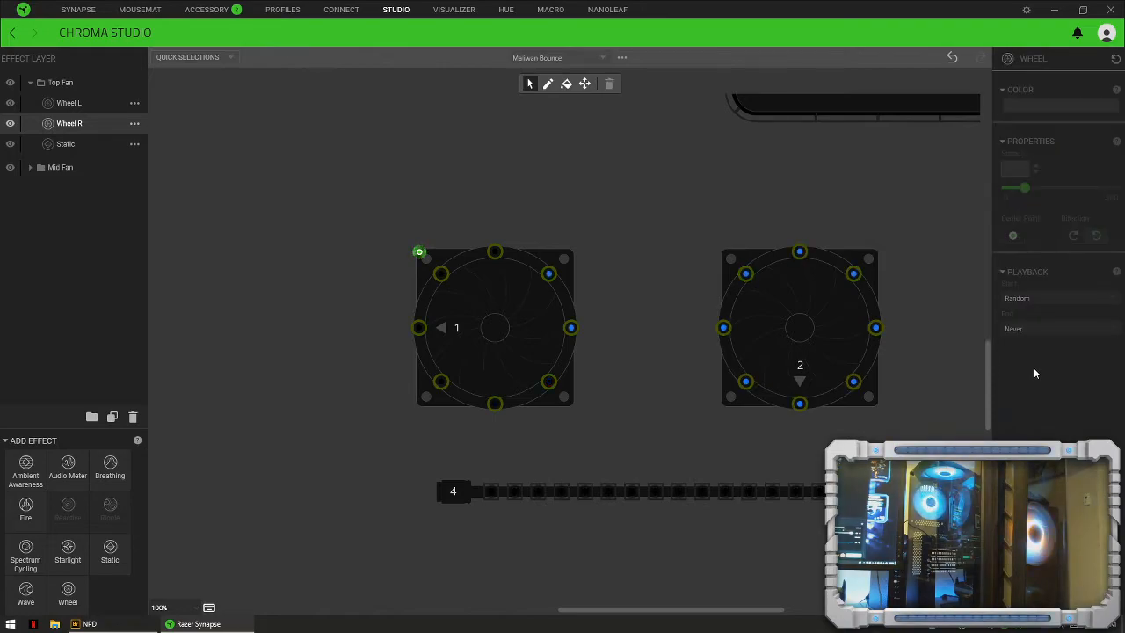
left_click_drag(923, 228, 375, 435)
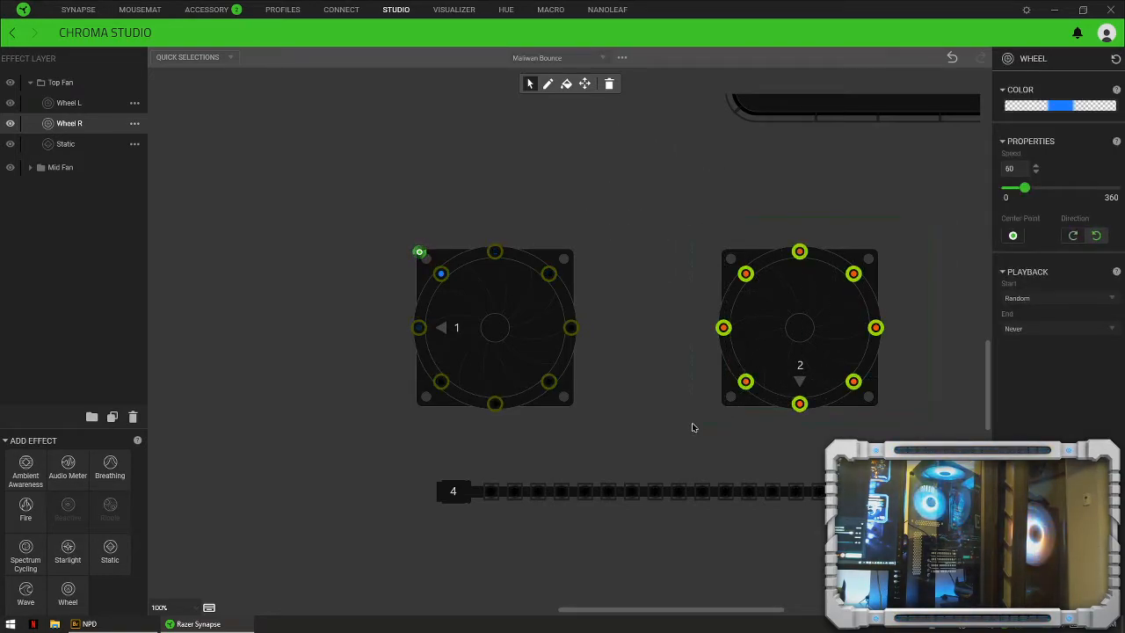
left_click(609, 84)
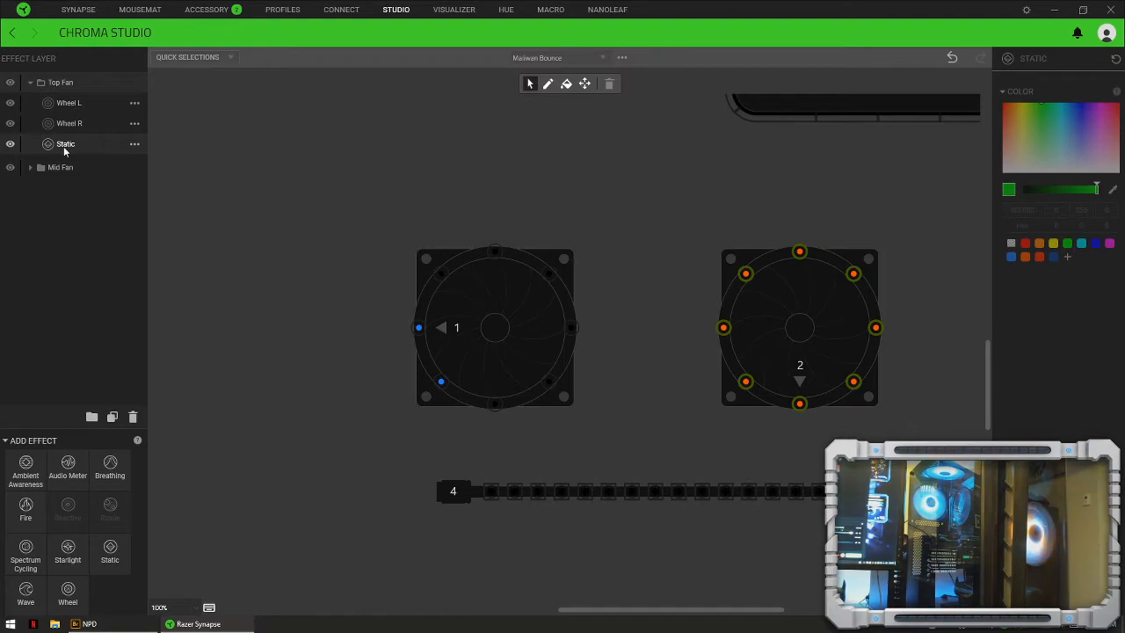
Step: Remove the Top Fan group's Static effect from all of fan 2's LEDs
left_click(64, 152)
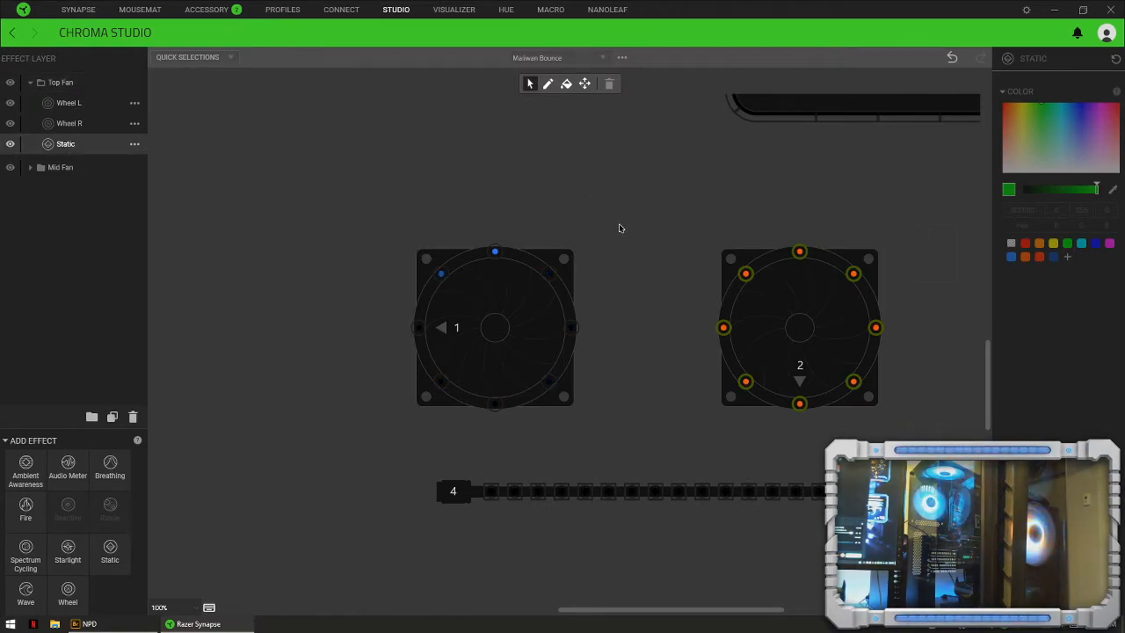
left_click_drag(919, 236, 715, 428)
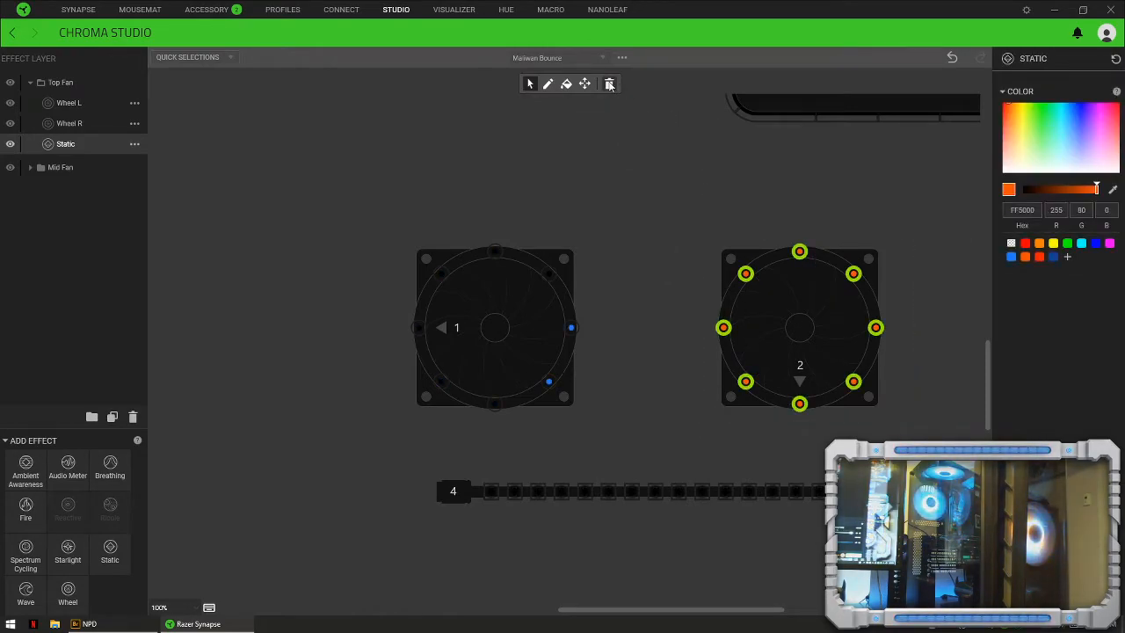
left_click(607, 86)
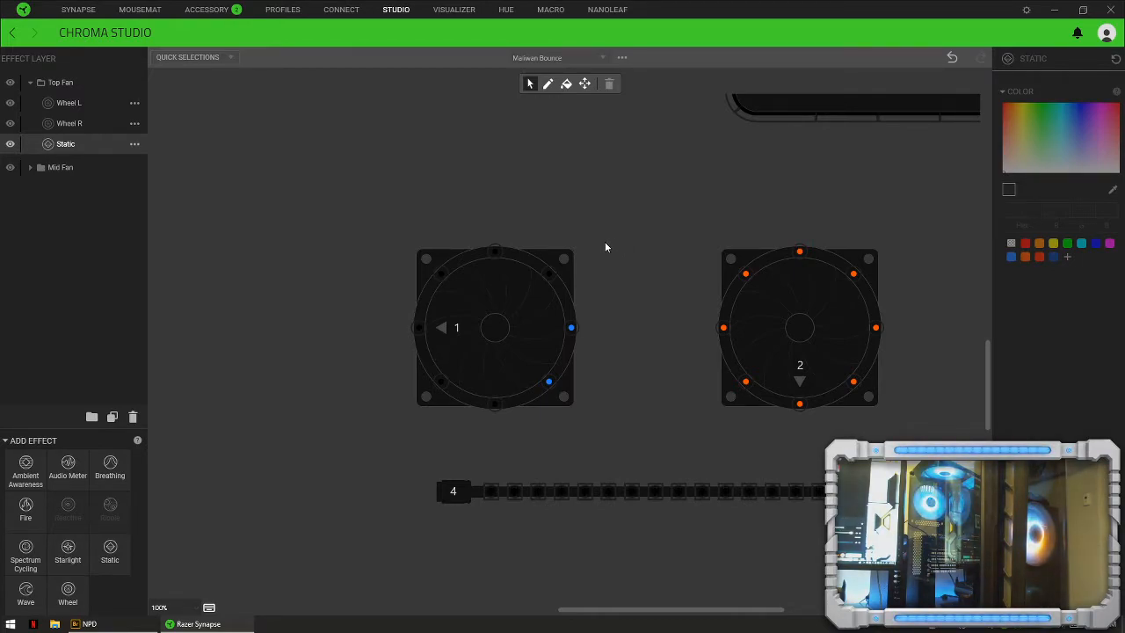
Step: Apply the Top Fan group's Static effect in blue 207EFF to all of fan 1's LEDs
left_click(492, 339)
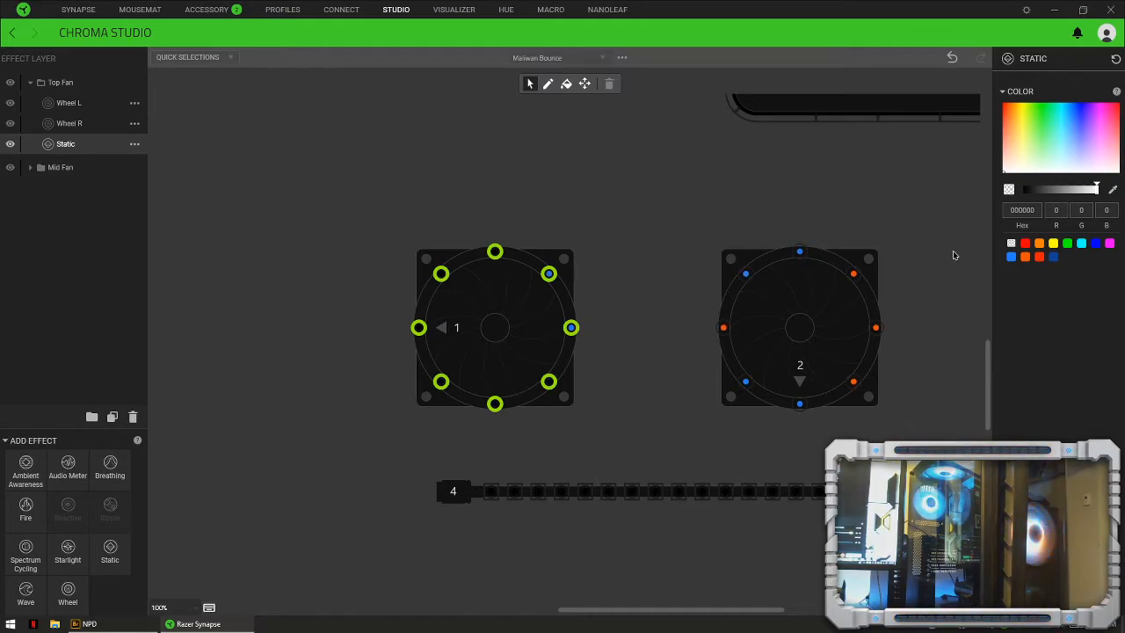
left_click(1010, 257)
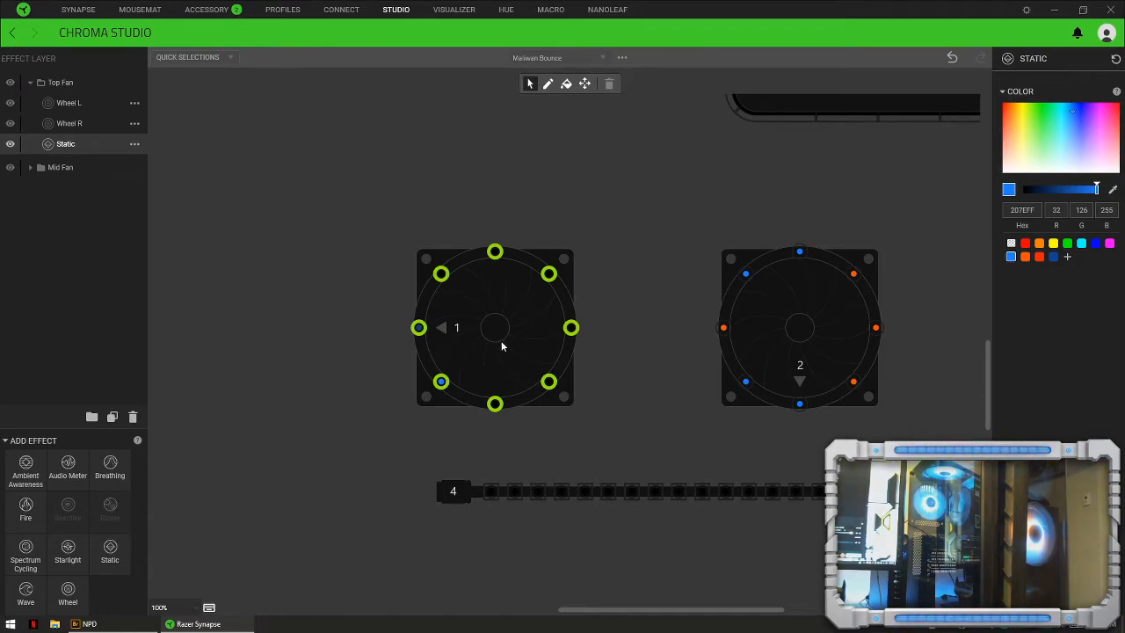
left_click(501, 349)
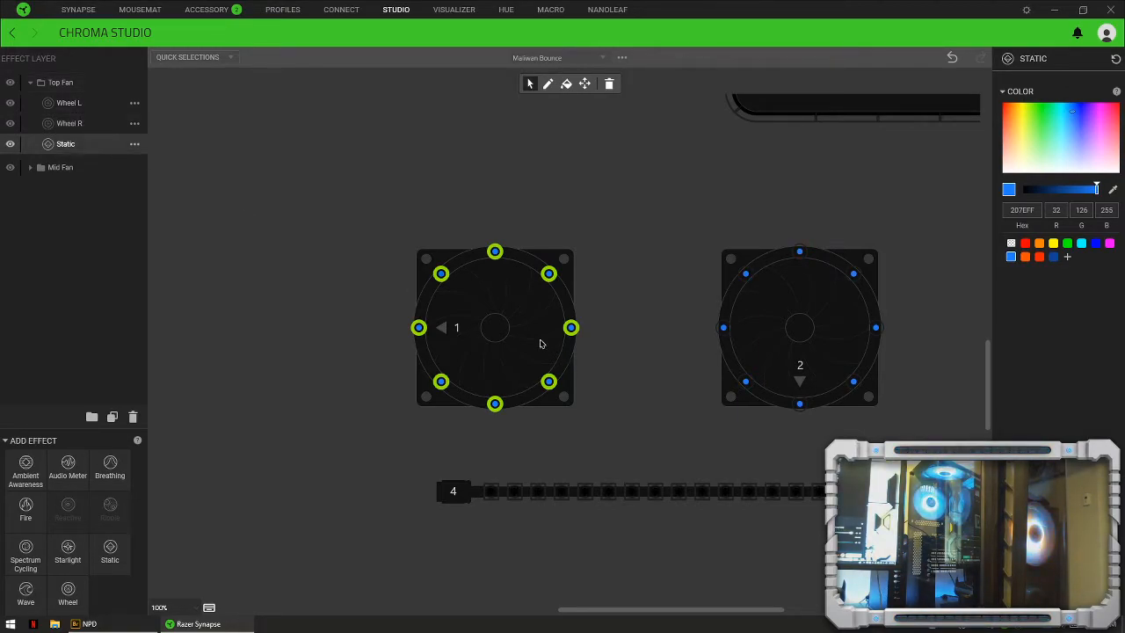
Step: For the Top Fan group's Wheel R effect, recolor the pattern's first blue stop to orange FF5000 on all of fan 1's LEDs
scroll(516, 334, "up", 3)
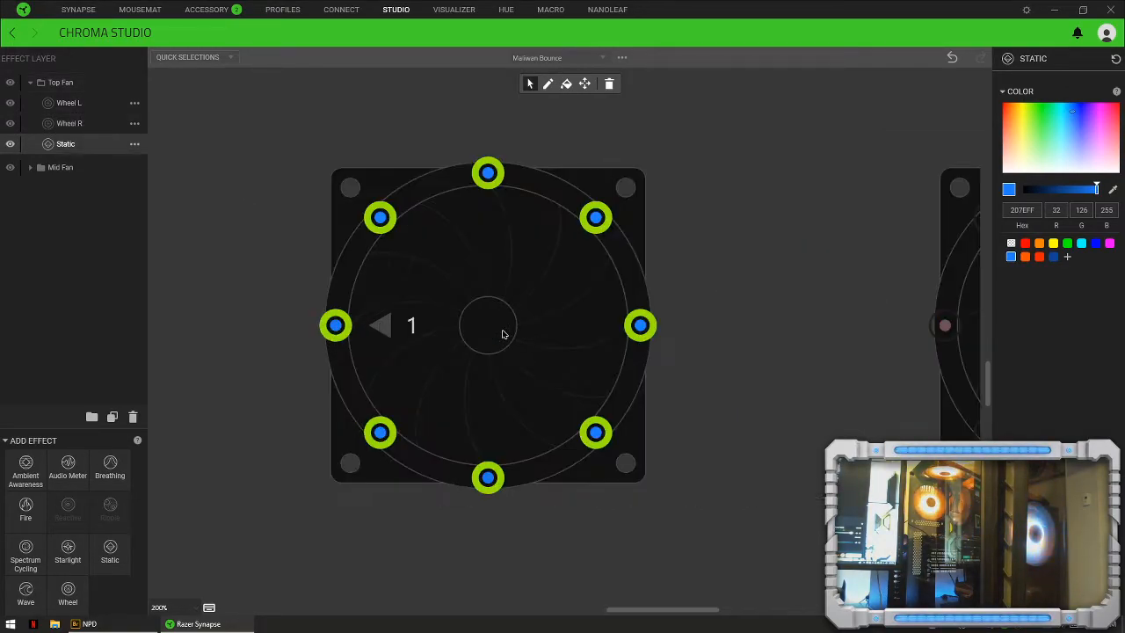
left_click(71, 125)
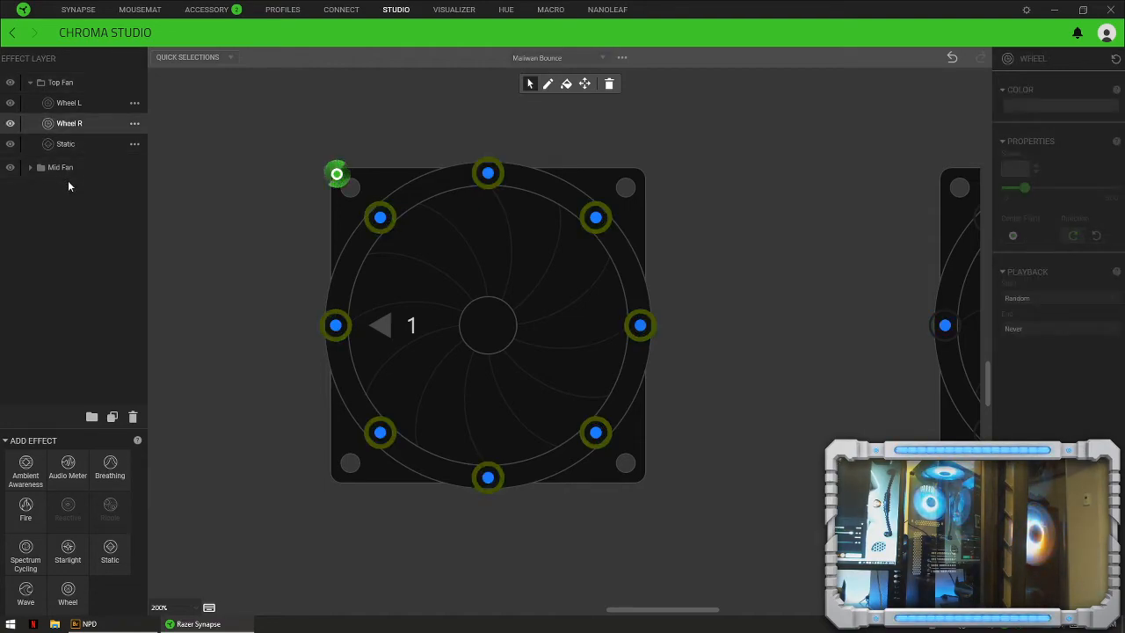
left_click(73, 127)
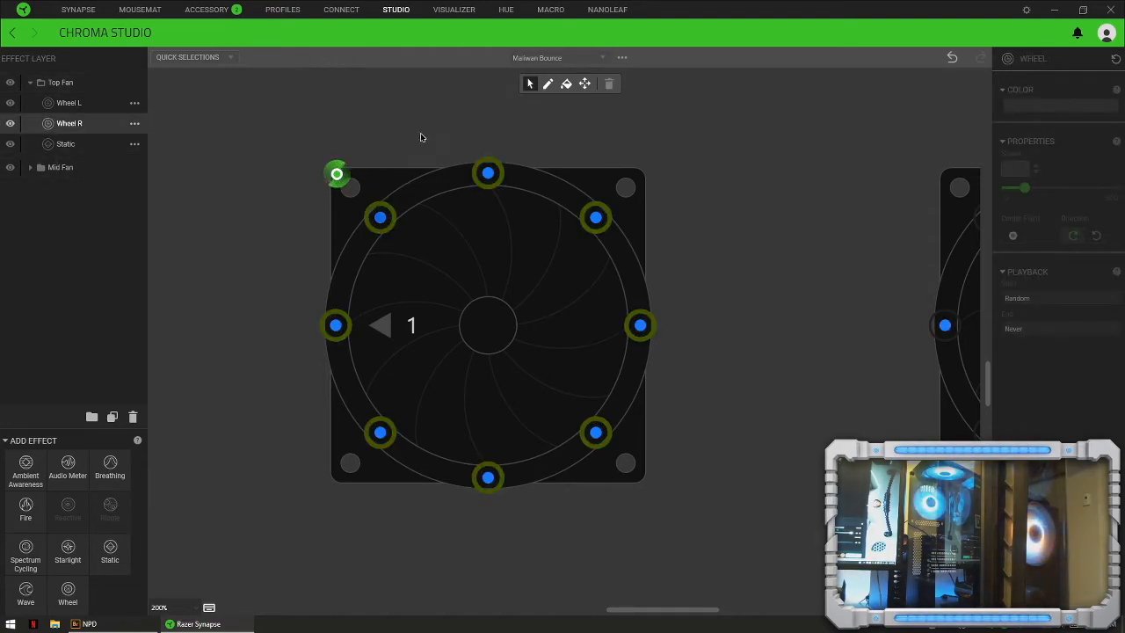
left_click_drag(743, 128, 271, 523)
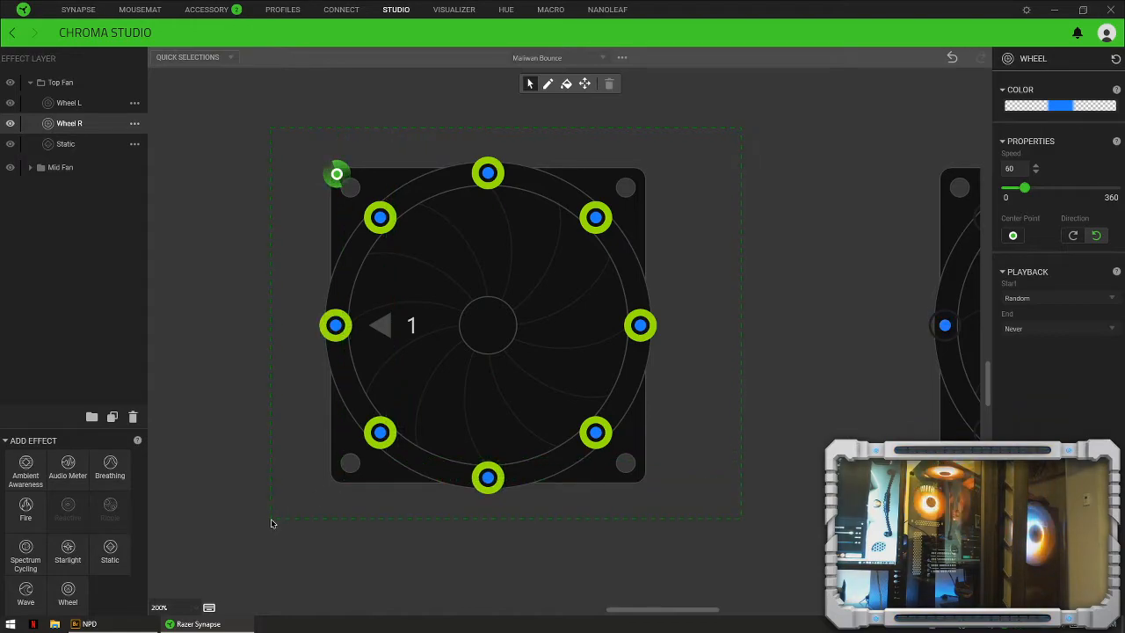
left_click(1031, 107)
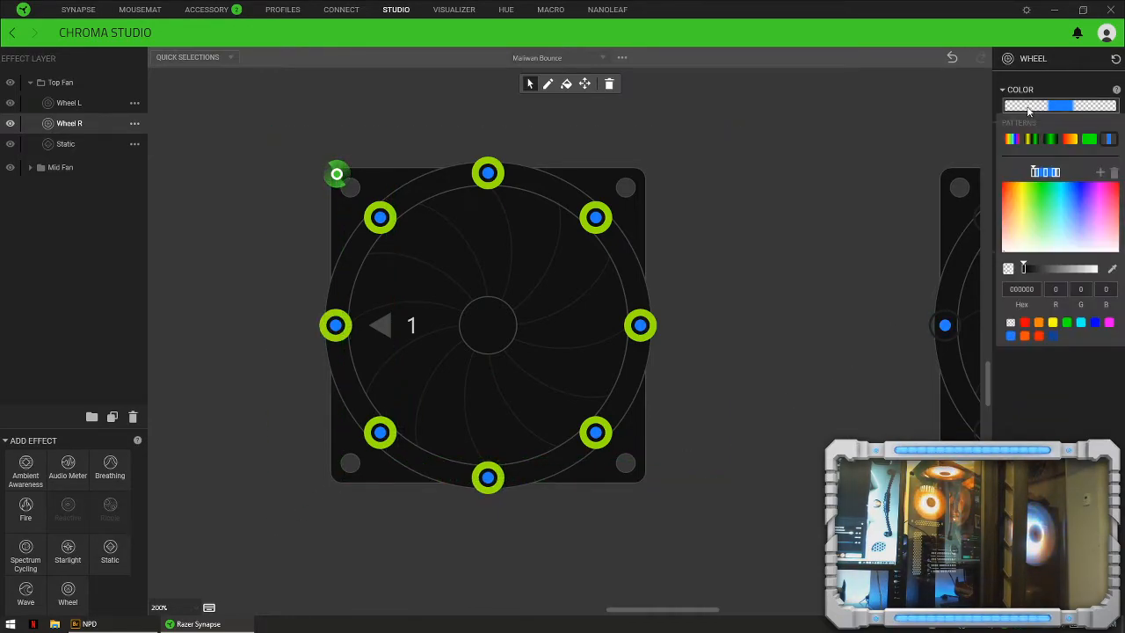
left_click(1037, 175)
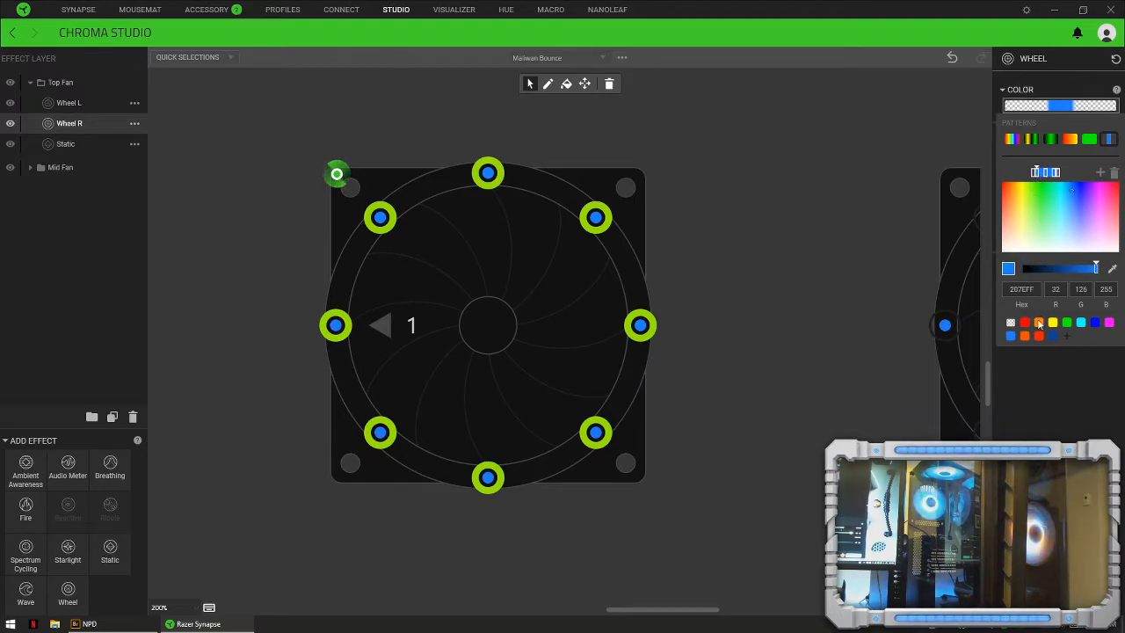
left_click(1025, 337)
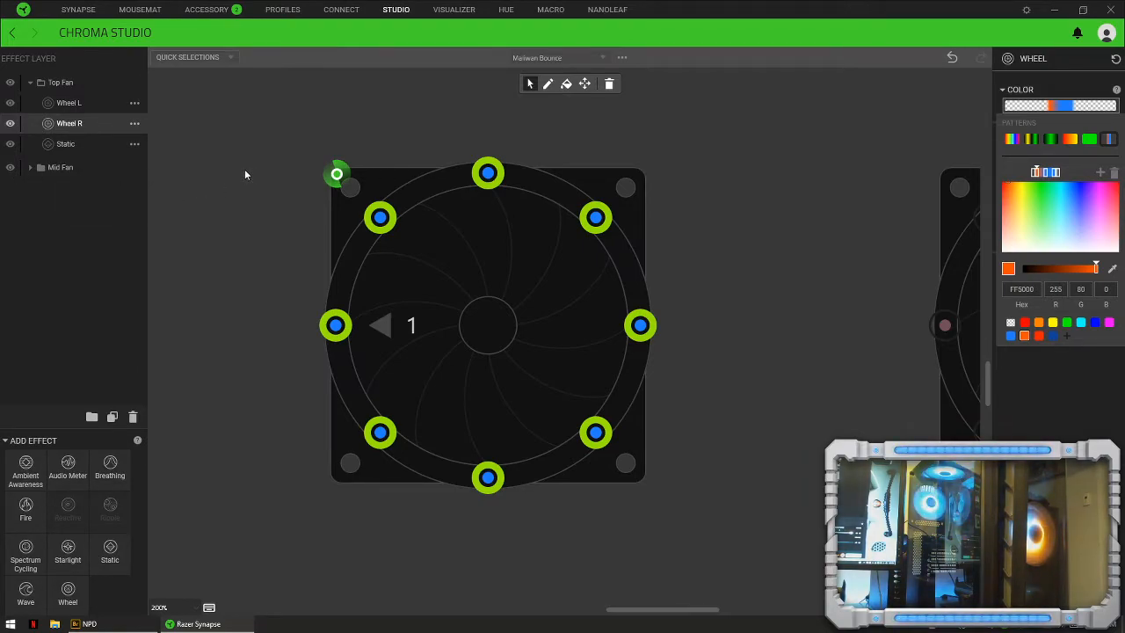
left_click(68, 200)
Step: Hide the Mid Fan group's effects and keep the Top Fan group's Wheel R effect visible
left_click(10, 124)
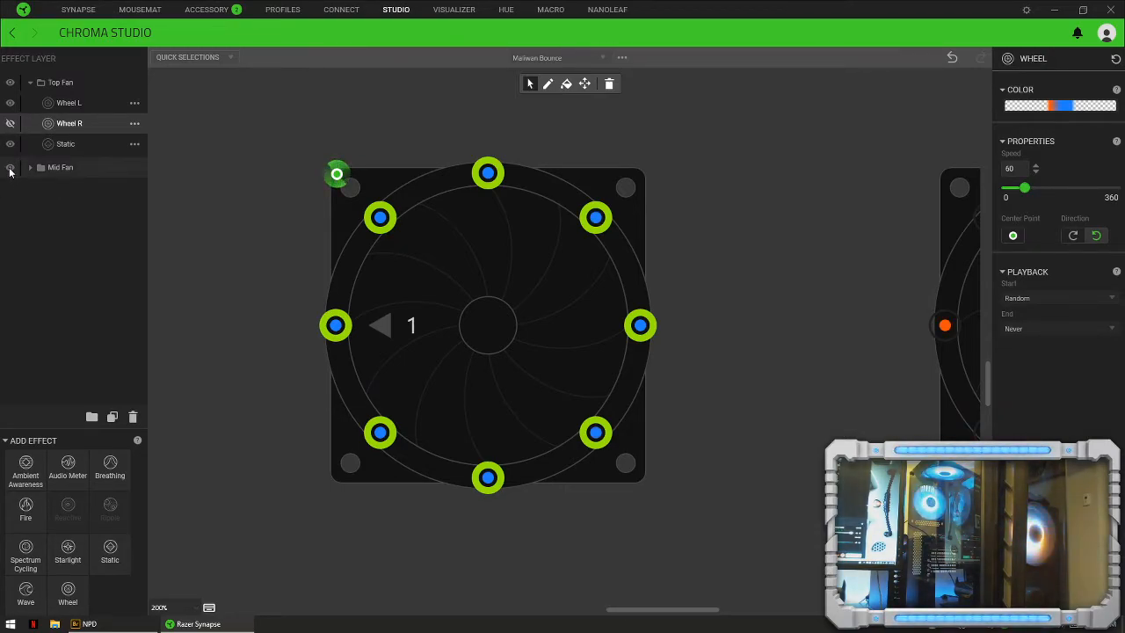
left_click(9, 168)
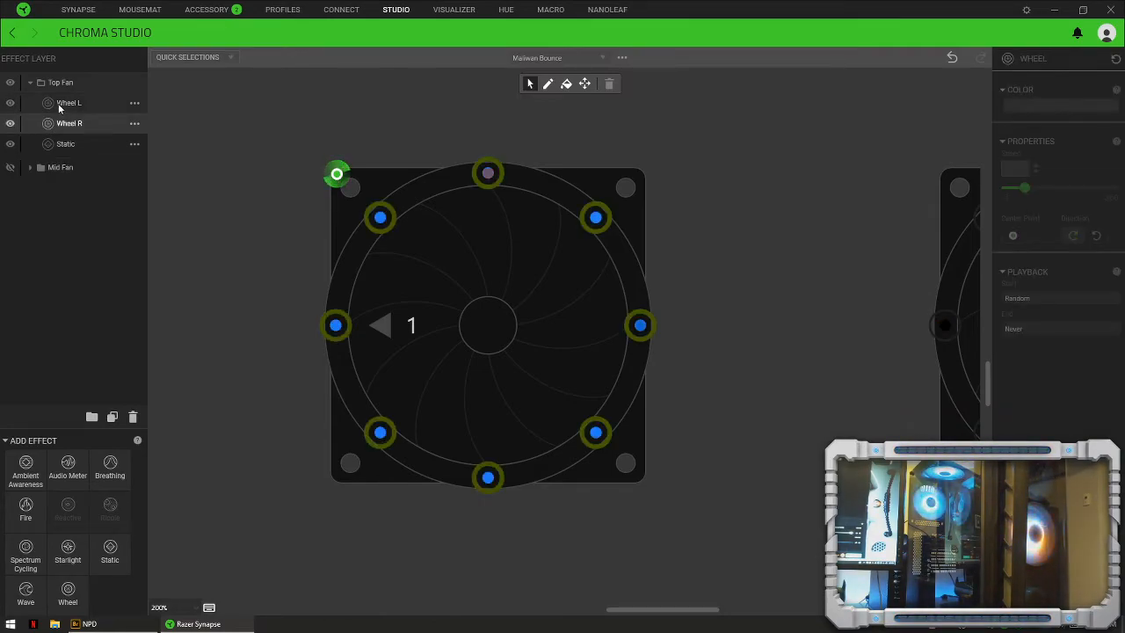
Step: Compare the Top Fan group's Wheel L color and speed settings on fan 2's LEDs with those on fan 1's LEDs
left_click(70, 104)
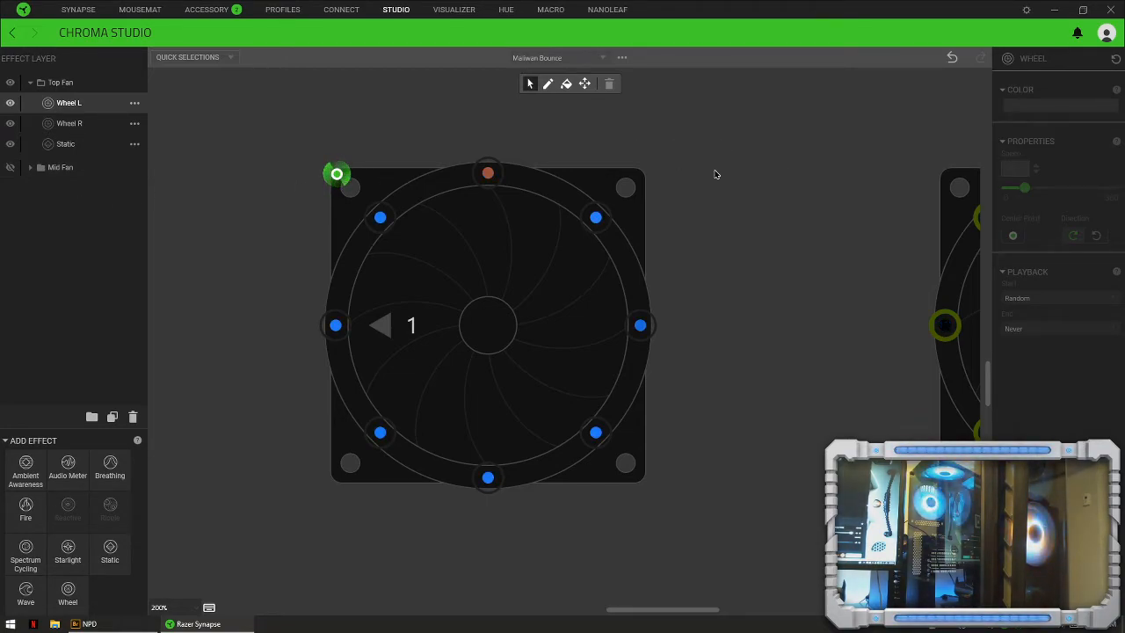
left_click_drag(794, 311, 467, 283)
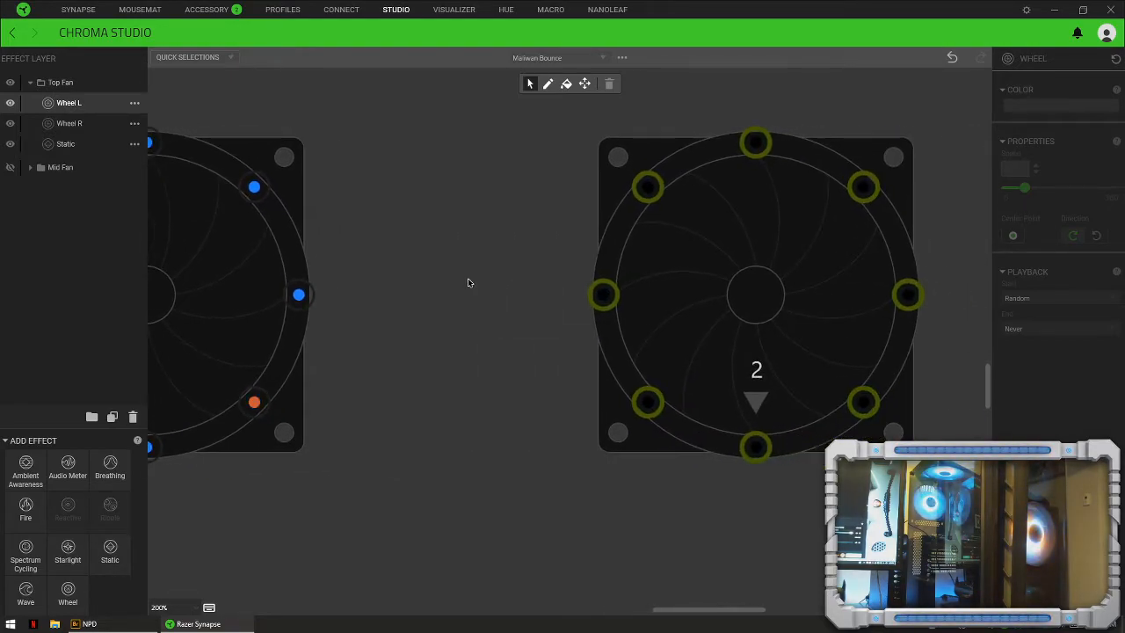
left_click_drag(949, 123, 556, 483)
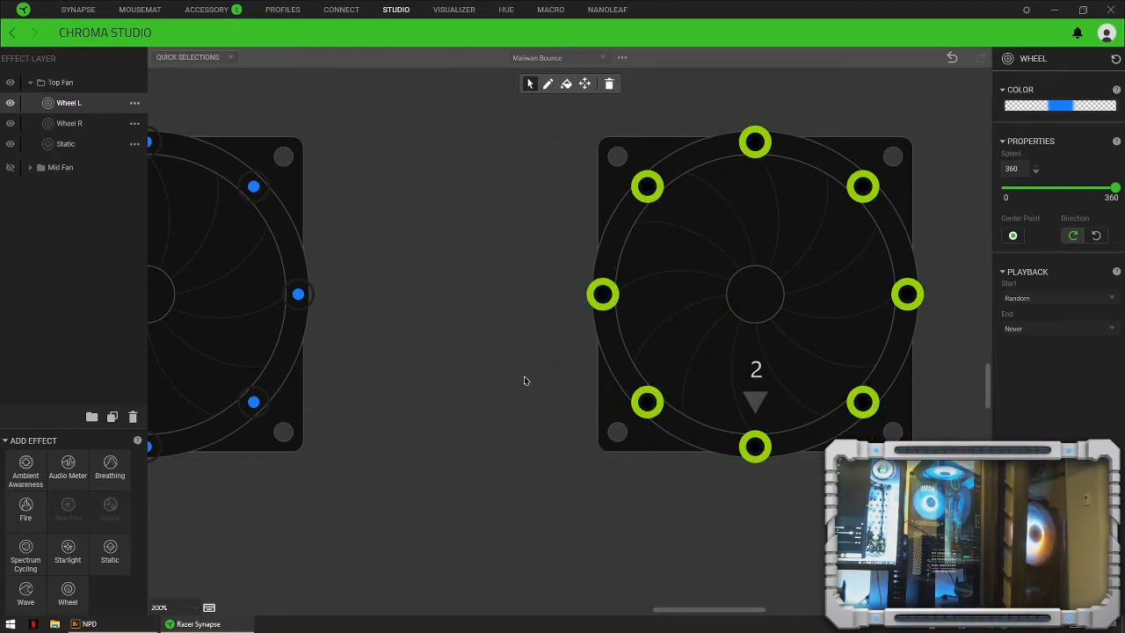
left_click_drag(443, 281, 829, 311)
left_click_drag(767, 119, 329, 504)
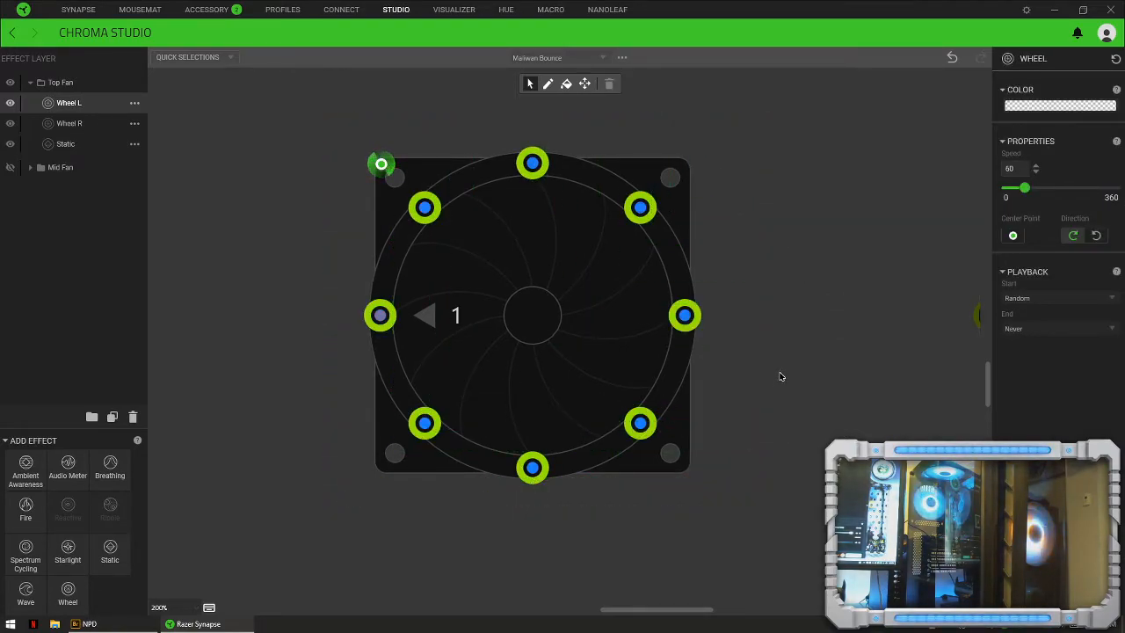
left_click_drag(831, 365, 484, 346)
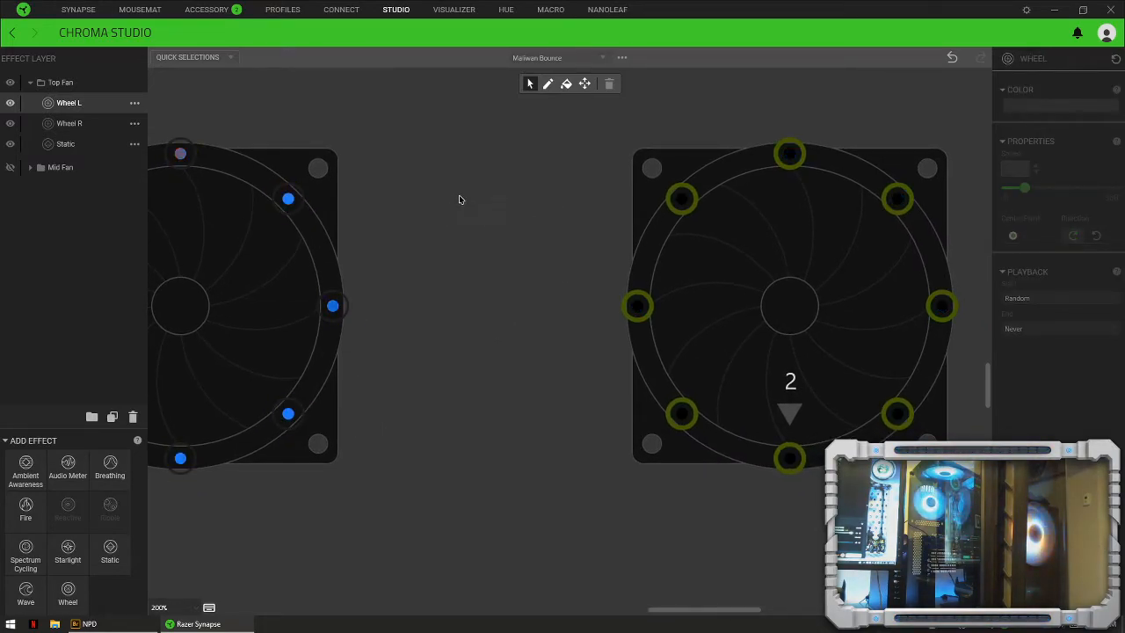
left_click(192, 57)
left_click(191, 169)
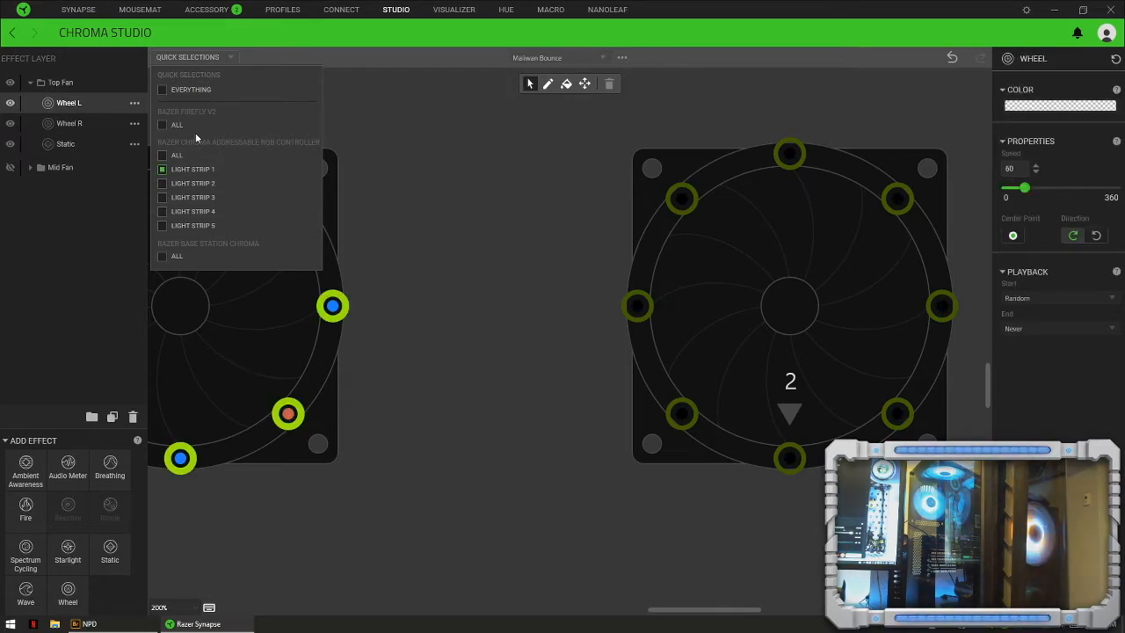
left_click(189, 58)
left_click(194, 57)
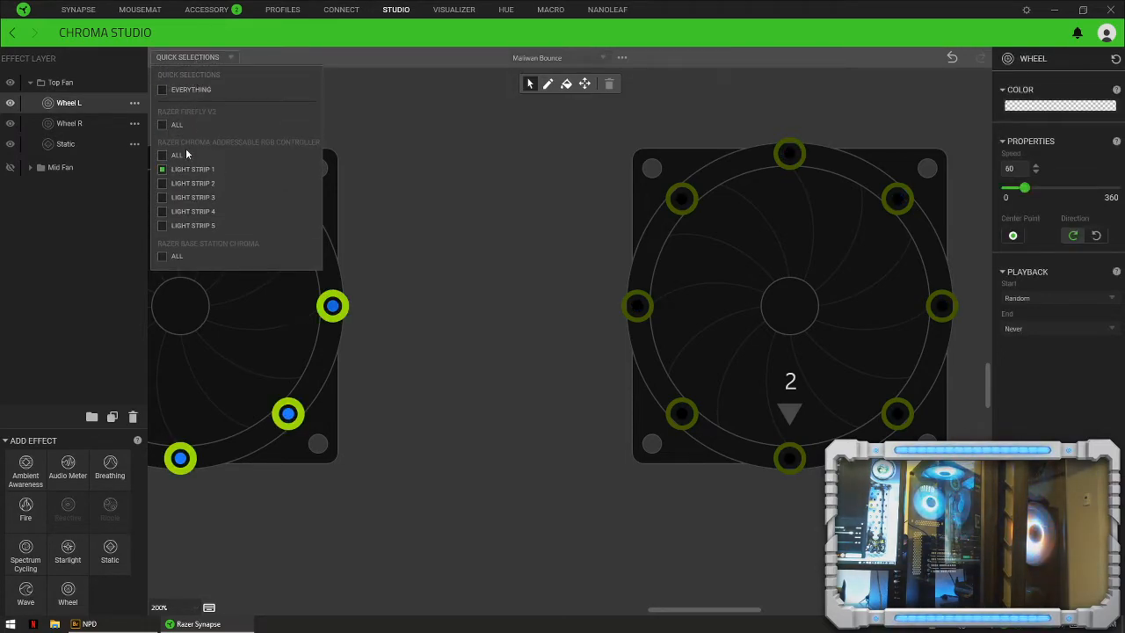
left_click(185, 183)
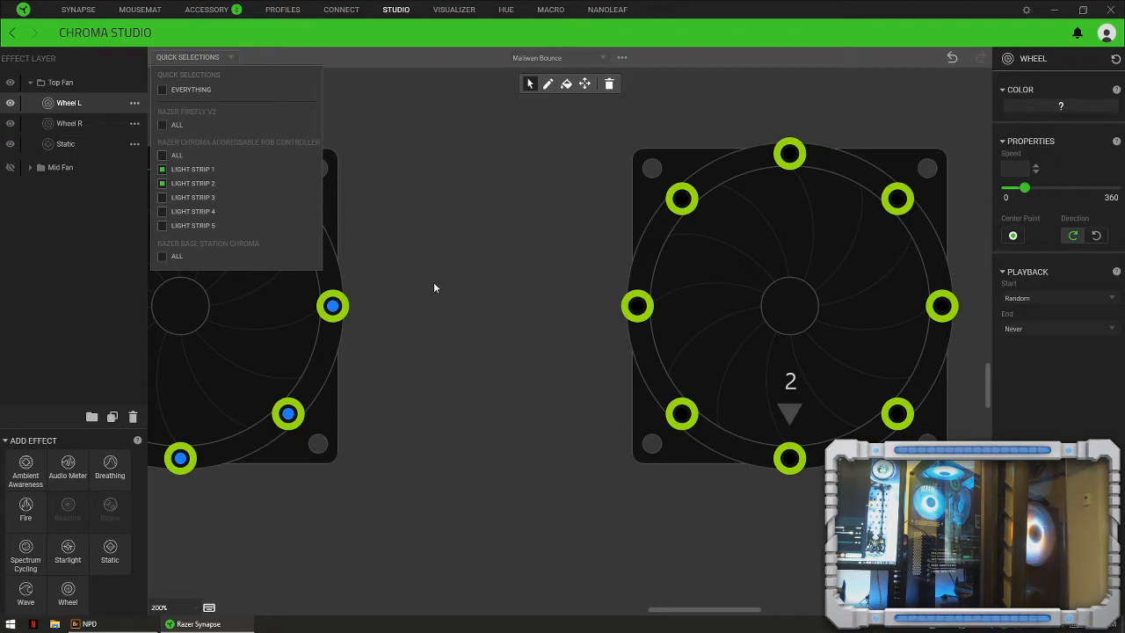
left_click(69, 298)
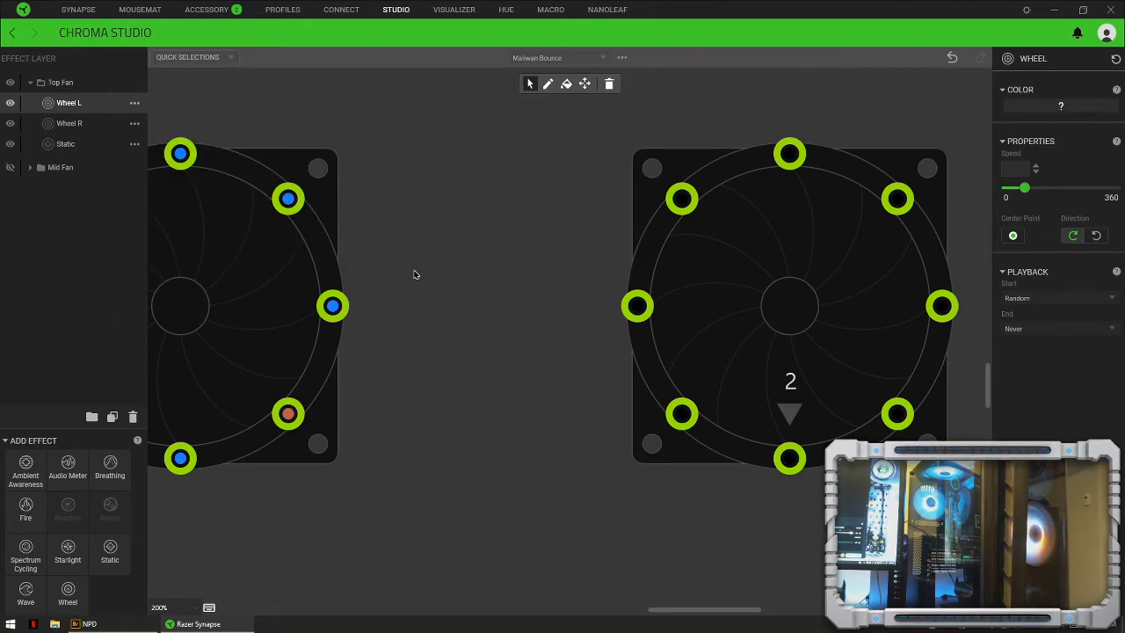
left_click_drag(395, 291, 430, 283)
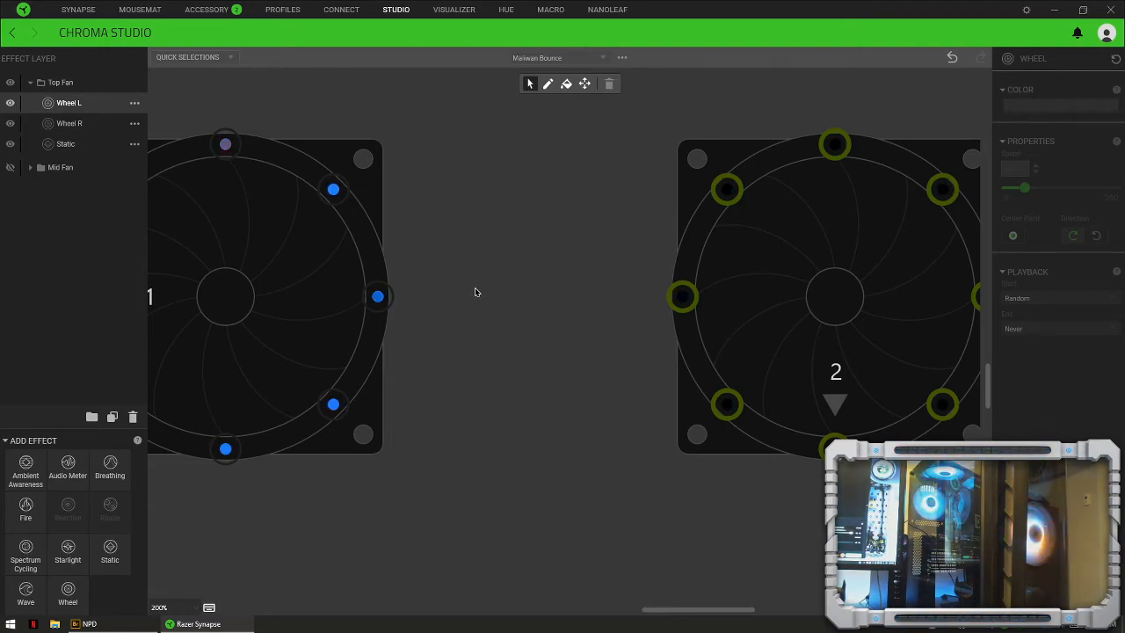
Step: Apply the transparent-and-blue pattern to the Top Fan group's Wheel L effect on fans 1 and 2, and remove the effect from fan 2's LEDs
scroll(475, 291, "down", 3)
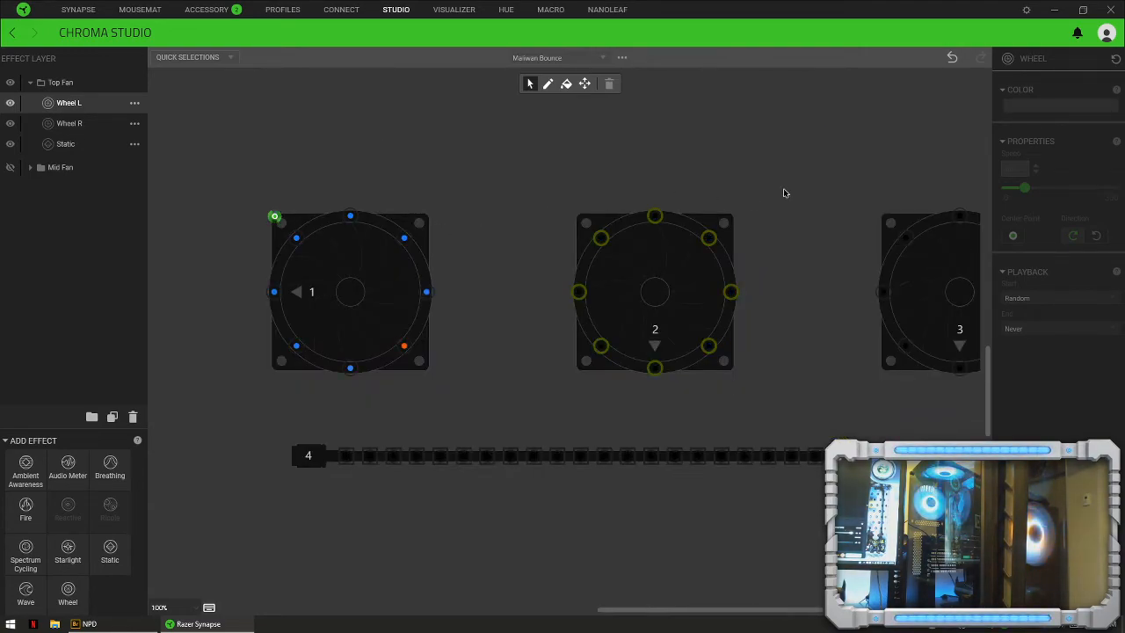
left_click_drag(781, 189, 226, 382)
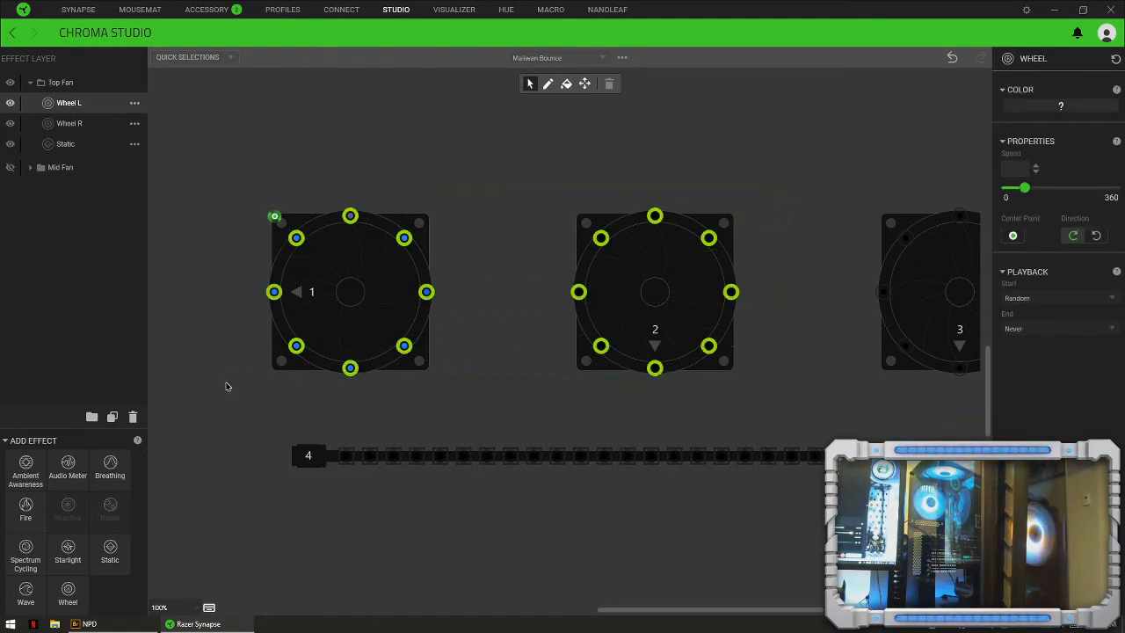
left_click(1061, 105)
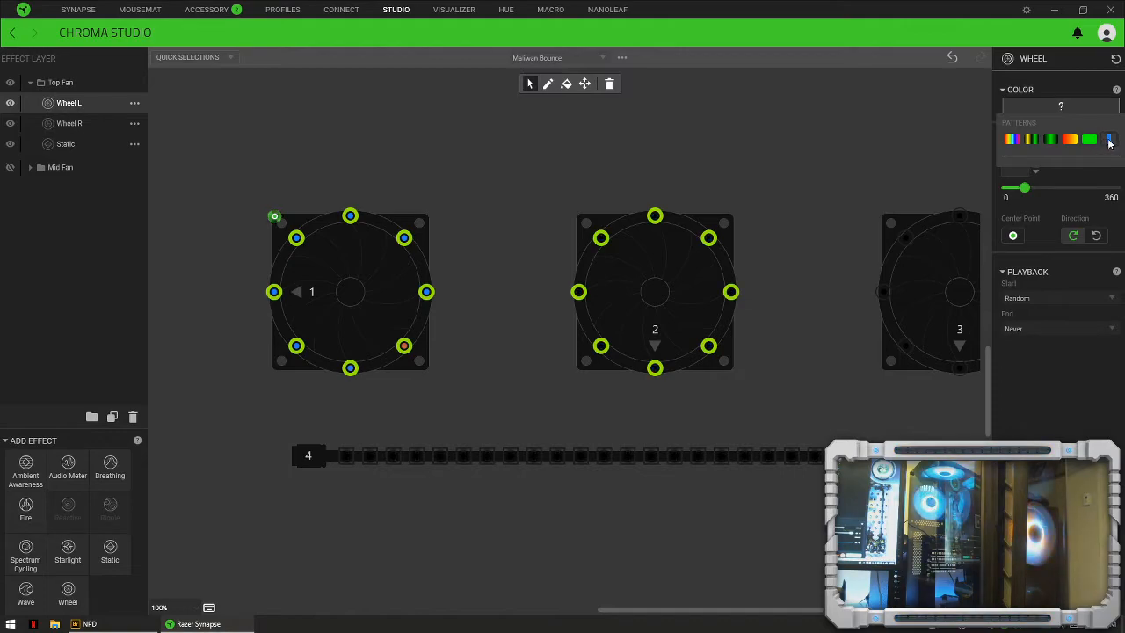
left_click(1110, 140)
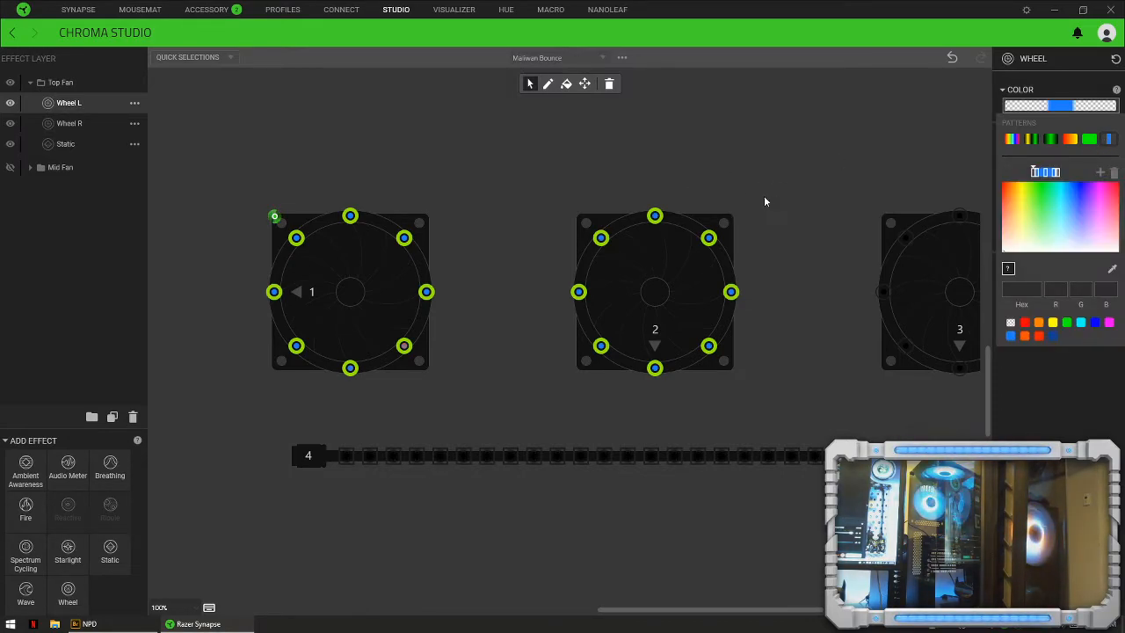
left_click_drag(753, 201, 562, 394)
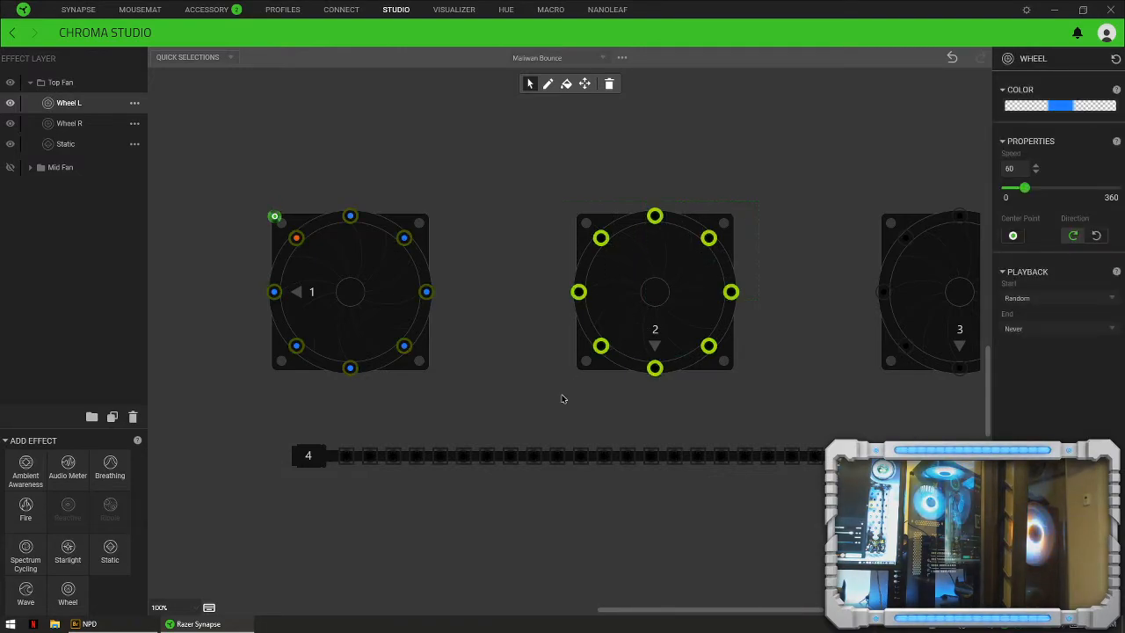
left_click(609, 84)
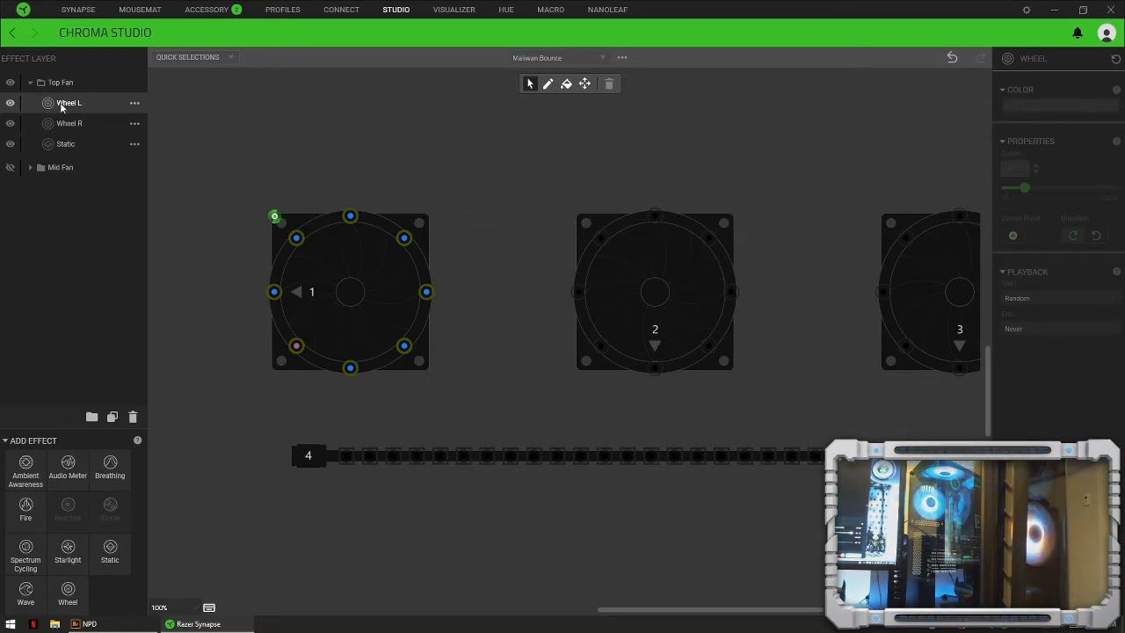
Step: For the Top Fan group's Wheel L effect, recolor the pattern's three blue stops to orange FF5000 on all of fan 1's LEDs
left_click(392, 313)
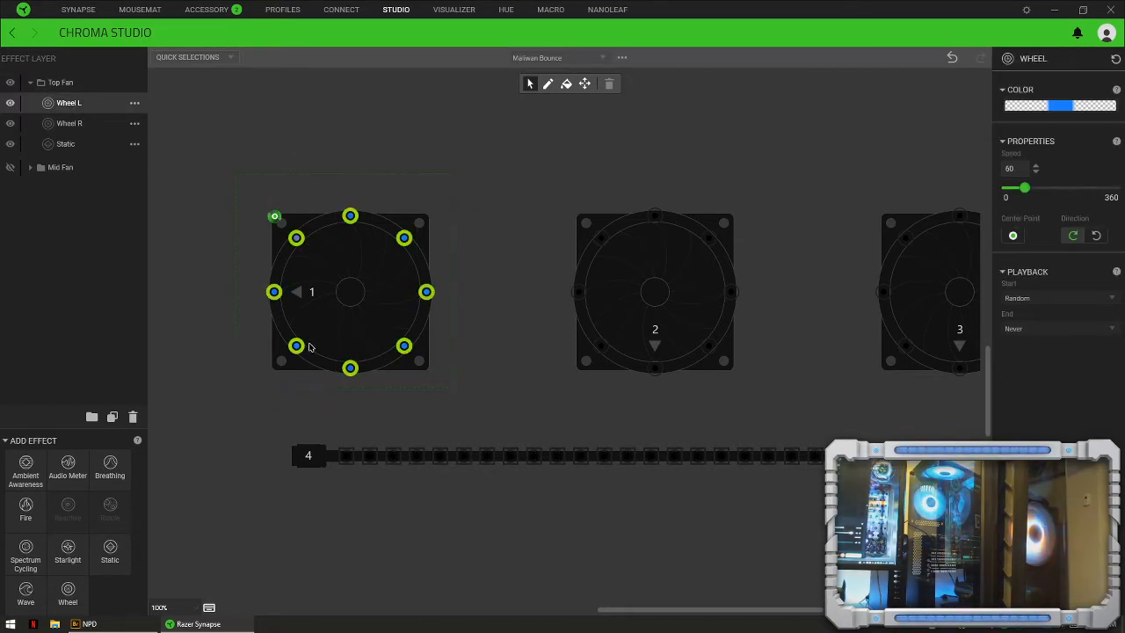
left_click(1060, 106)
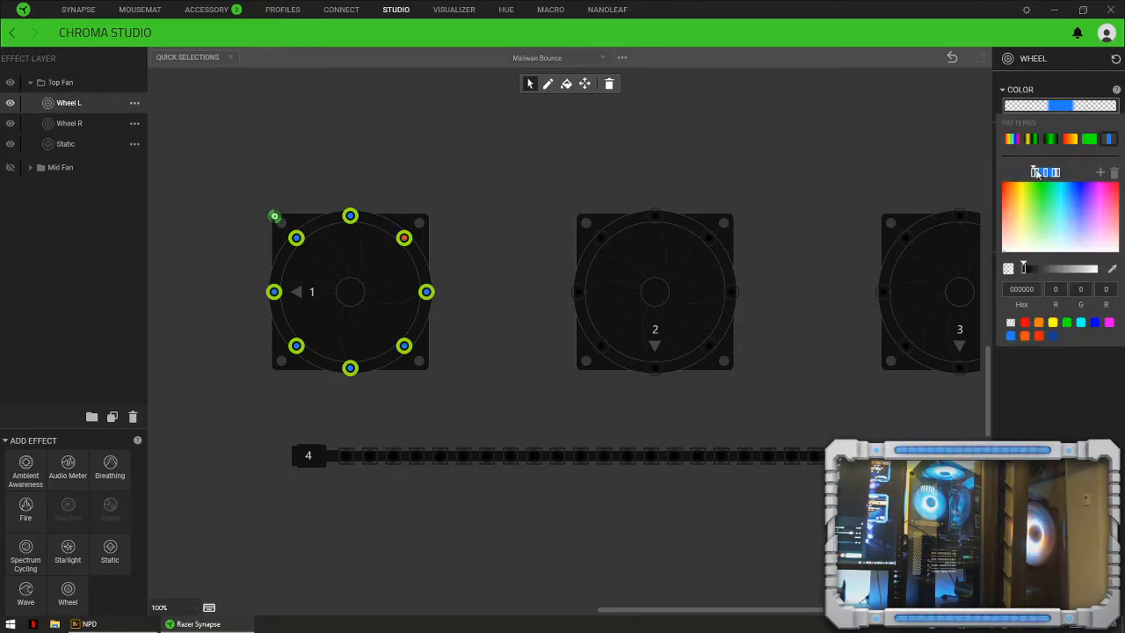
left_click(1038, 173)
left_click(1025, 336)
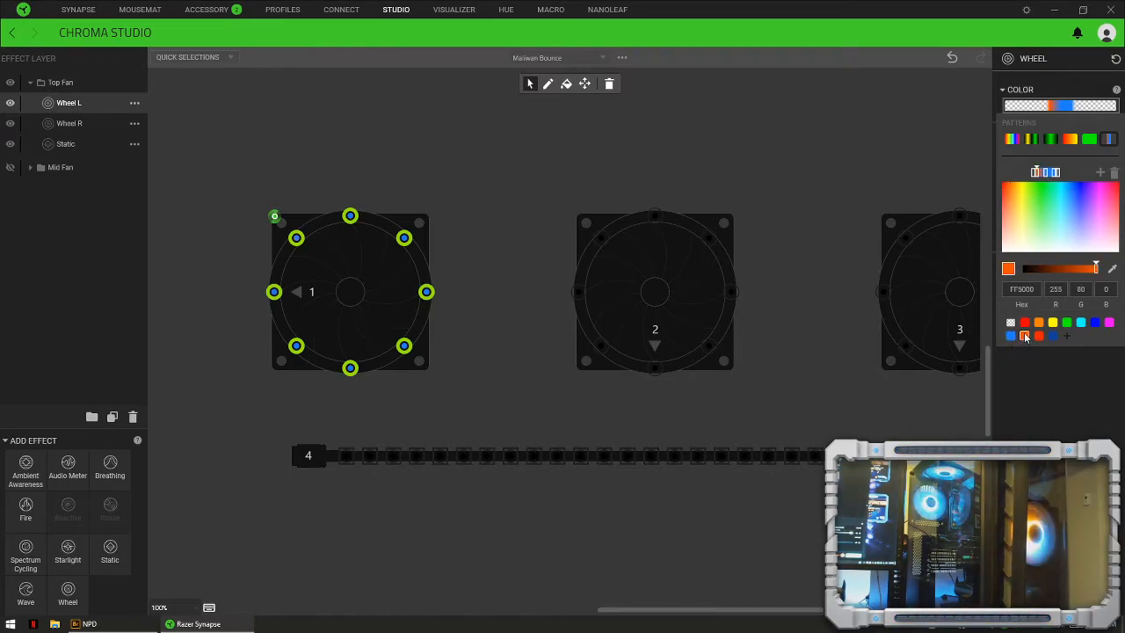
left_click(1025, 336)
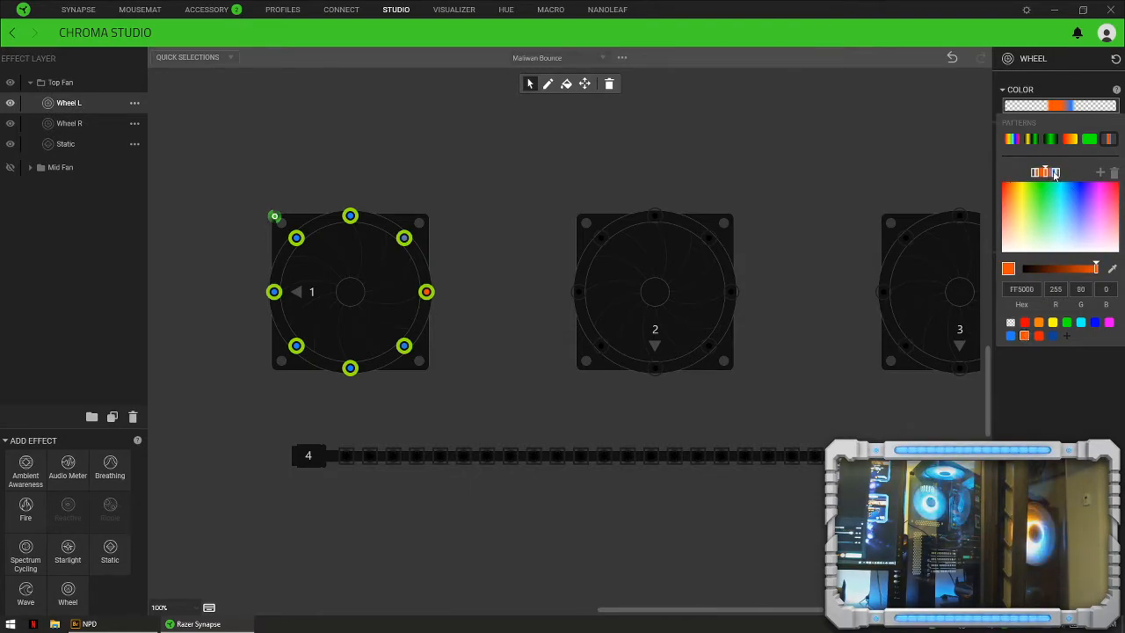
left_click(1011, 336)
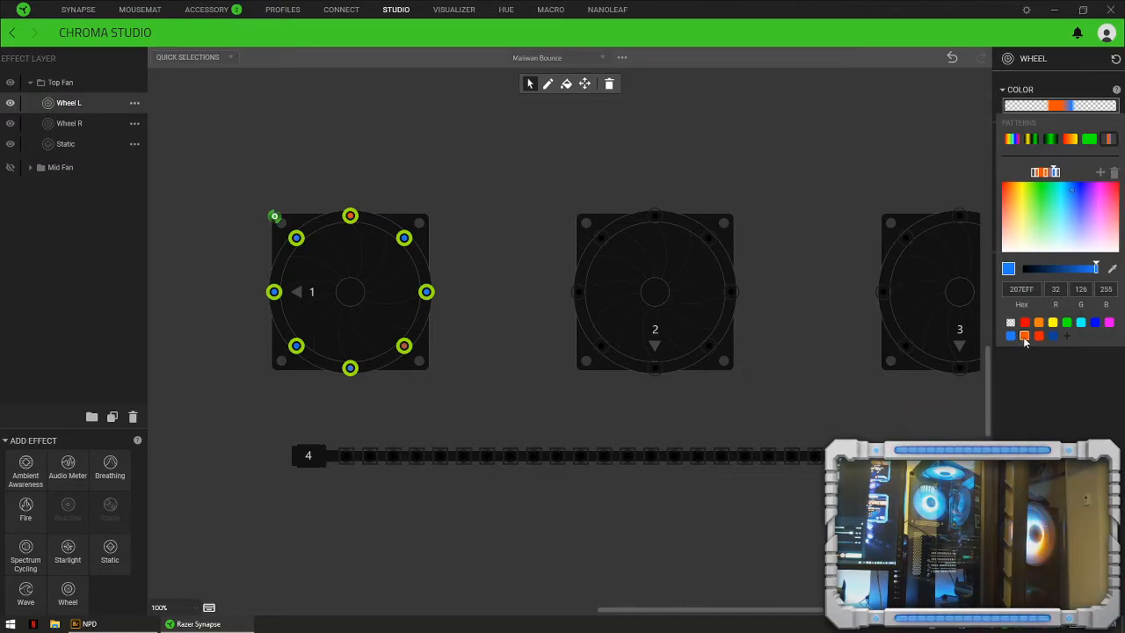
left_click(1024, 323)
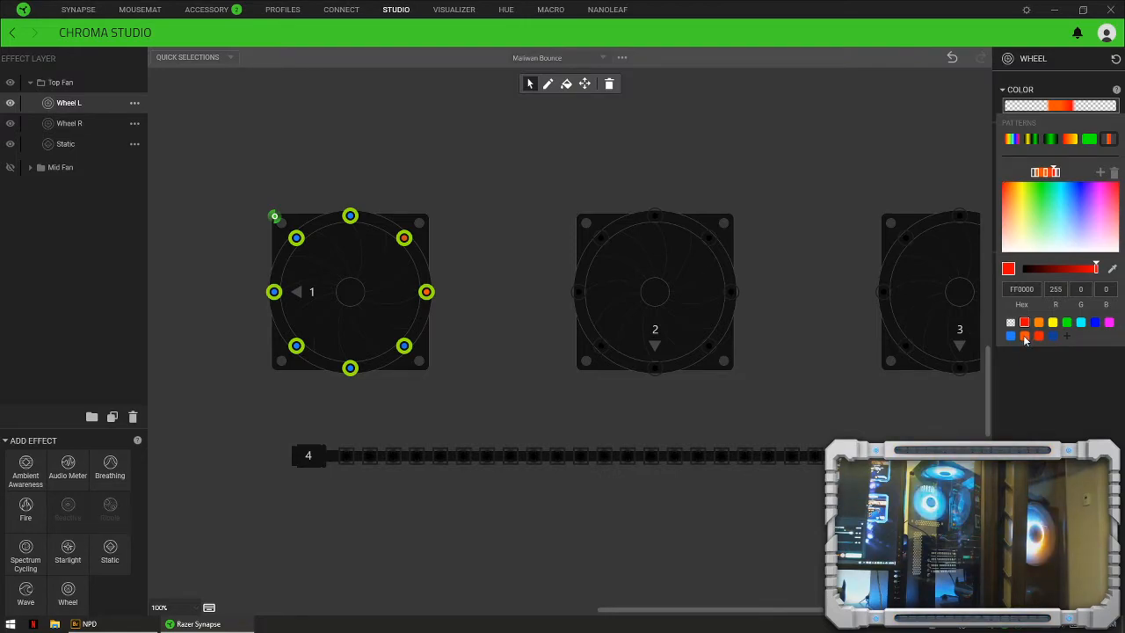
left_click(1025, 337)
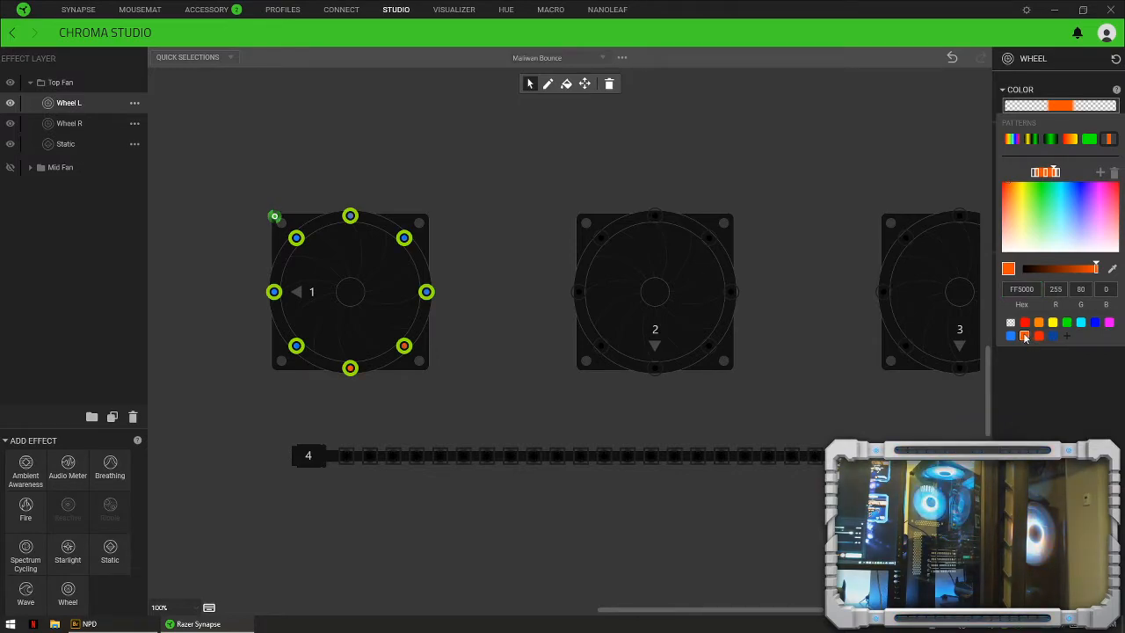
left_click(30, 211)
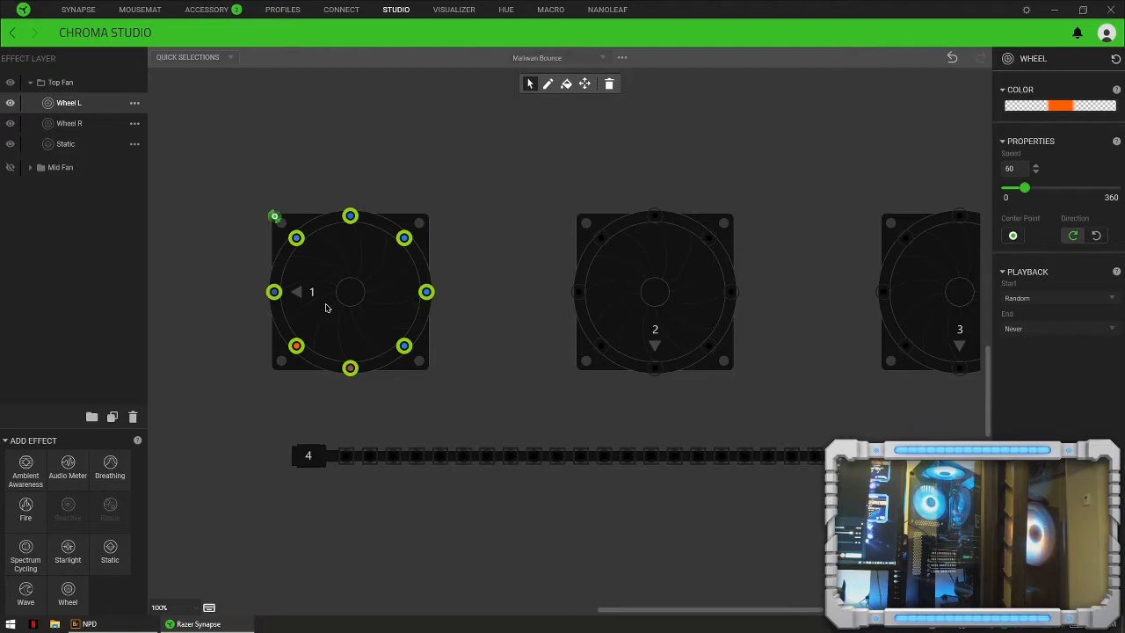
Step: For the Top Fan group's Wheel R effect, recolor the pattern's remaining blue stops to orange FF5000 on all of fan 1's LEDs
left_click(72, 124)
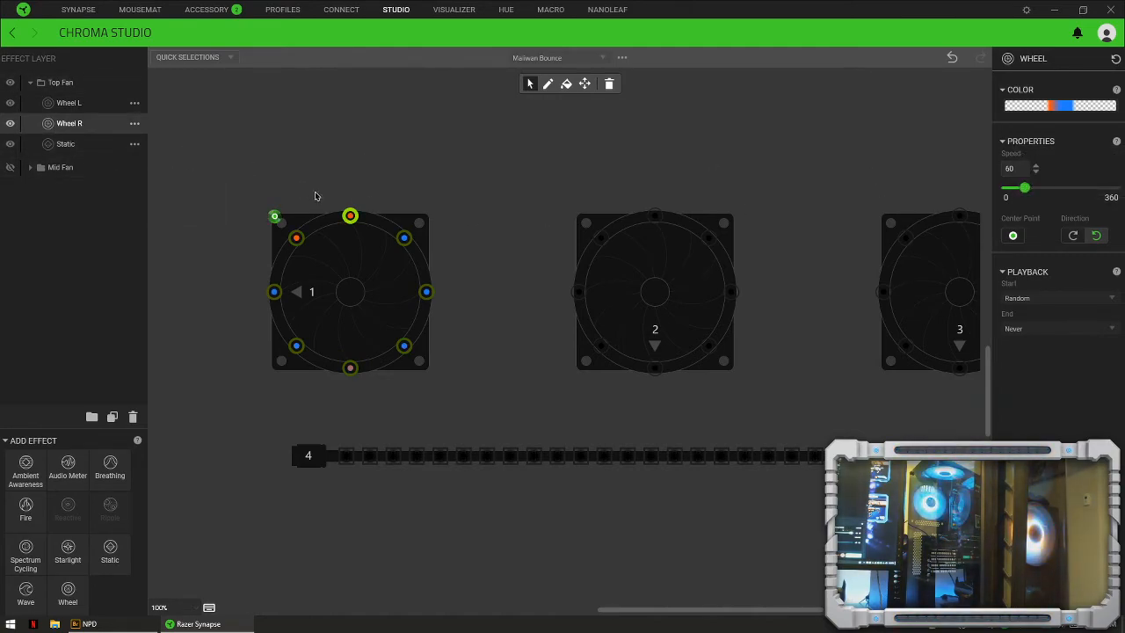
left_click_drag(435, 206, 243, 395)
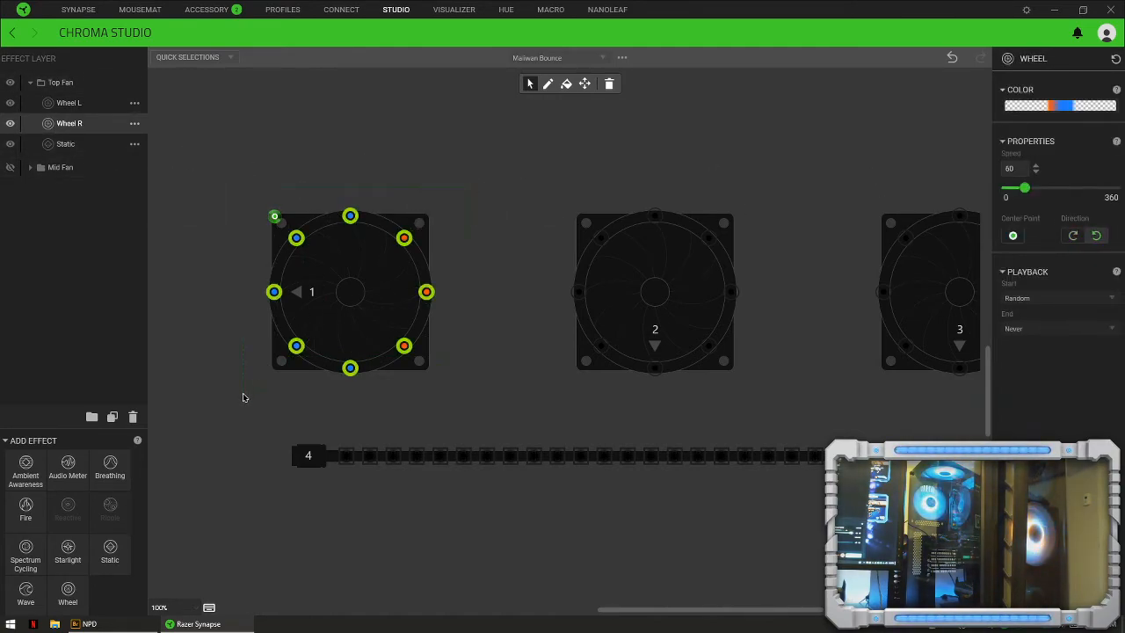
left_click(1044, 109)
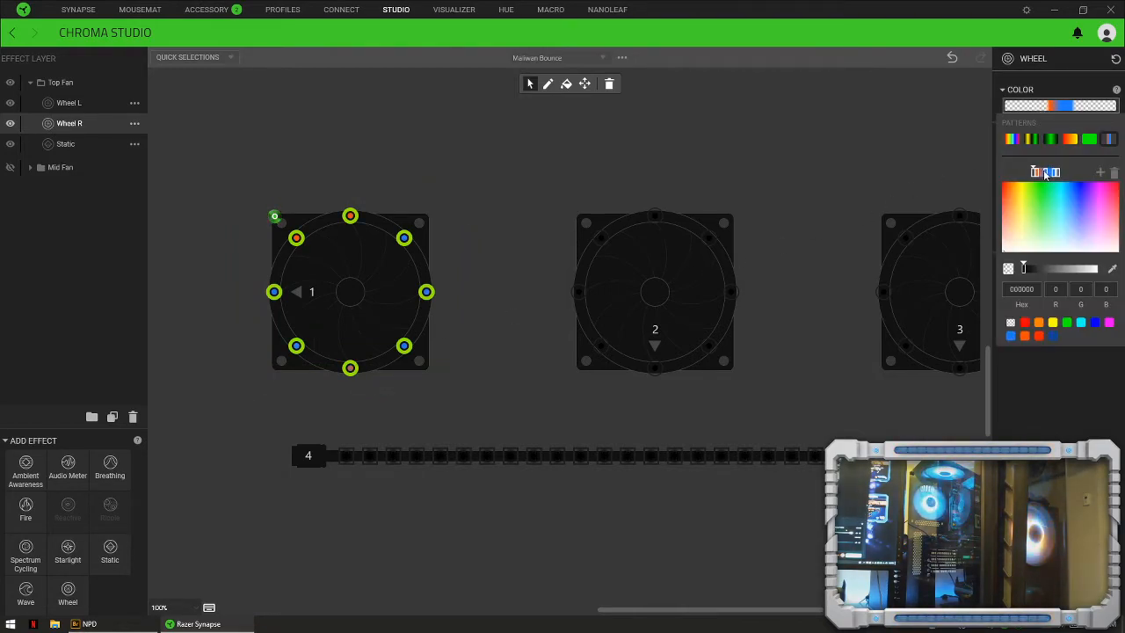
left_click(1046, 173)
left_click(1025, 336)
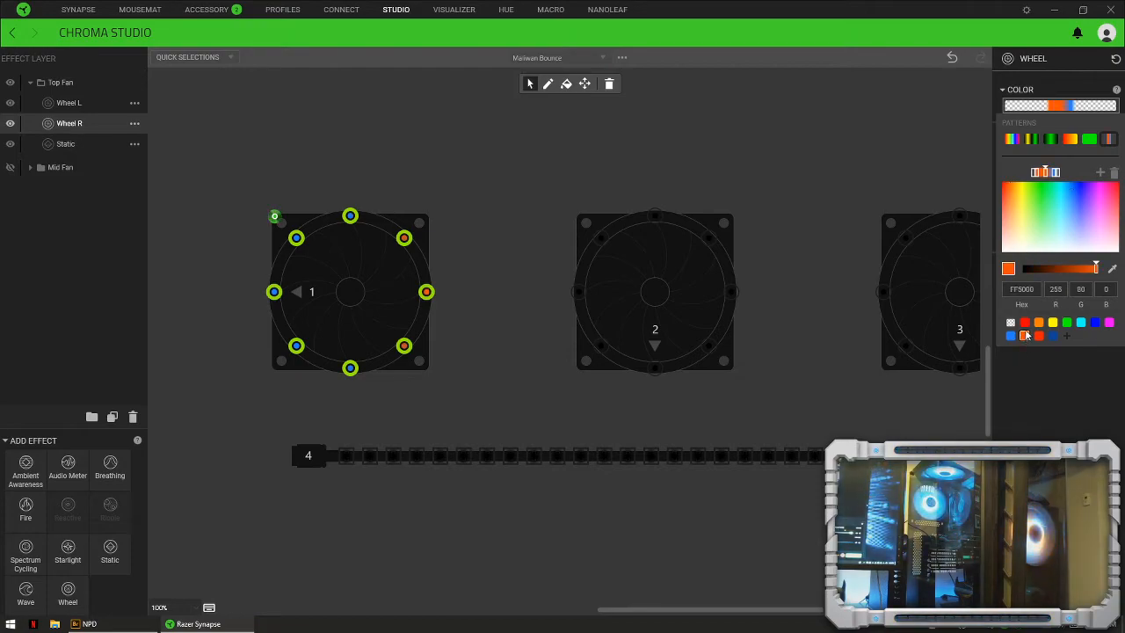
left_click(1055, 173)
left_click(1024, 335)
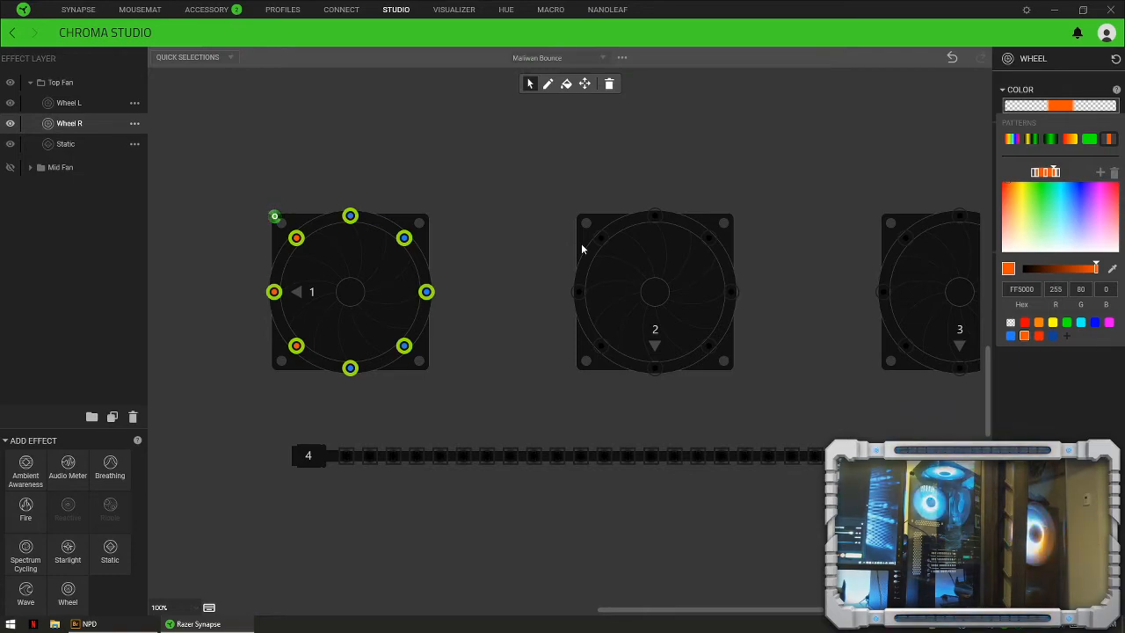
Step: Check the Top Fan group's Wheel L color pattern and settings on fan 1's uppermost LED
left_click(73, 104)
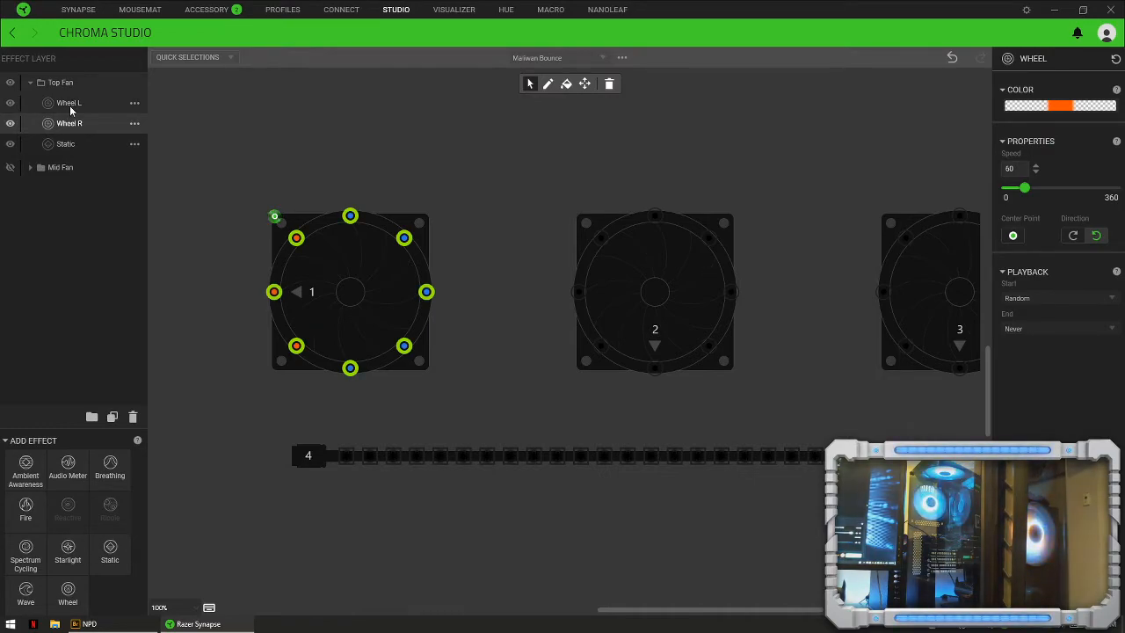
left_click(73, 105)
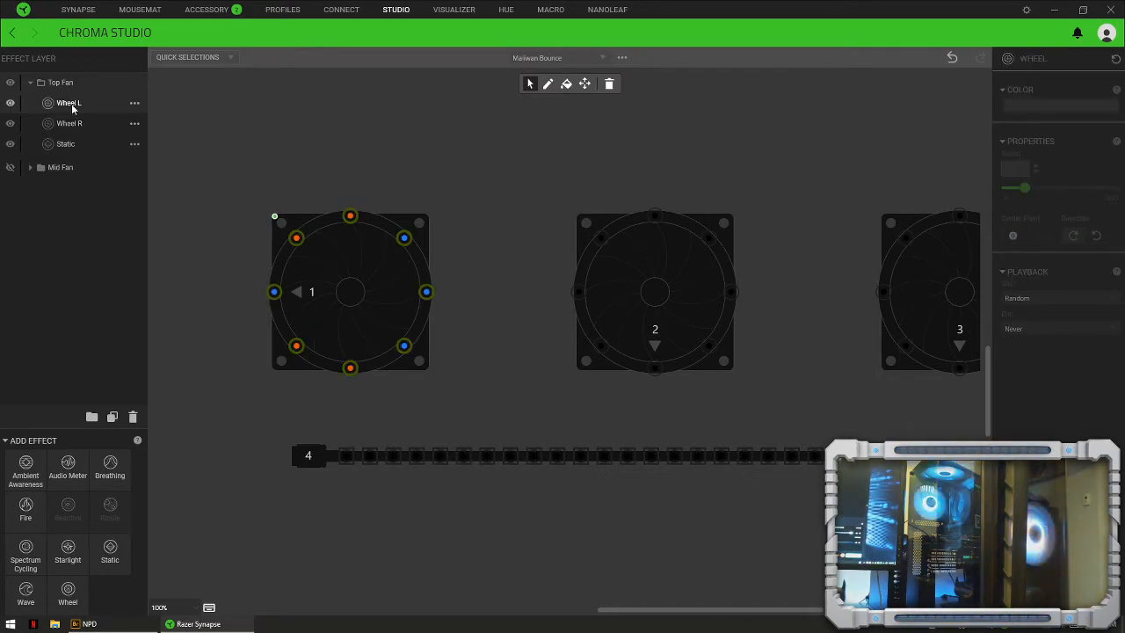
left_click(351, 217)
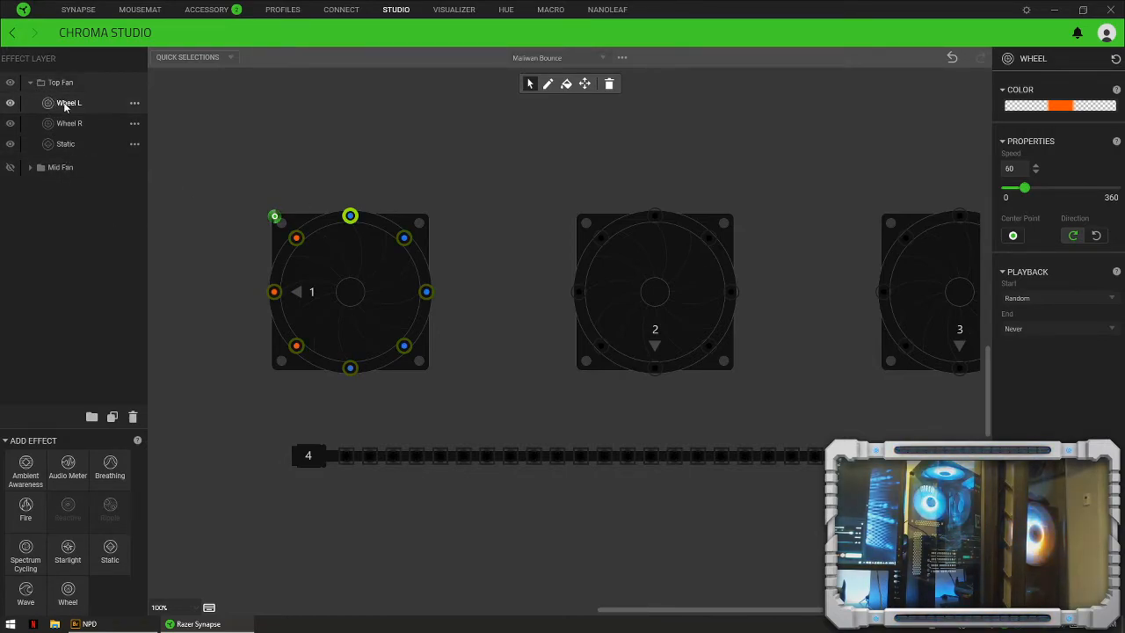
Step: Duplicate the Top Fan group under the name Bottom Fan and place the copy below the Mid Fan group
left_click(31, 84)
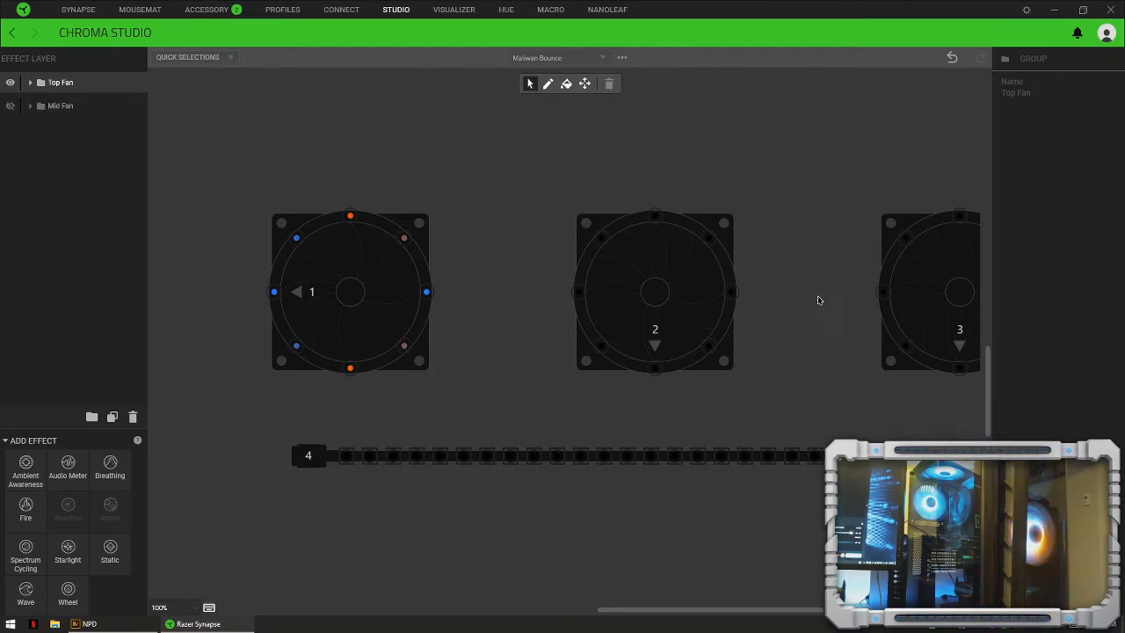
left_click_drag(811, 299, 452, 317)
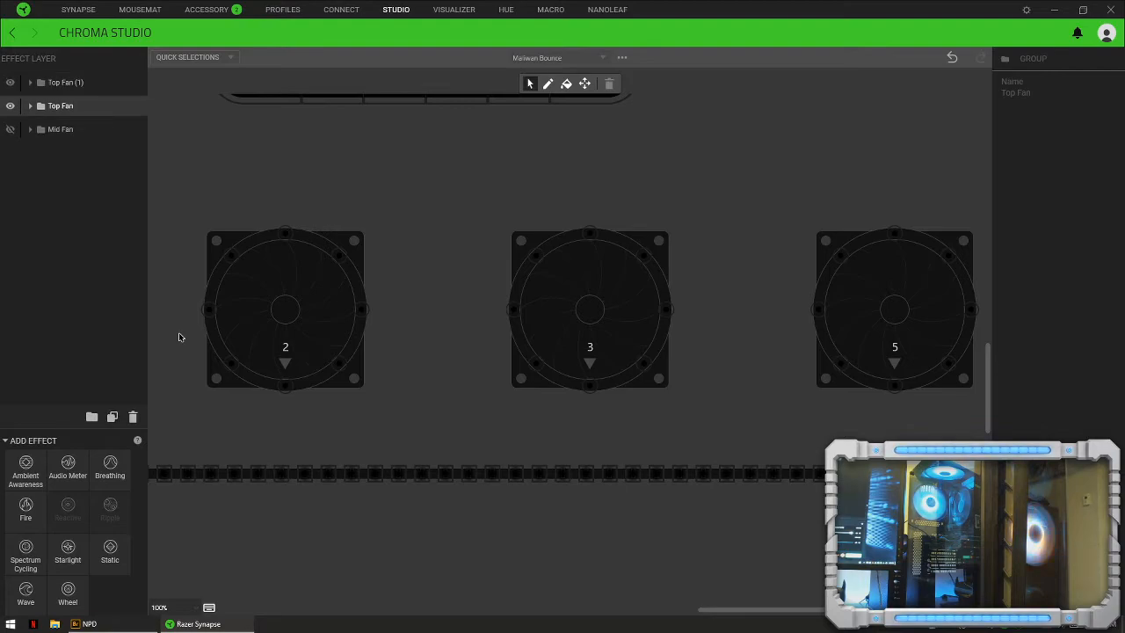
left_click(72, 85)
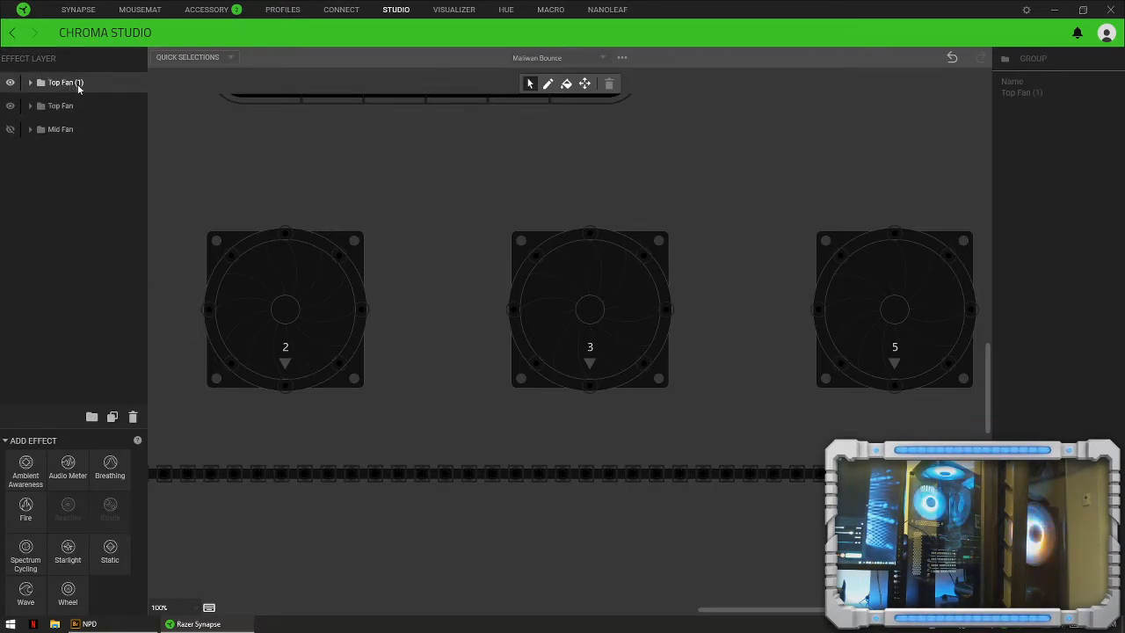
double_click(79, 84)
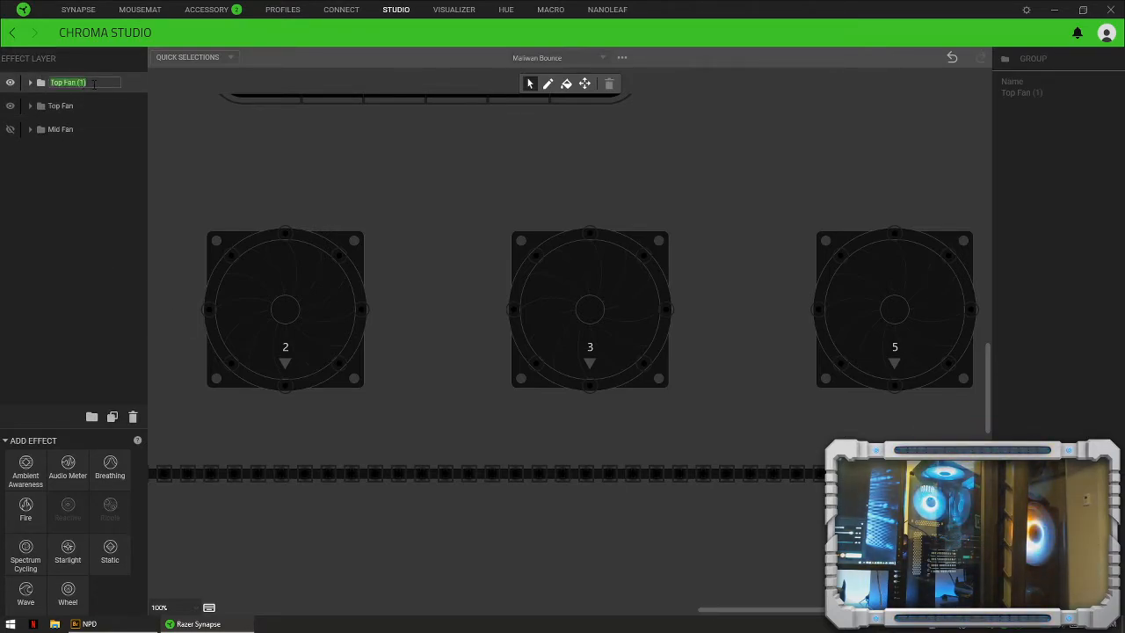
type("Bottom Fan")
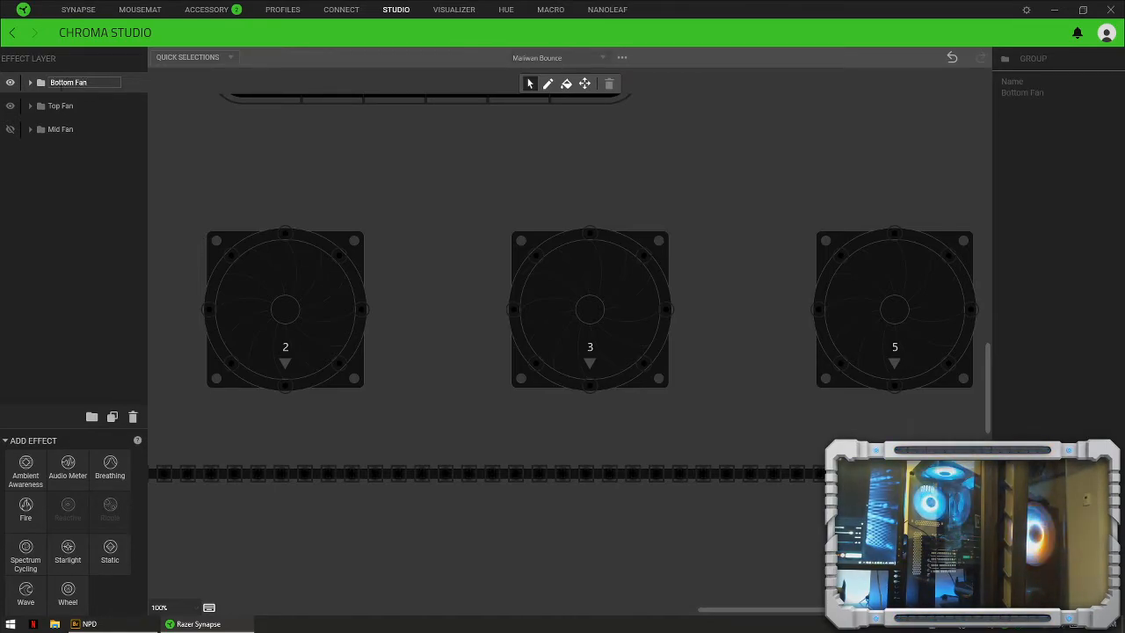
key("Return")
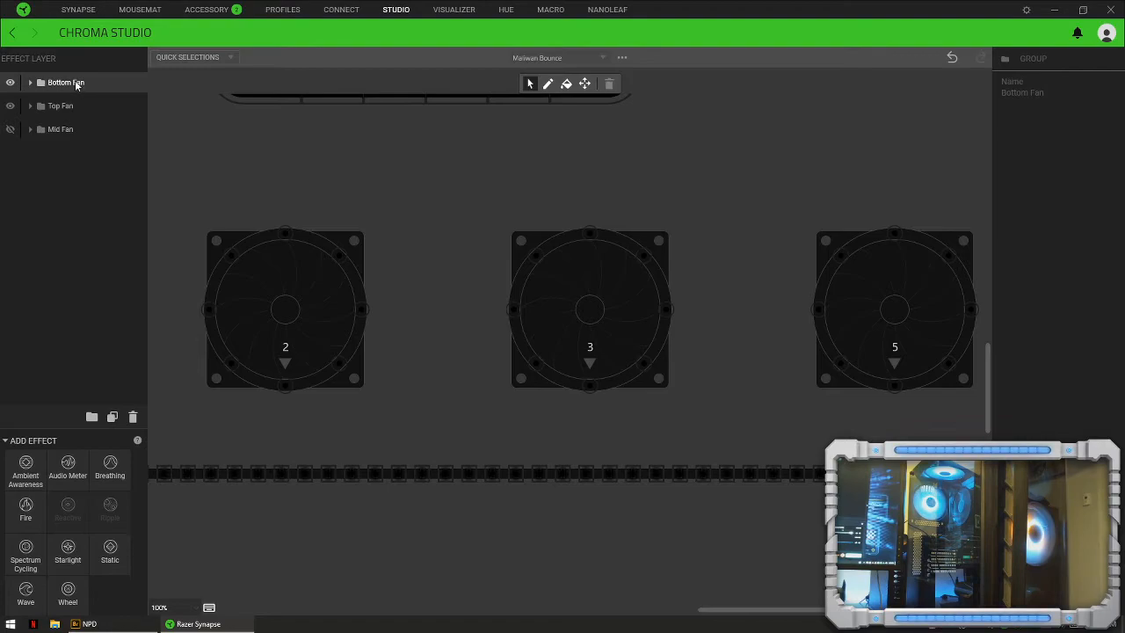
left_click_drag(75, 81, 72, 178)
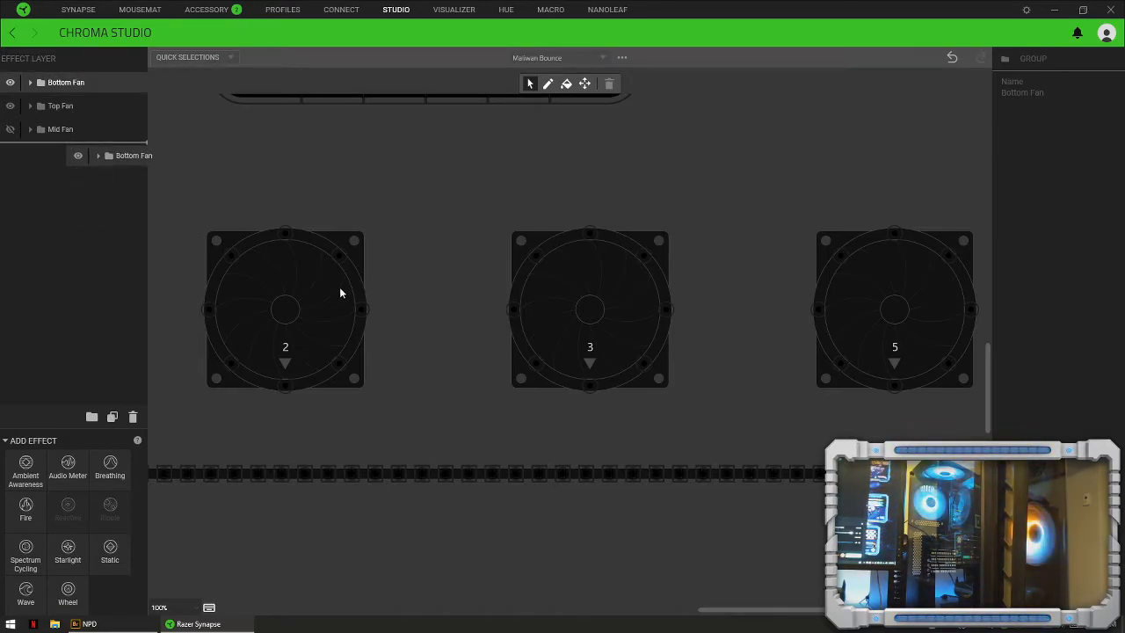
left_click_drag(341, 292, 342, 291)
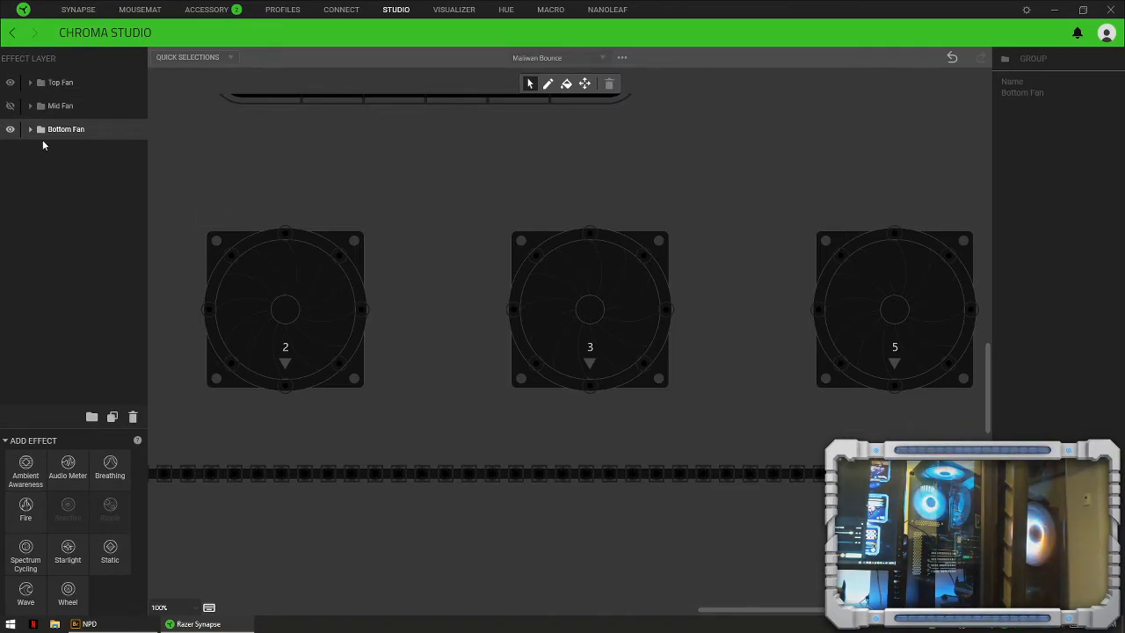
Step: Remove the Bottom Fan group's Static effect from all of fan 1's LEDs
left_click(30, 130)
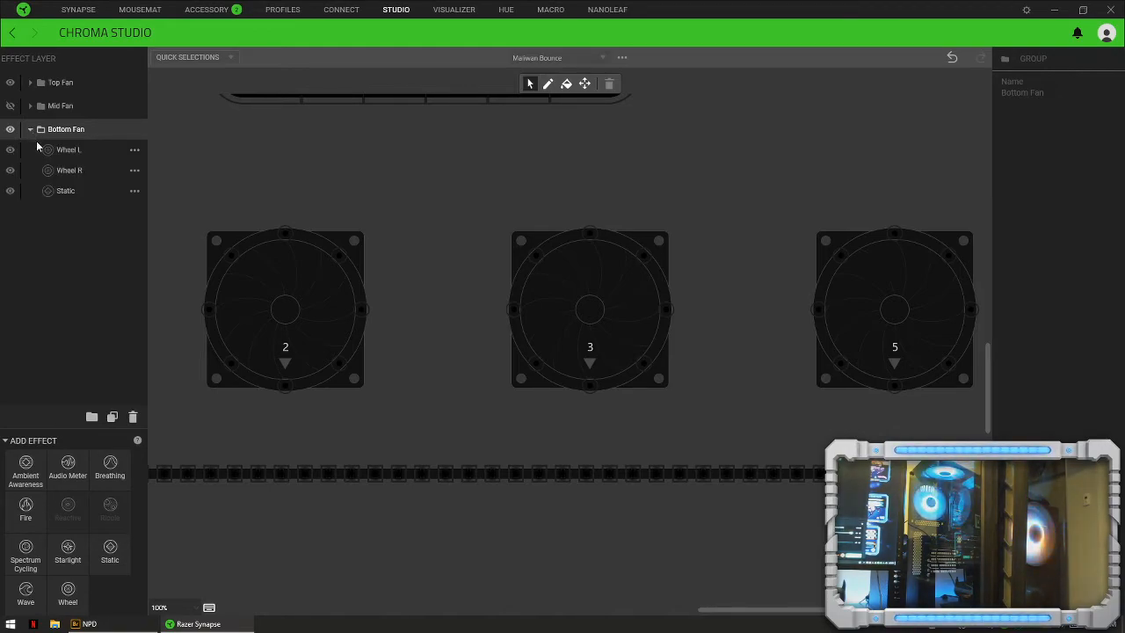
left_click(63, 188)
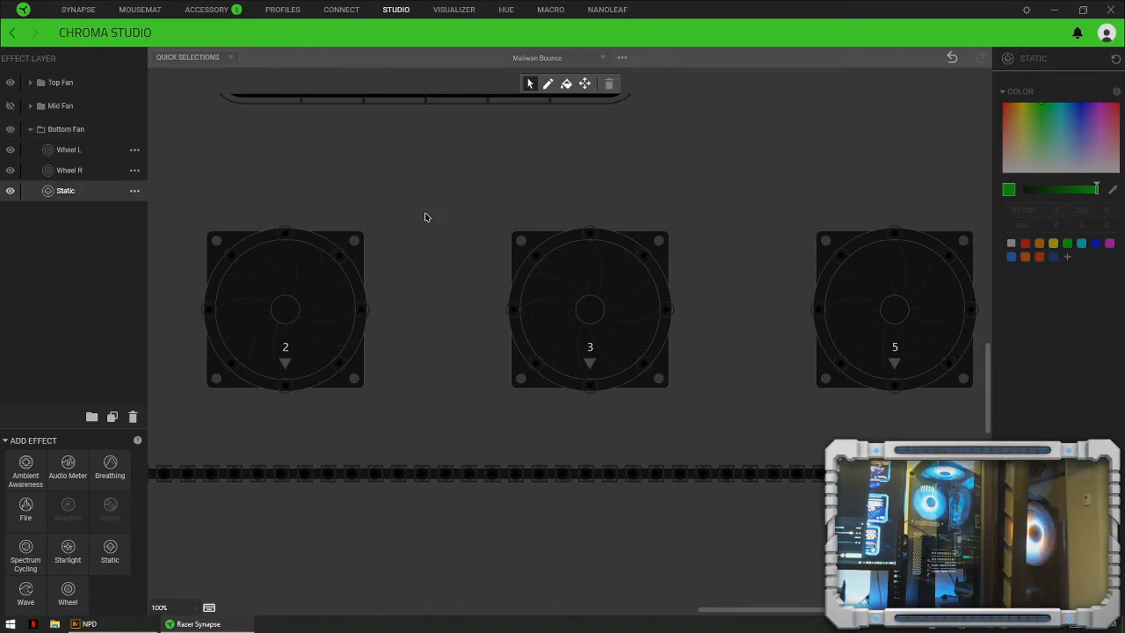
left_click_drag(409, 241, 866, 223)
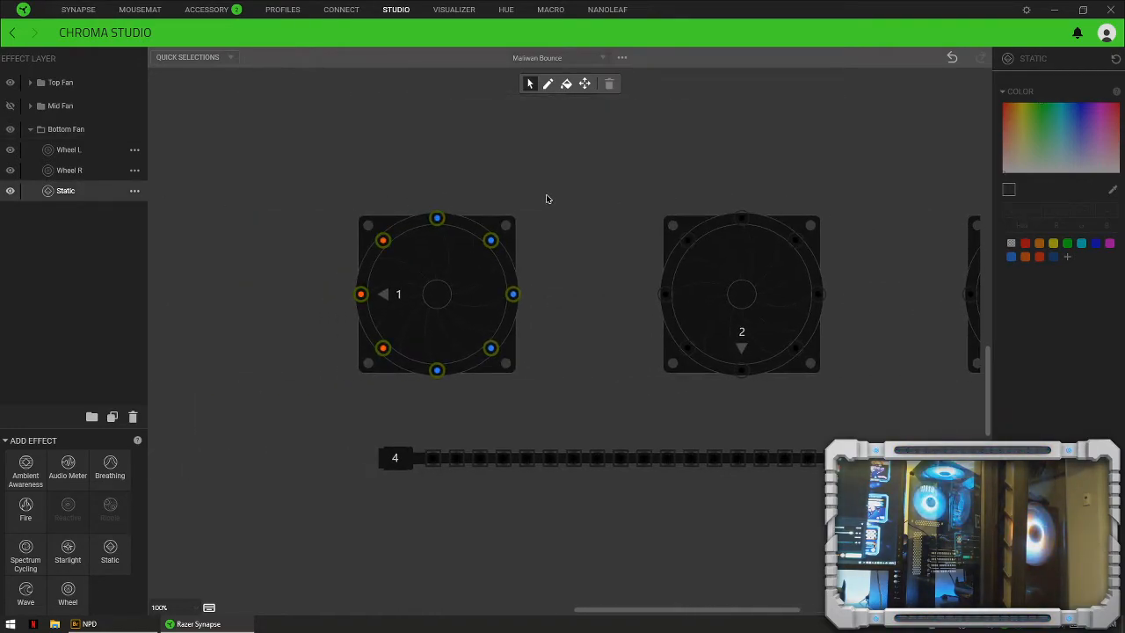
left_click_drag(834, 325, 748, 314)
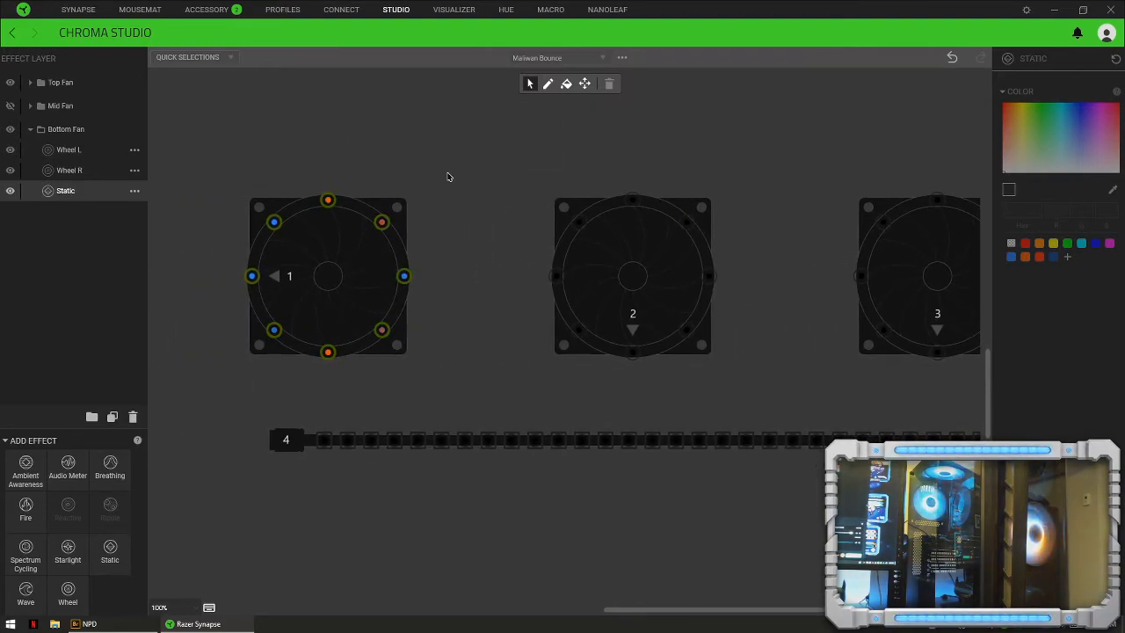
left_click_drag(444, 182, 202, 377)
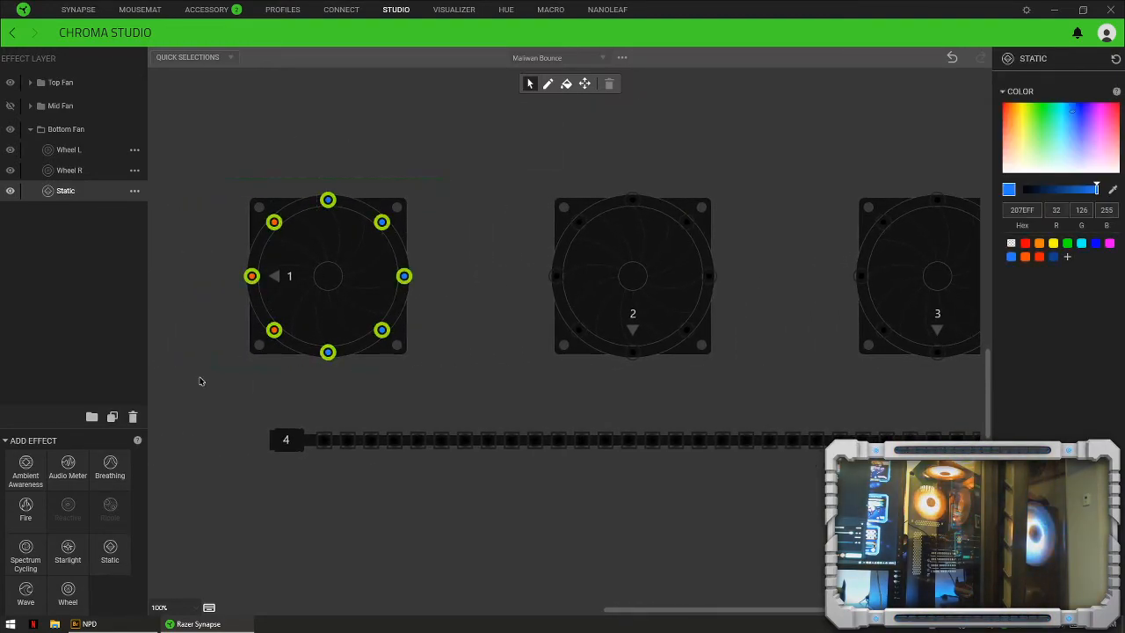
left_click(610, 86)
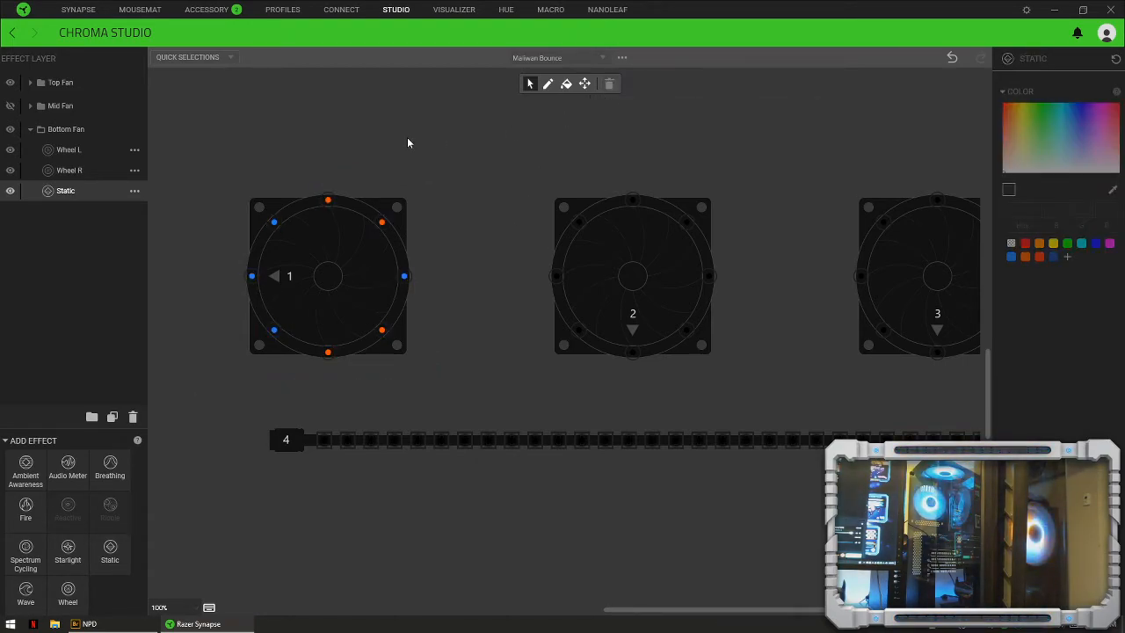
Step: Apply the Bottom Fan group's Static effect in blue 207EFF to all of fan 3's LEDs
left_click_drag(801, 256, 505, 262)
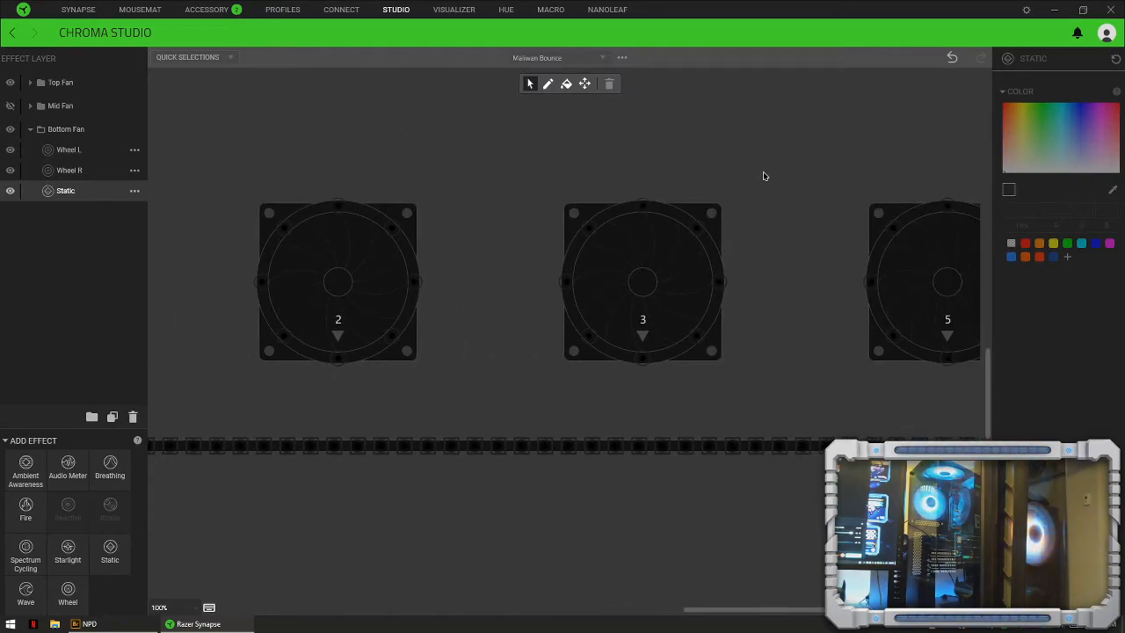
left_click_drag(688, 264, 564, 394)
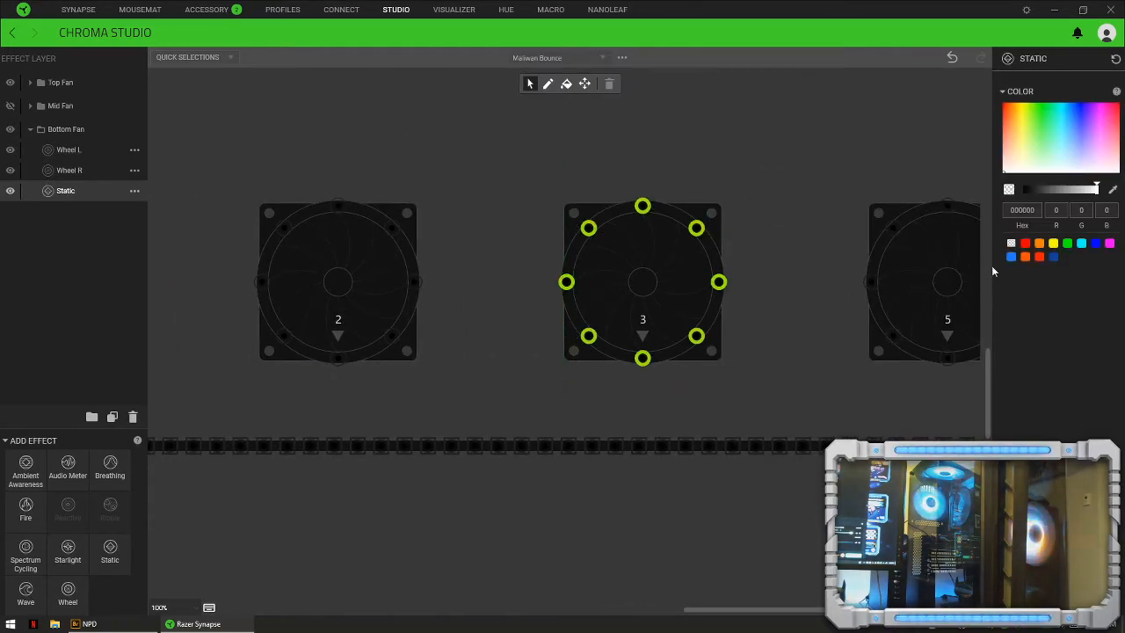
left_click(1011, 257)
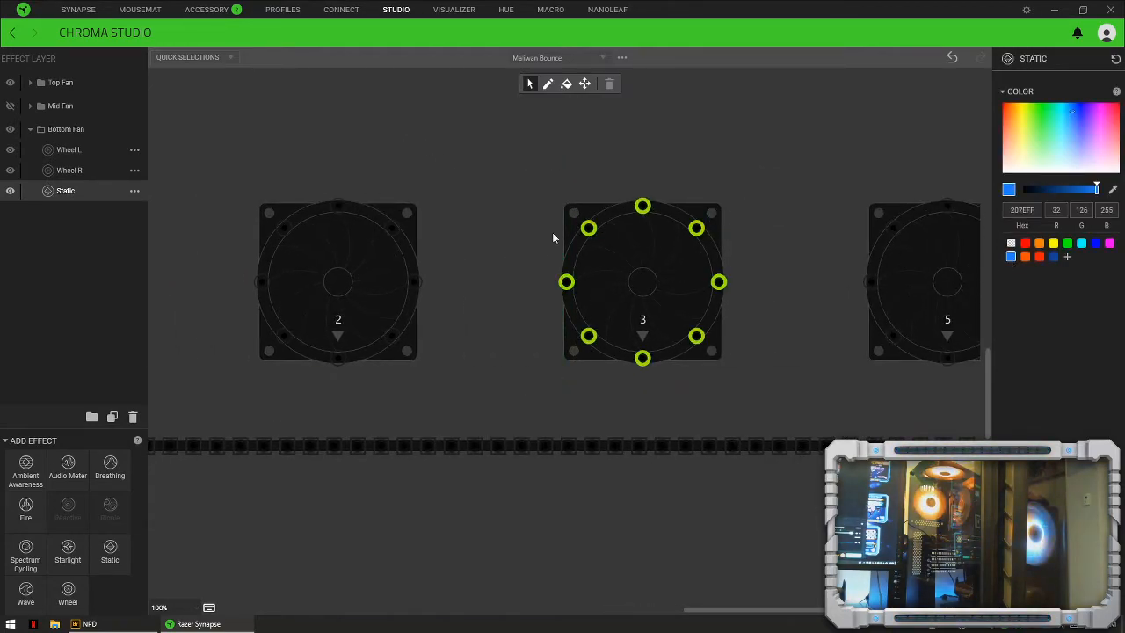
Step: Apply the transparent-and-orange pattern to the Bottom Fan group's Wheel R effect on light strips 1 and 3, and remove the effect from fan 1
left_click(68, 171)
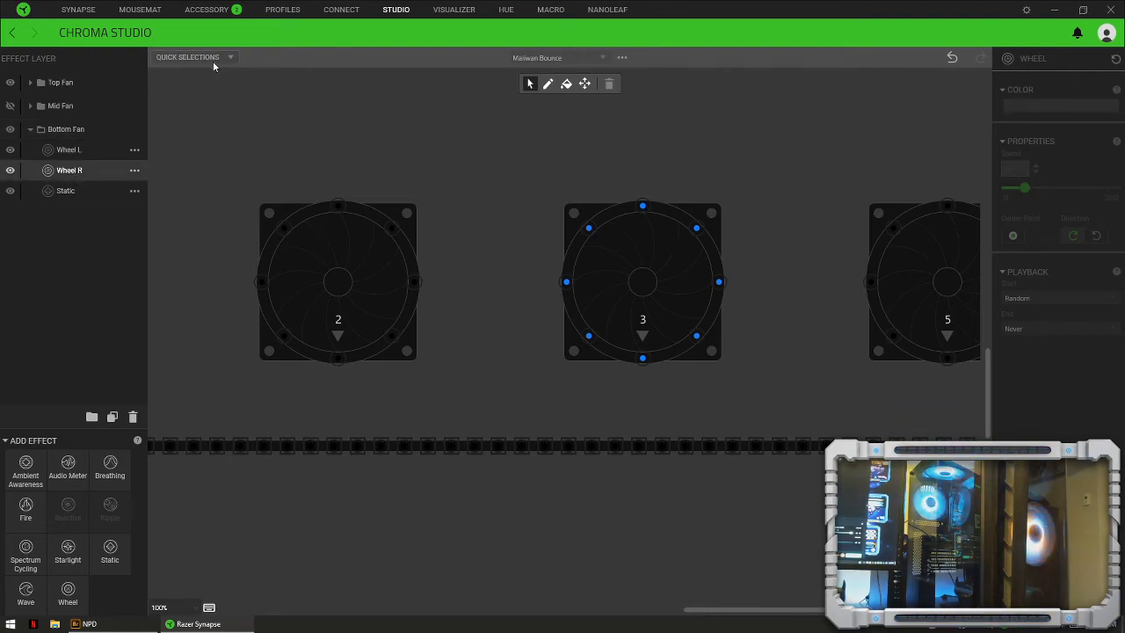
left_click_drag(475, 313, 718, 312)
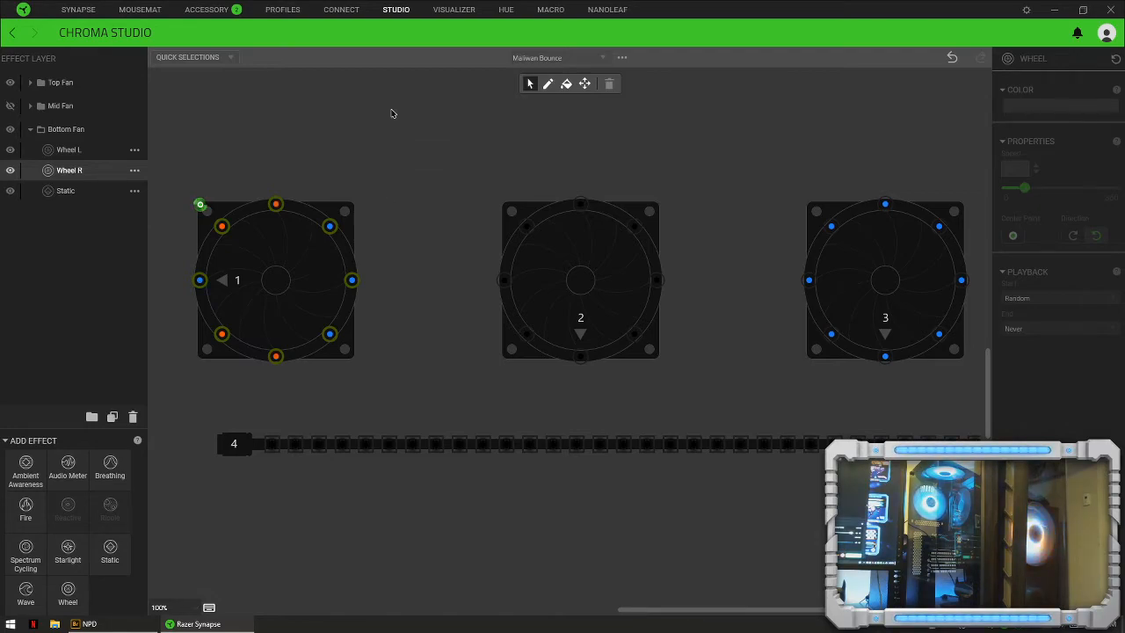
left_click(202, 60)
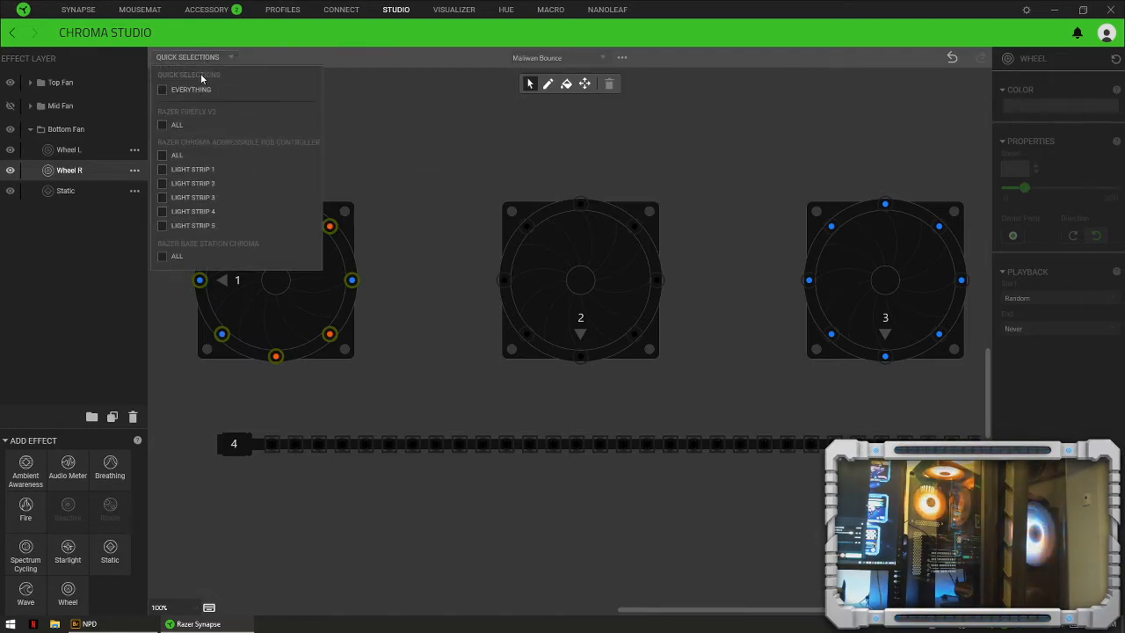
left_click(194, 171)
left_click(195, 199)
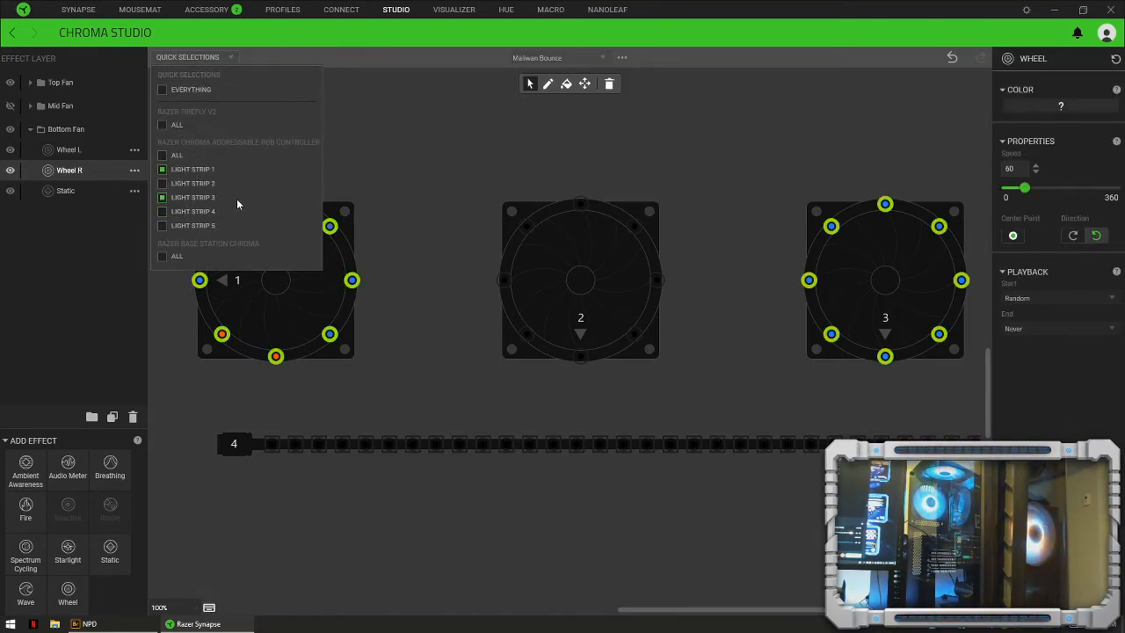
left_click(1027, 106)
left_click(1111, 140)
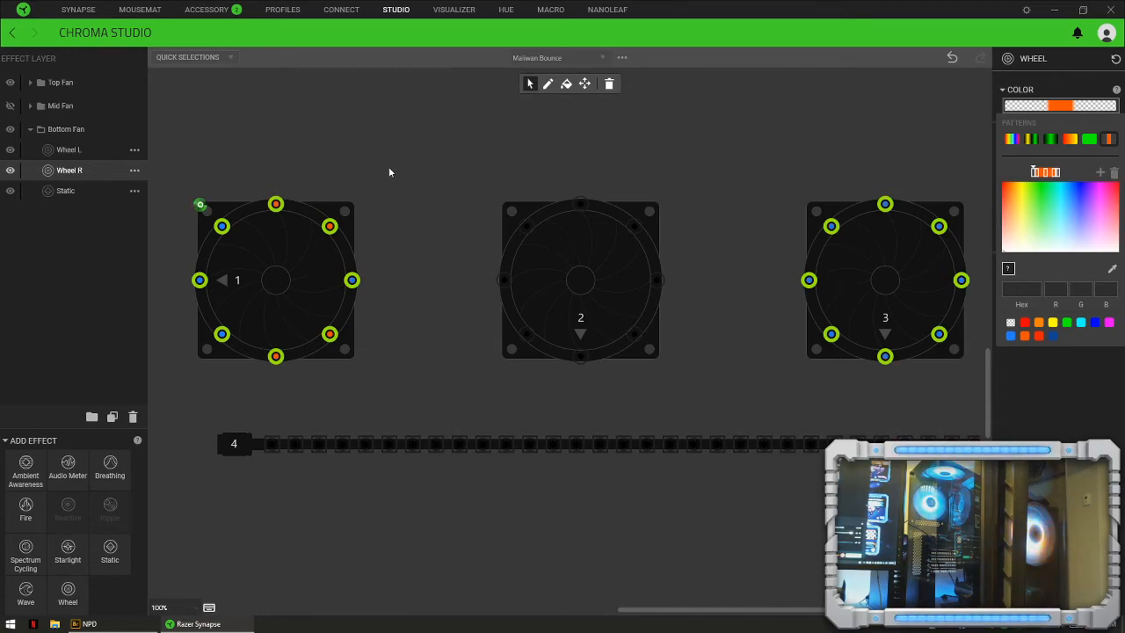
left_click_drag(405, 167, 186, 381)
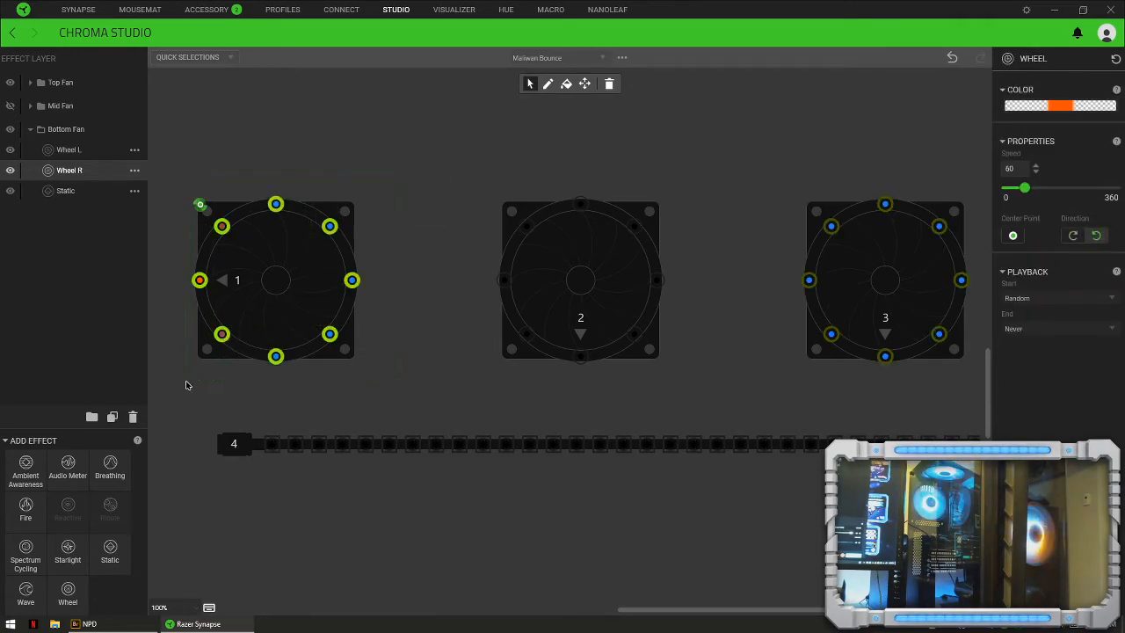
left_click(283, 173)
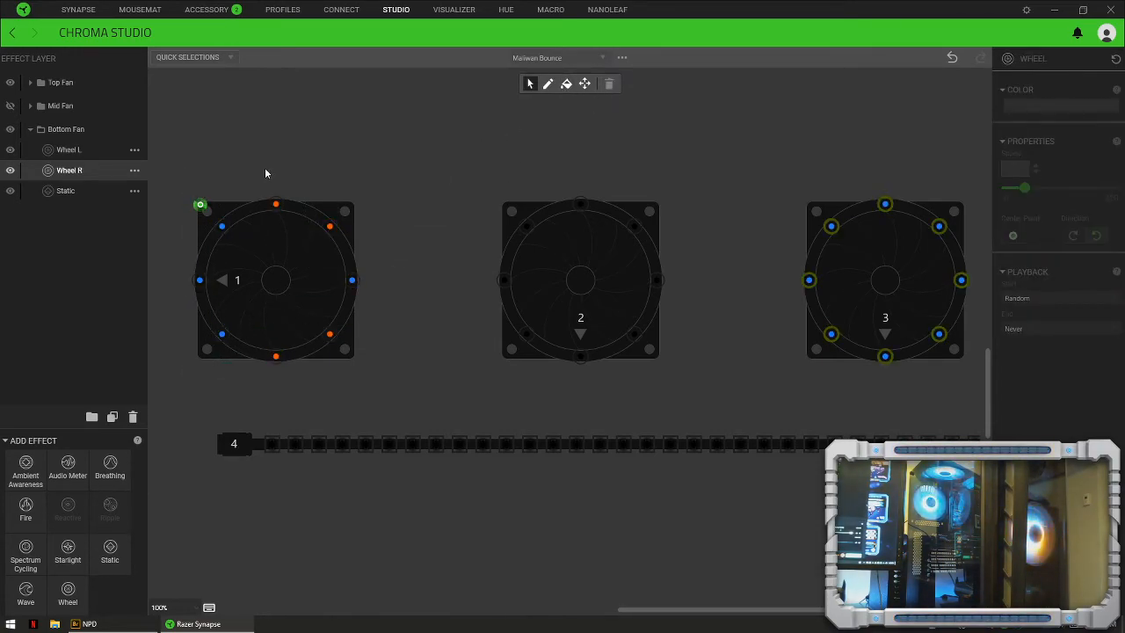
Step: Apply the transparent-and-orange pattern to the Bottom Fan group's Wheel L effect on light strips 1 and 3, and remove the effect from fan 1
left_click(82, 150)
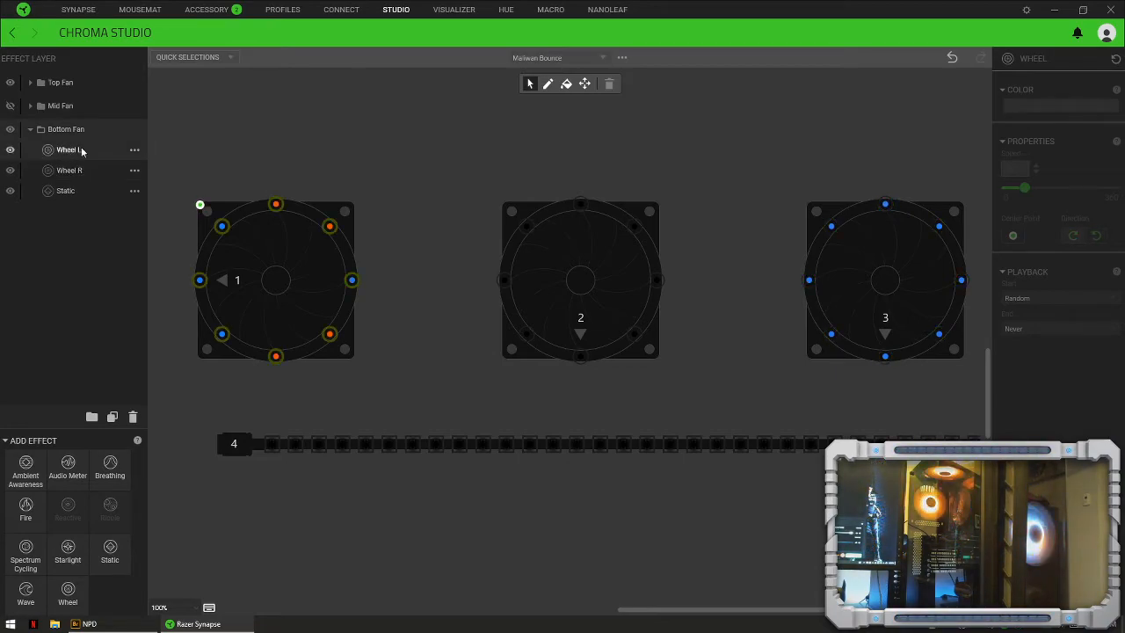
left_click(195, 58)
left_click(197, 172)
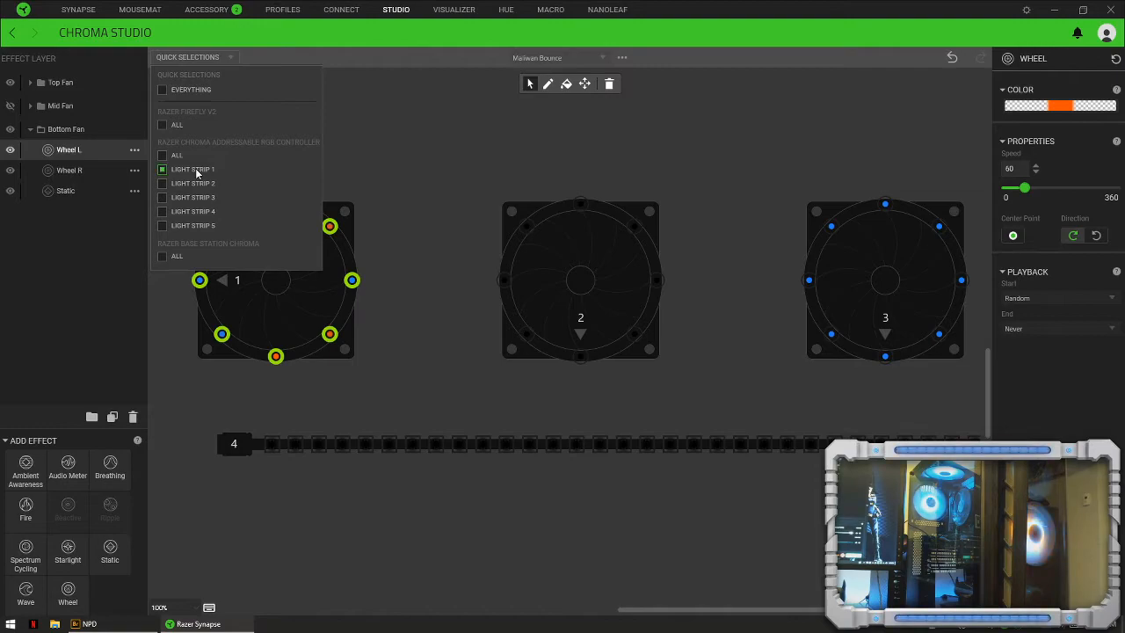
left_click(187, 200)
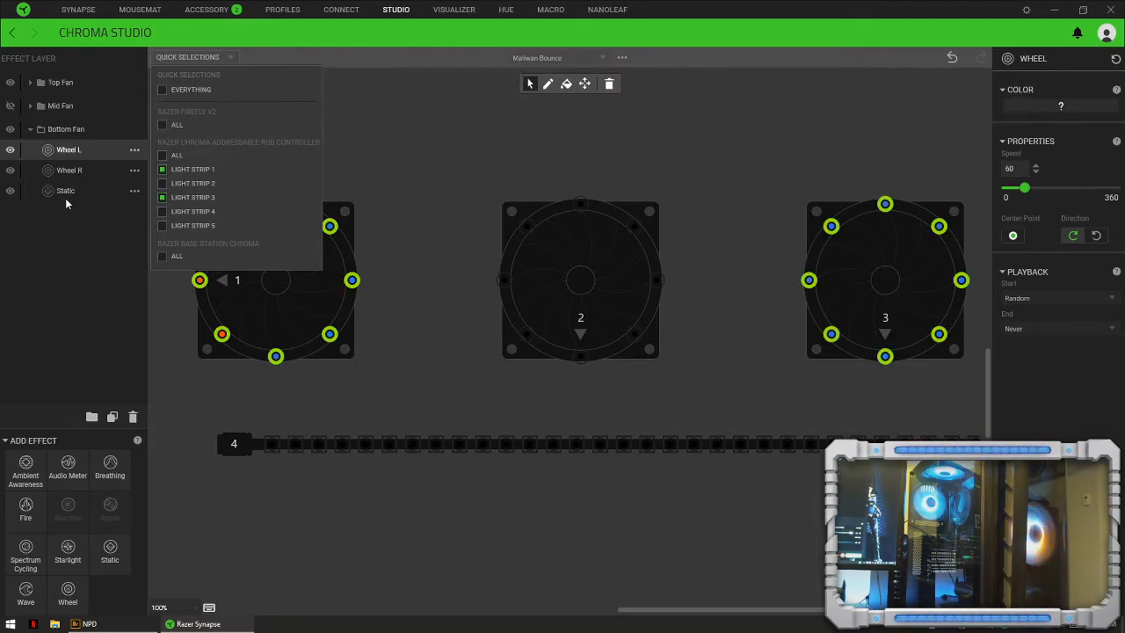
left_click(1052, 109)
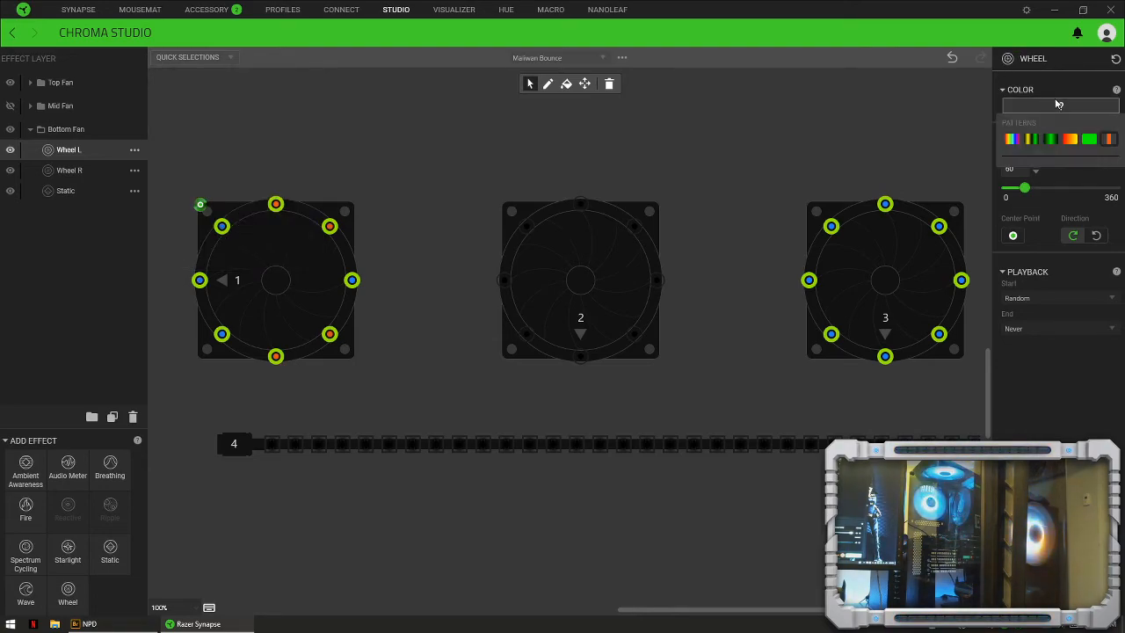
left_click(1070, 138)
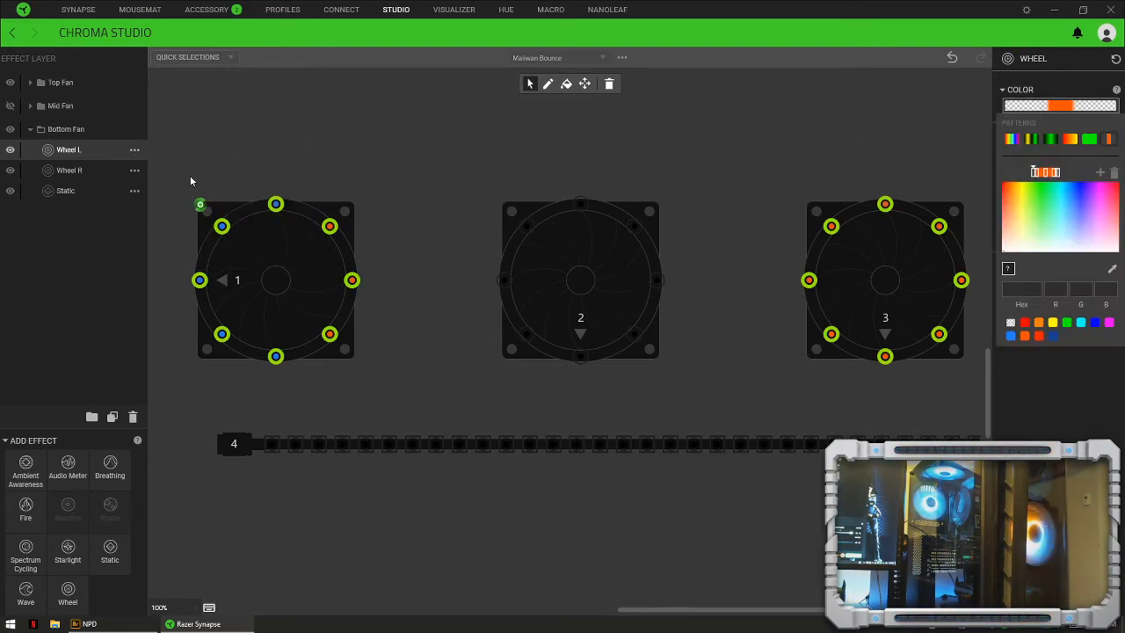
left_click(421, 171)
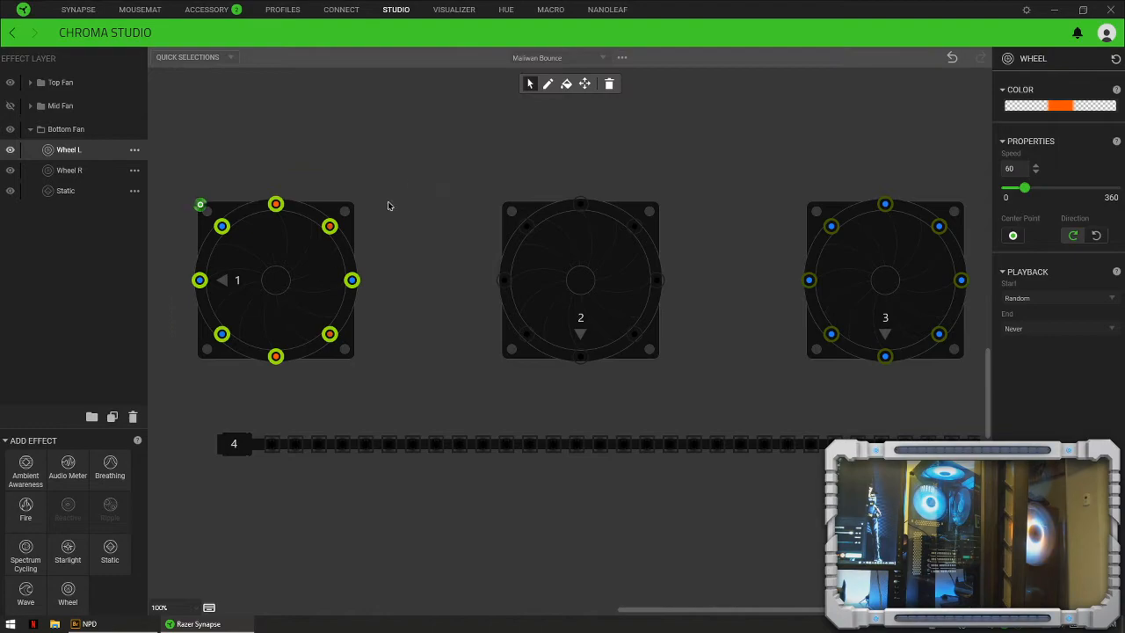
left_click(604, 109)
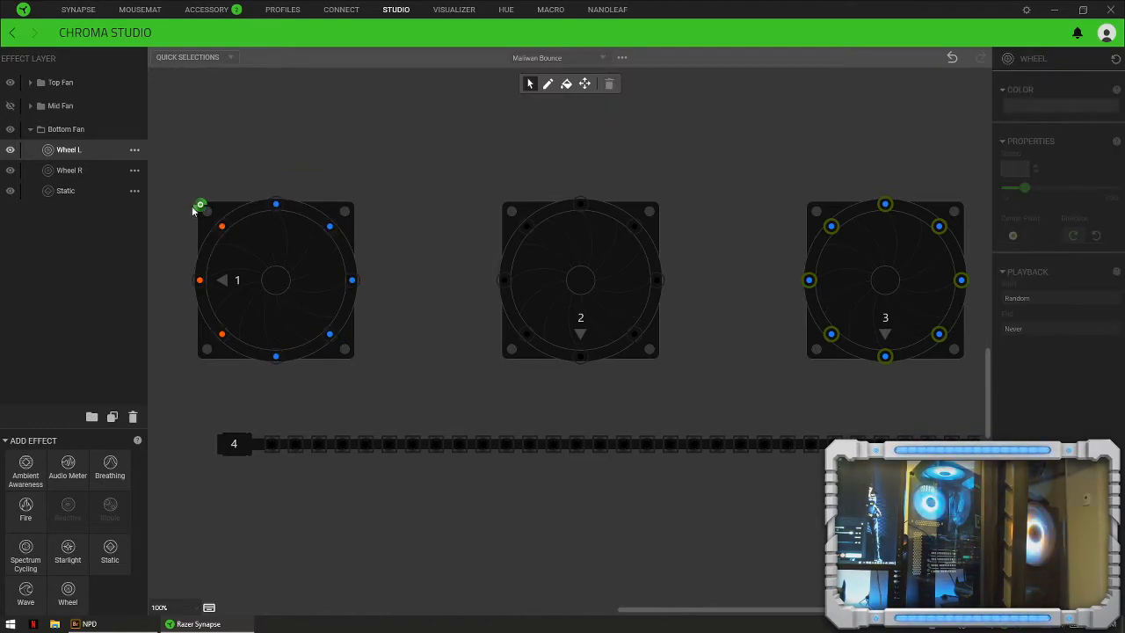
Step: Move the center points of the Bottom Fan group's Wheel L and Wheel R effects from fan 1 to fan 3's upper-left corner
left_click(200, 206)
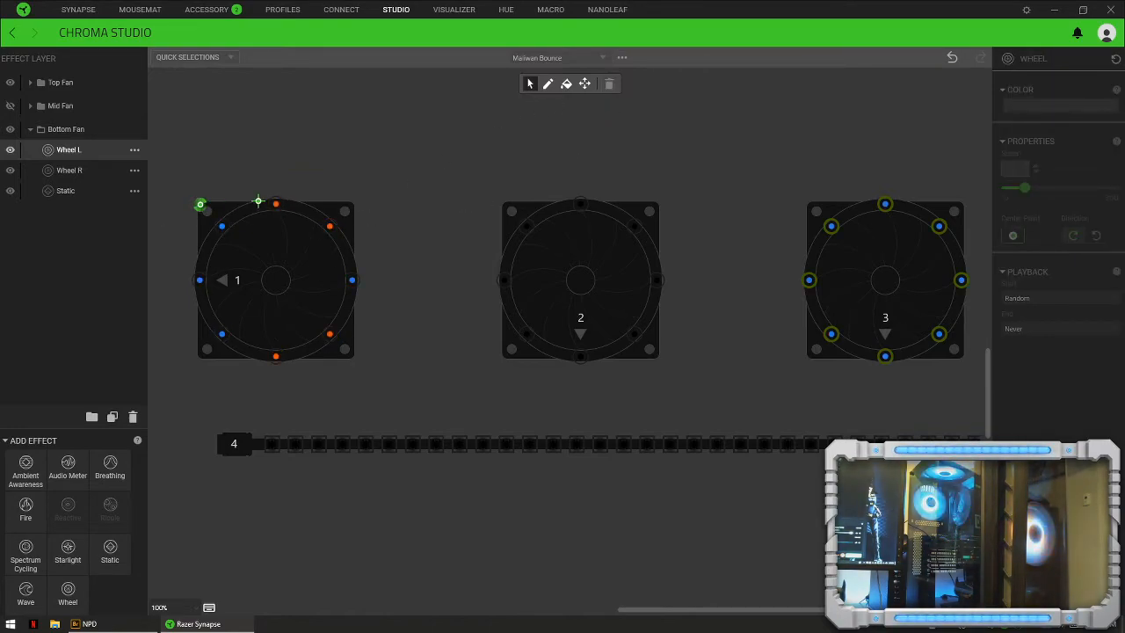
left_click(812, 208)
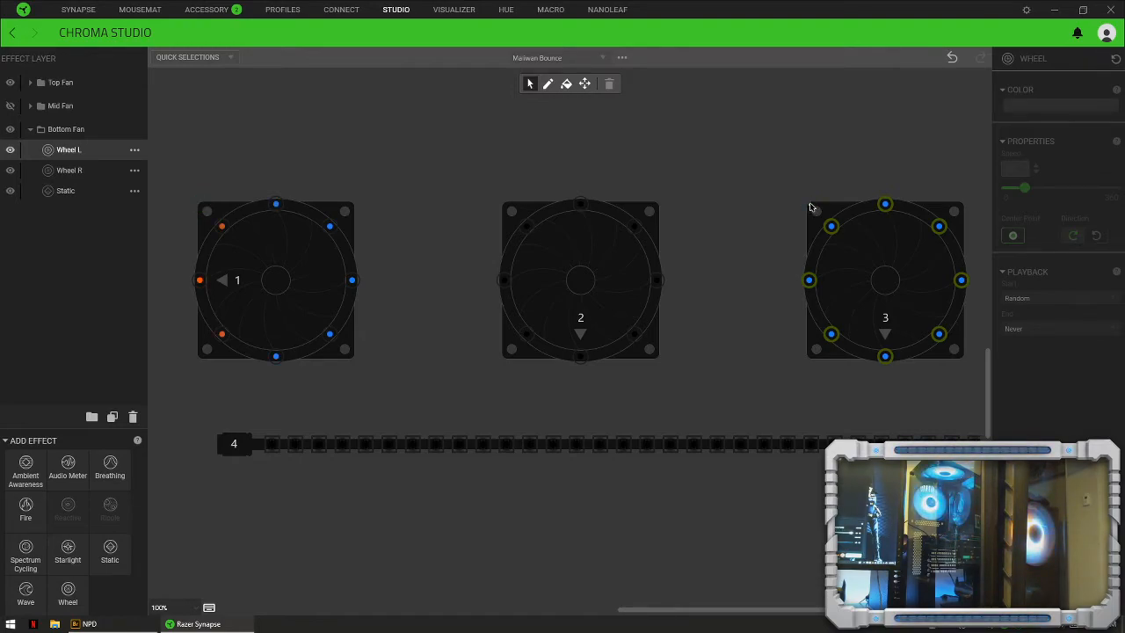
left_click(61, 170)
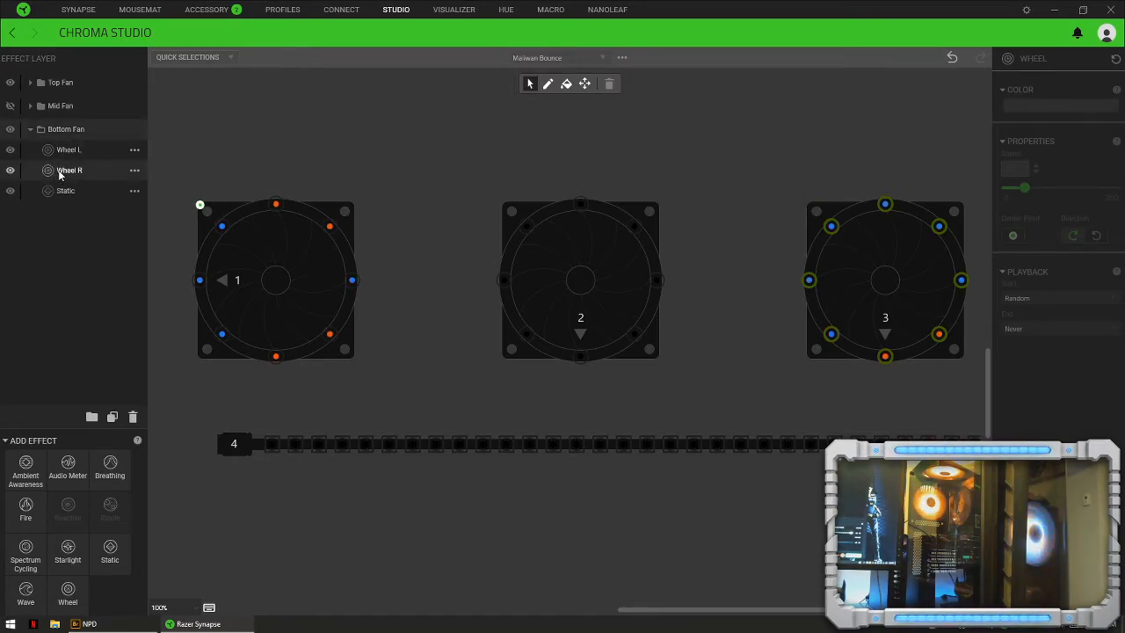
left_click(200, 206)
left_click(809, 206)
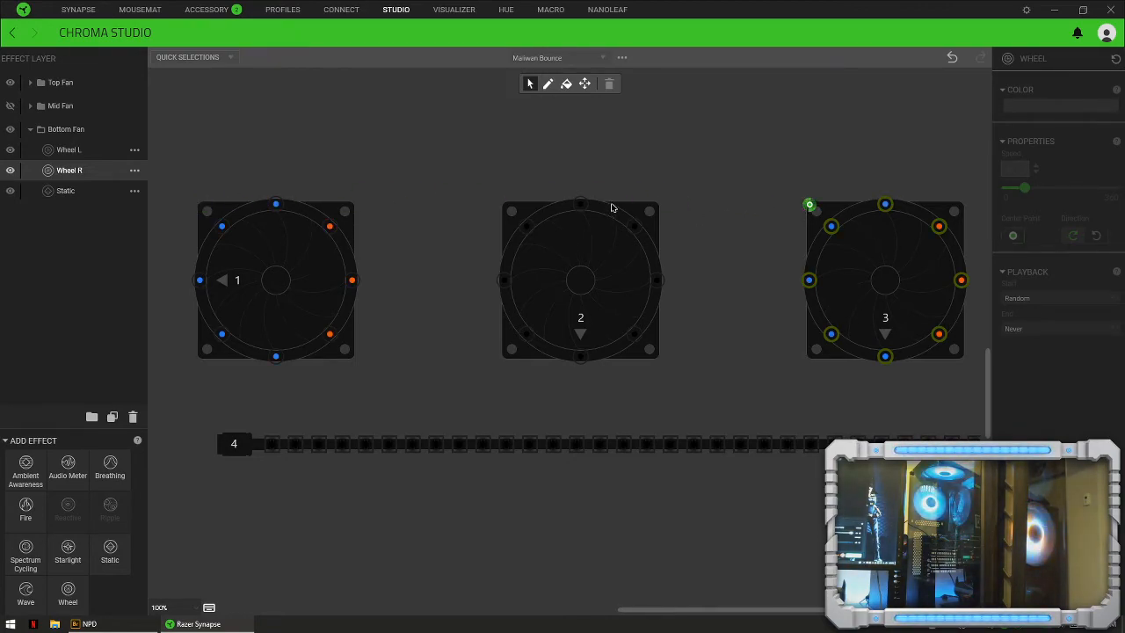
Step: Set the speed of the Bottom Fan group's Wheel L and Wheel R effects to 360 on all of fan 3's LEDs
left_click_drag(732, 259, 473, 267)
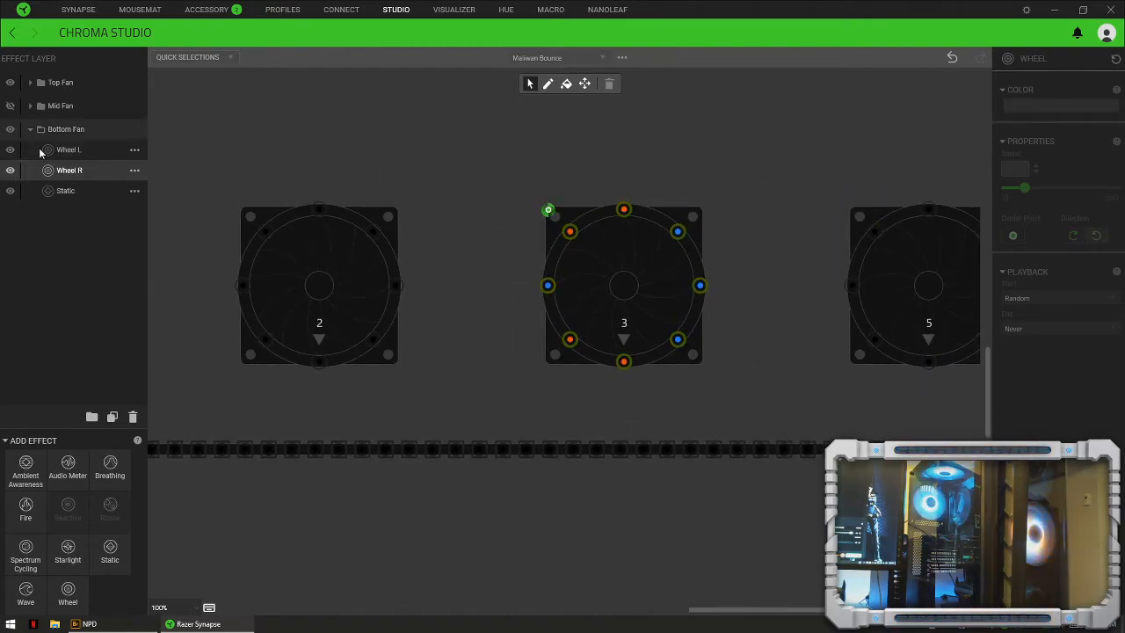
left_click(71, 151)
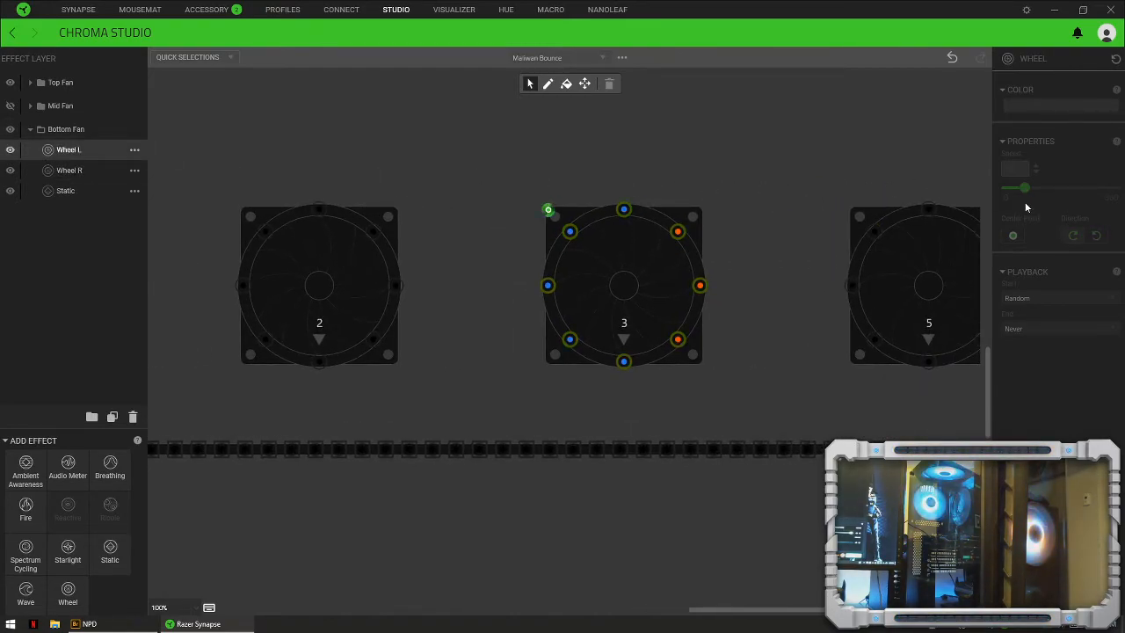
left_click_drag(720, 196, 495, 377)
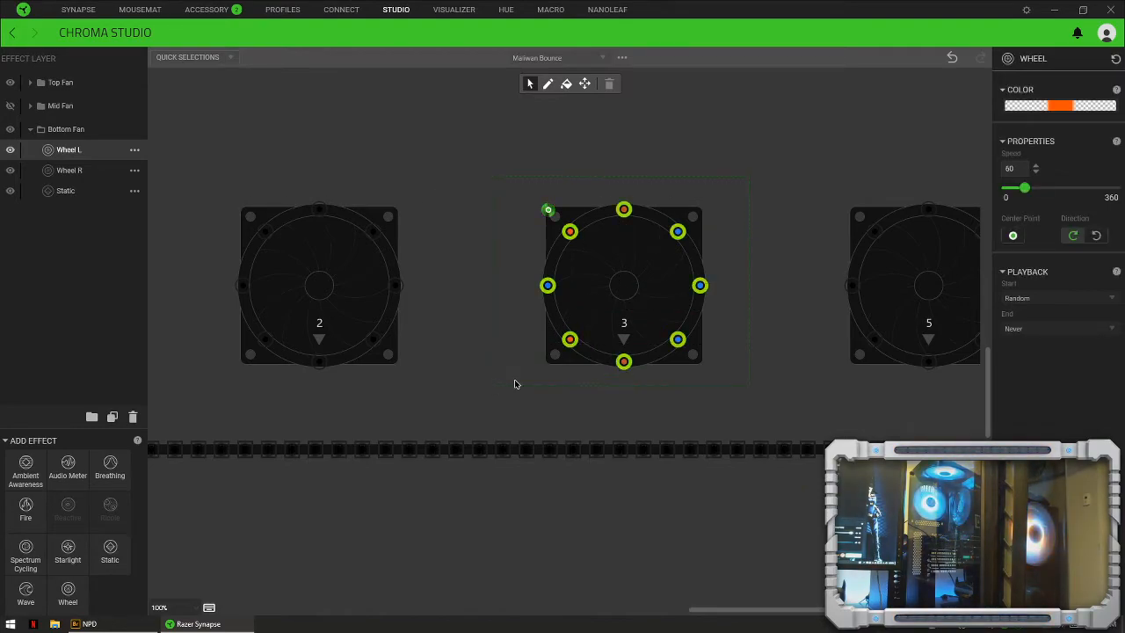
left_click_drag(1024, 188, 1116, 188)
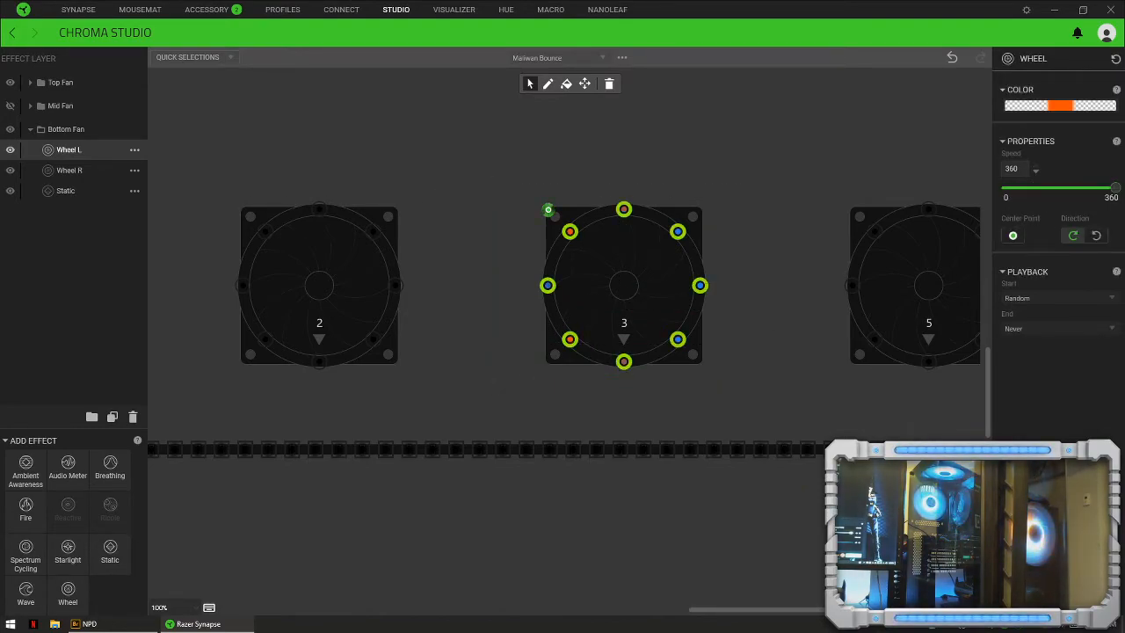
left_click(70, 171)
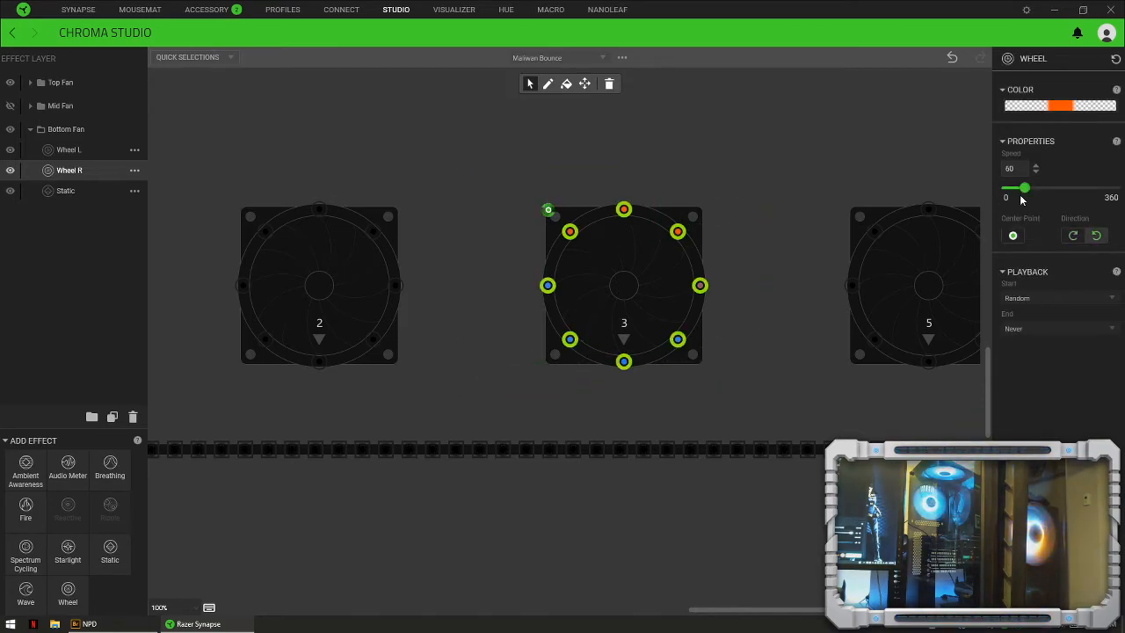
left_click_drag(1025, 189, 1115, 189)
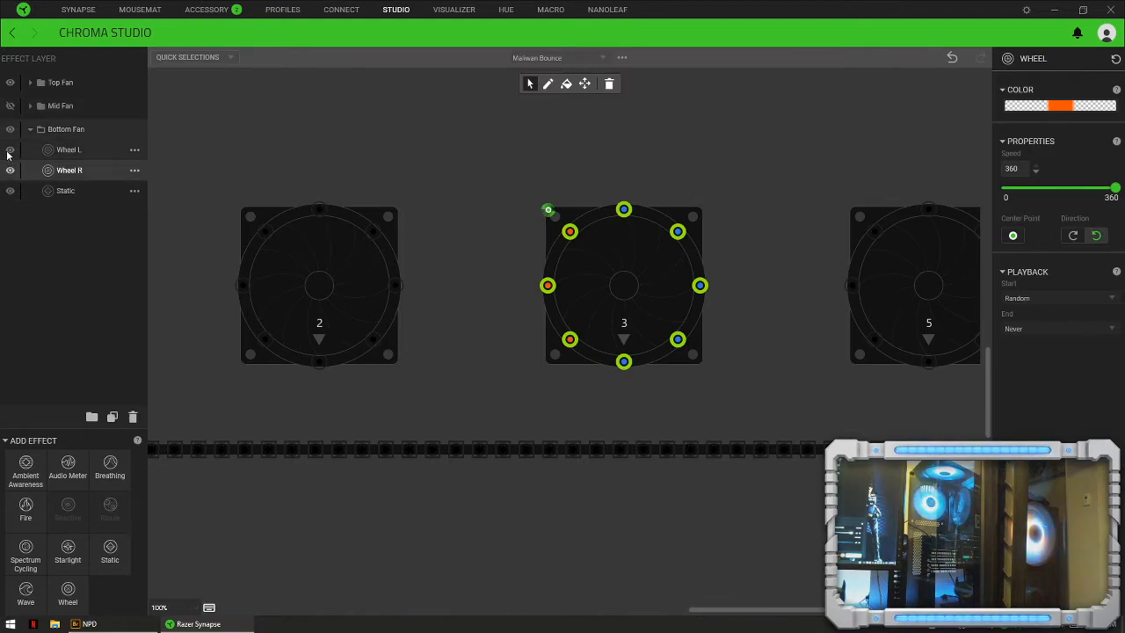
Step: Hide and collapse the Bottom Fan group, and set the Top Fan group's Wheel L and Wheel R speeds to 360 on all of fan 1's LEDs
left_click(30, 129)
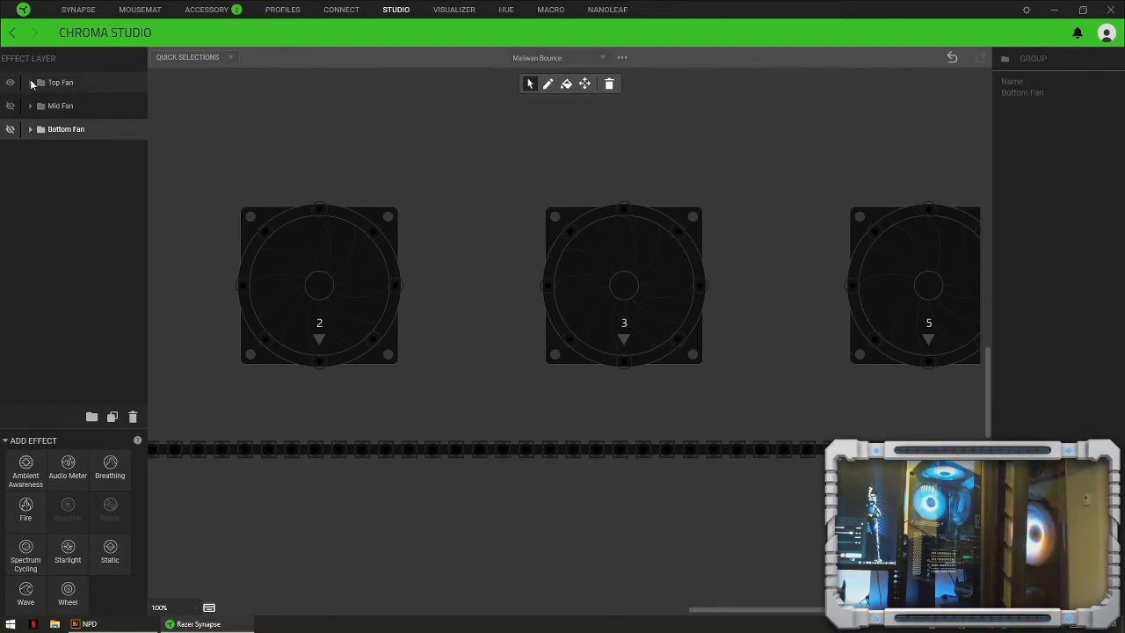
left_click(30, 83)
left_click(57, 105)
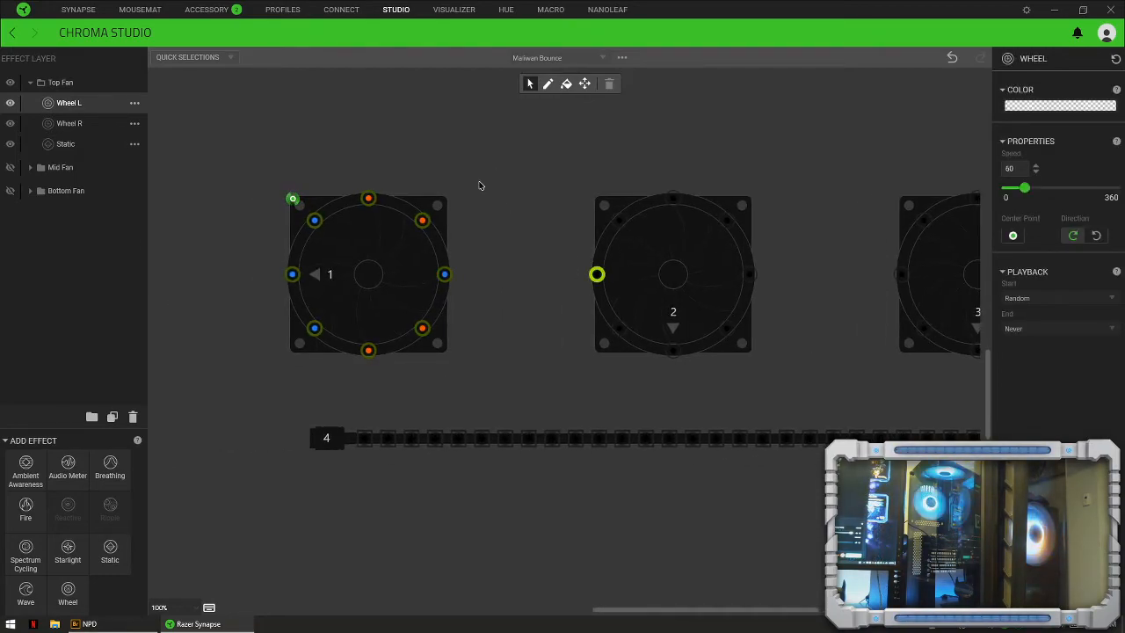
left_click(423, 221)
left_click_drag(481, 161, 267, 379)
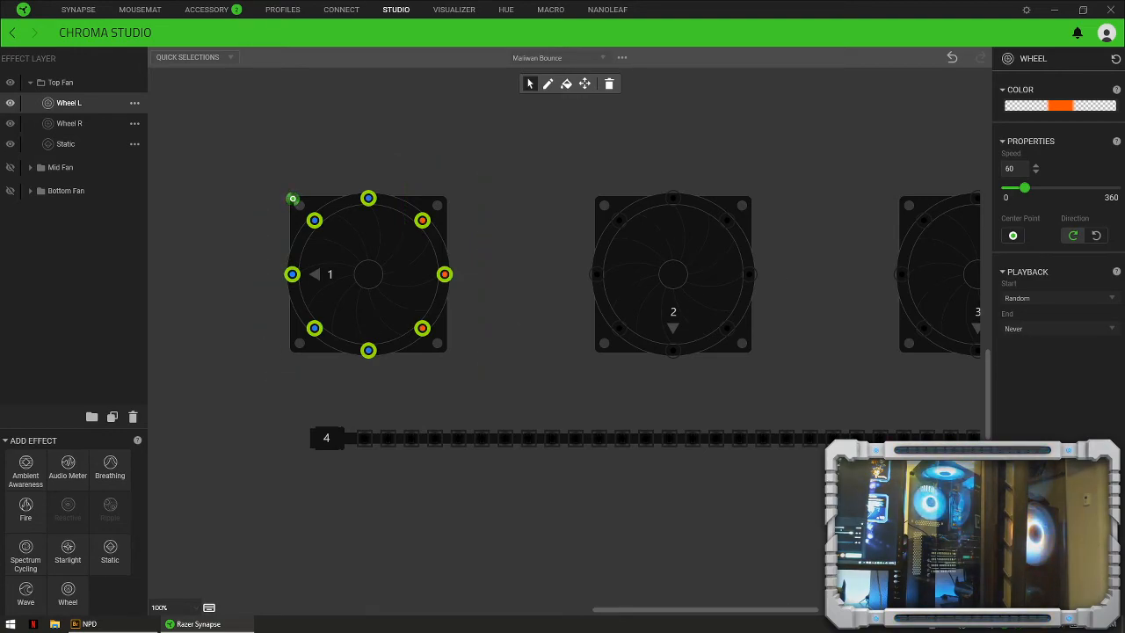
left_click_drag(1024, 188, 1116, 188)
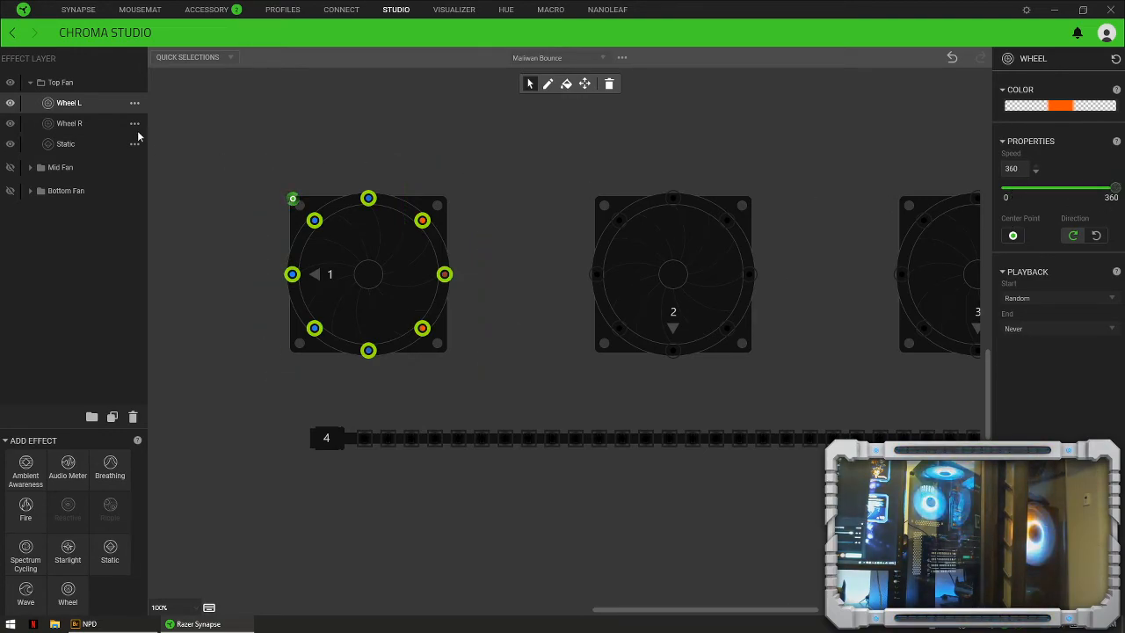
left_click(66, 123)
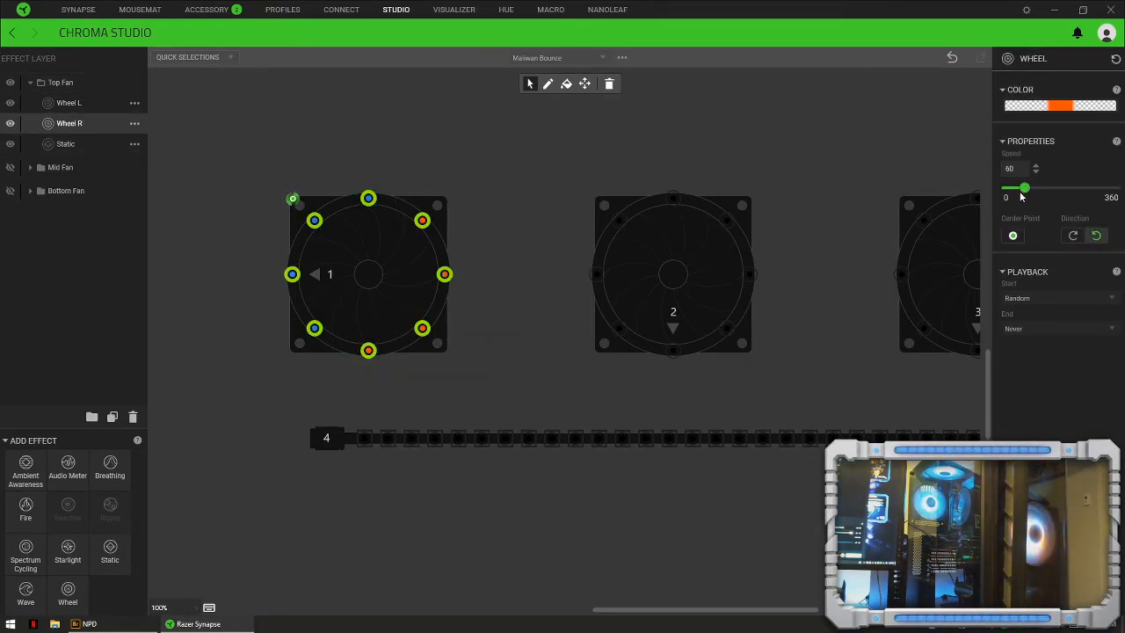
left_click_drag(1025, 188, 1115, 188)
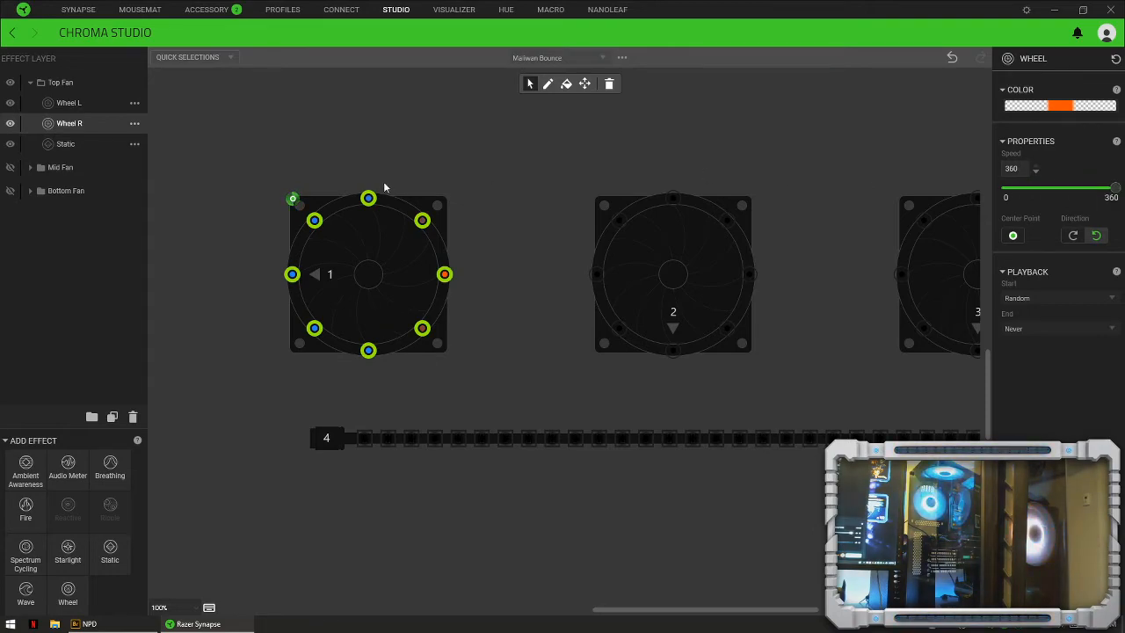
Step: Collapse and hide the Top Fan group, and show the Mid Fan group with its effects expanded
left_click(31, 82)
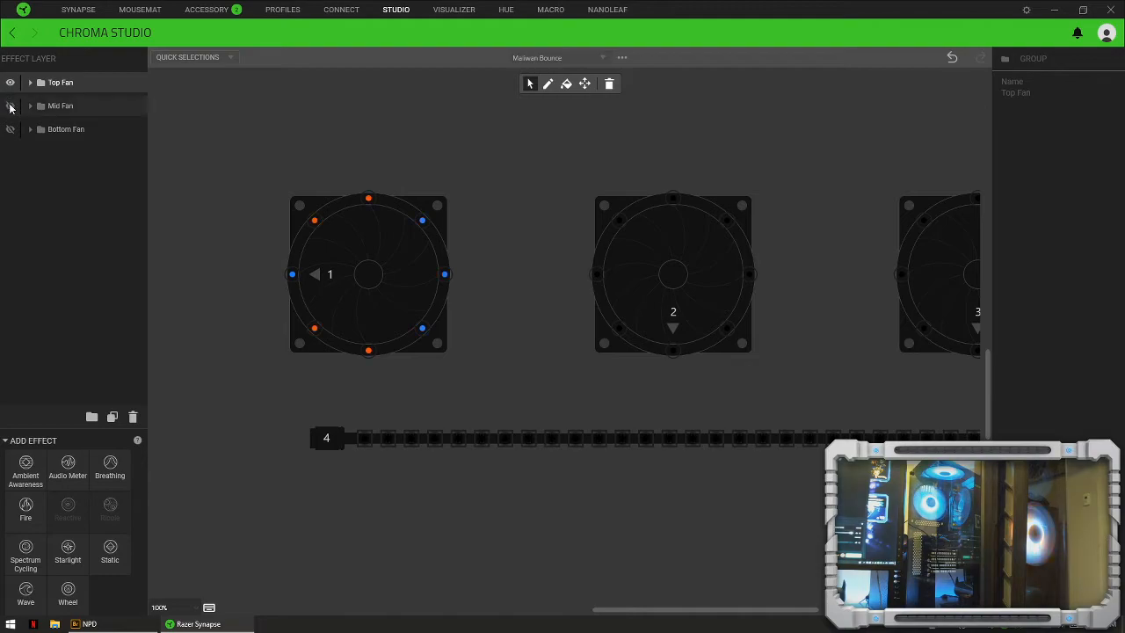
left_click(9, 105)
left_click(10, 83)
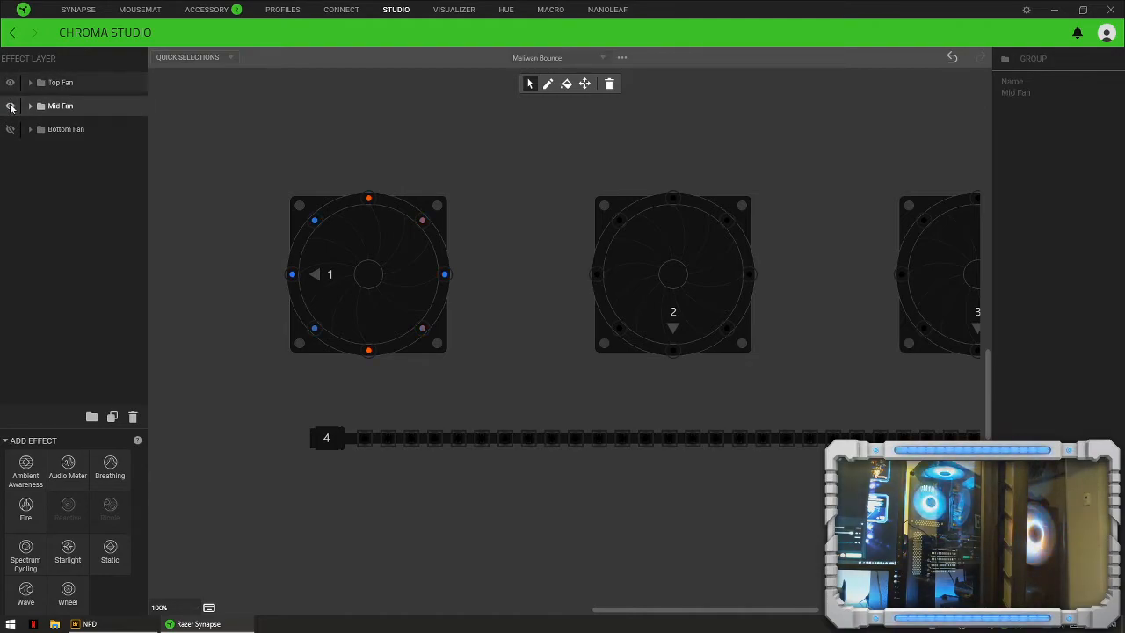
left_click(30, 107)
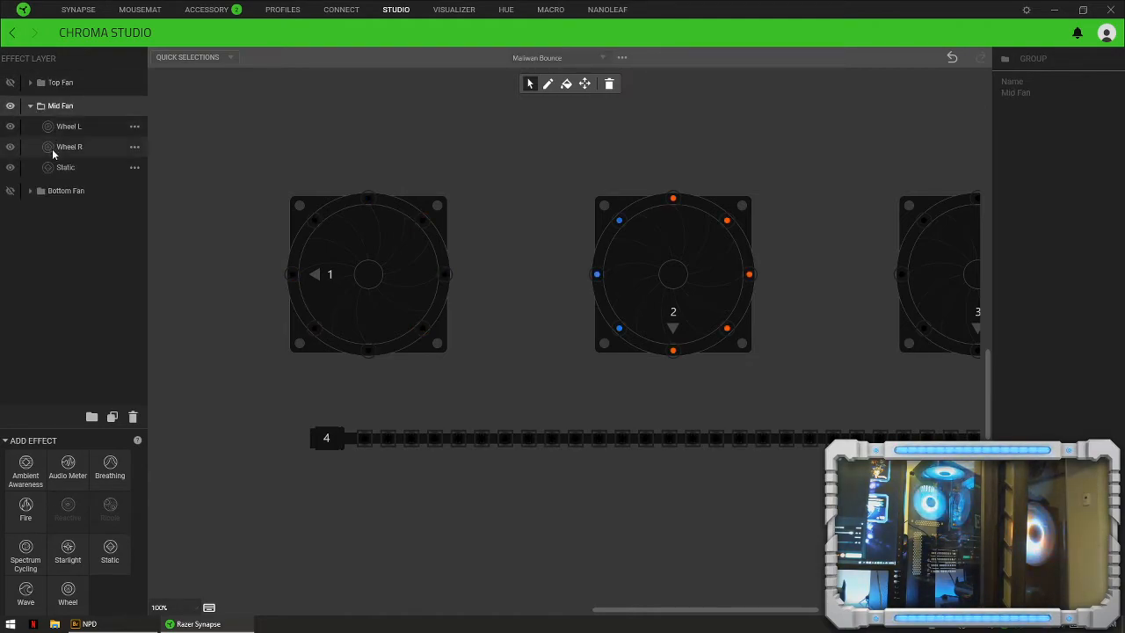
Step: Check the speed and color settings of the Mid Fan group's Wheel L and Wheel R effects on fan 2
left_click(70, 128)
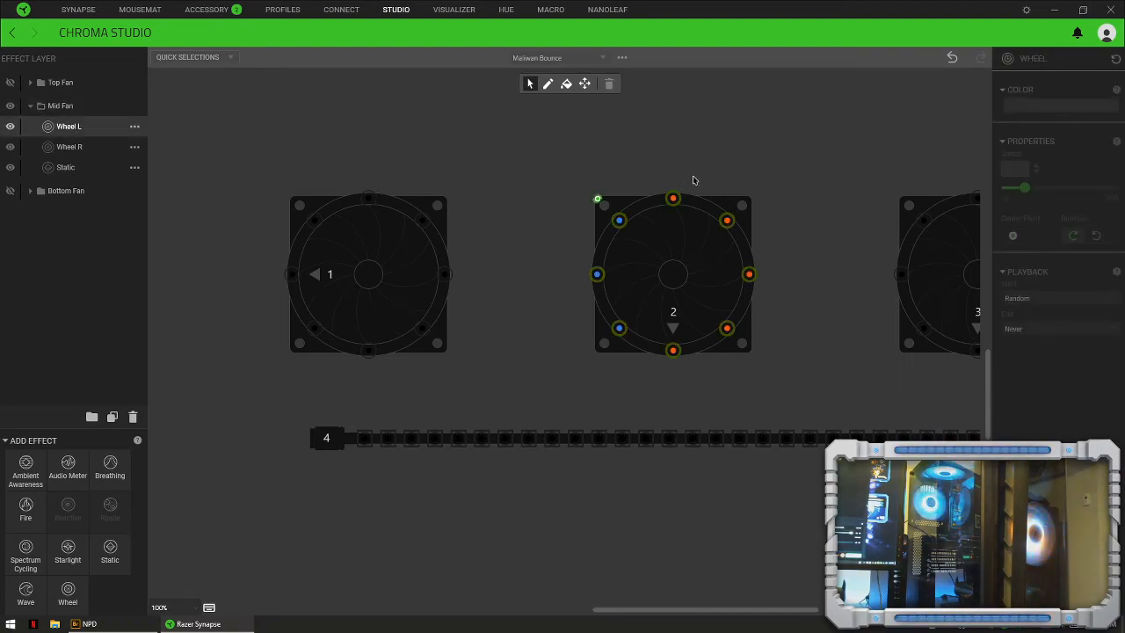
left_click_drag(812, 165, 554, 373)
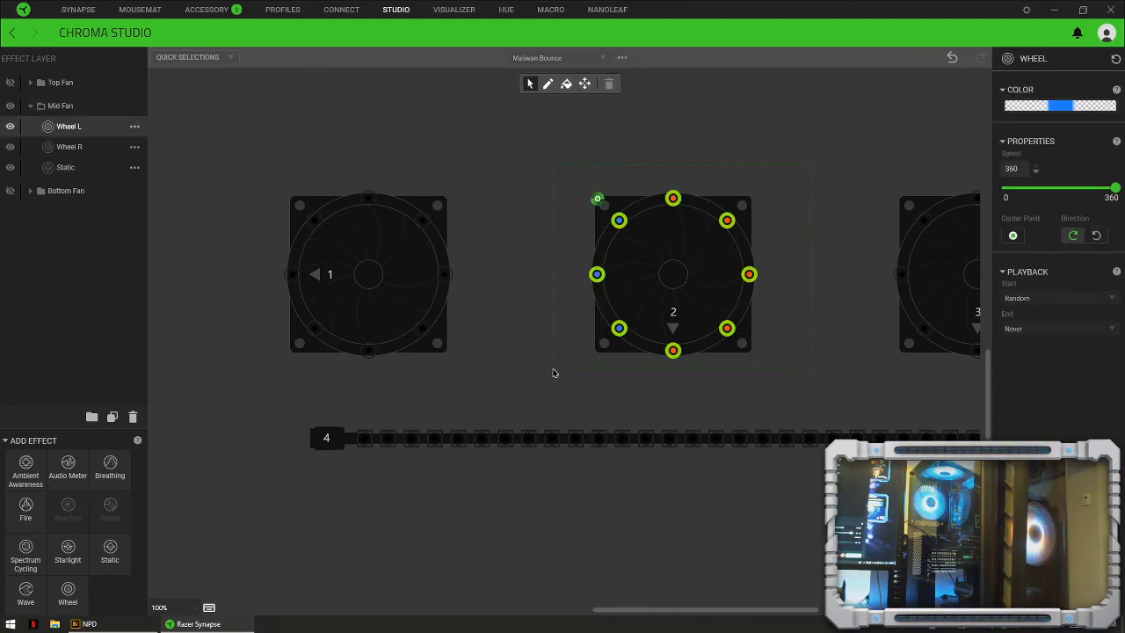
left_click(555, 371)
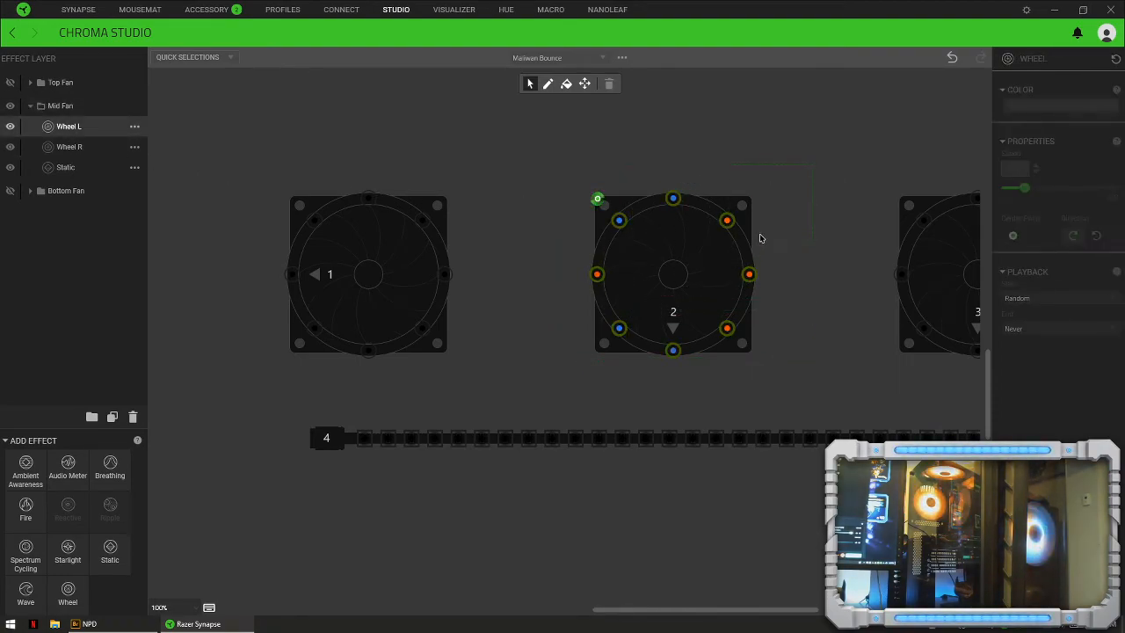
left_click(78, 147)
left_click_drag(807, 165, 786, 176)
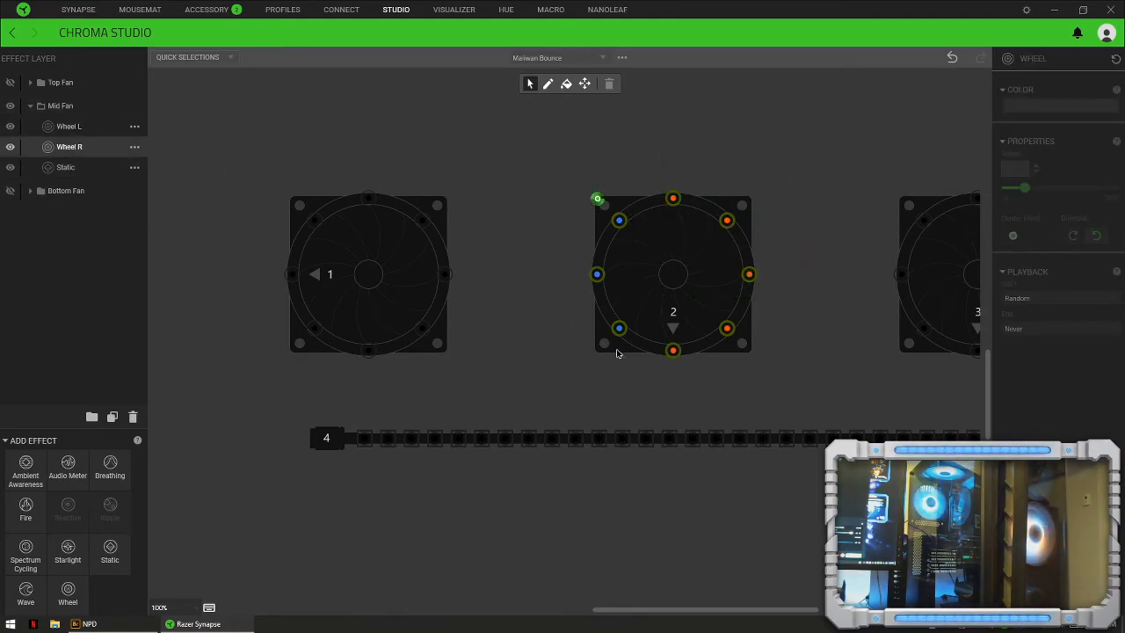
left_click_drag(726, 328, 339, 341)
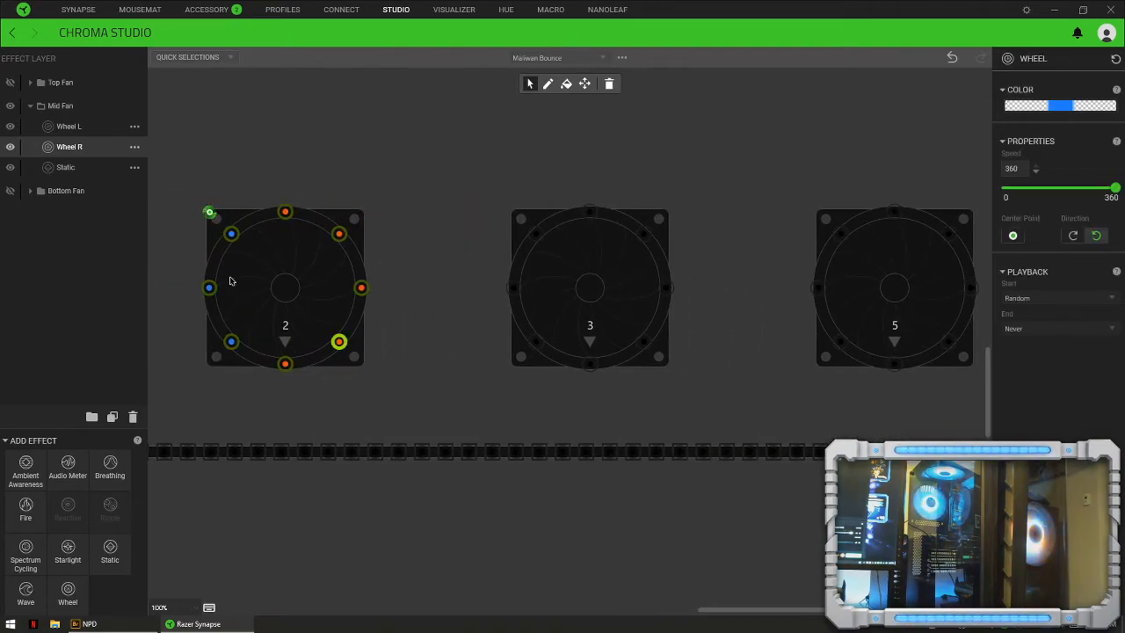
left_click_drag(633, 336, 575, 319)
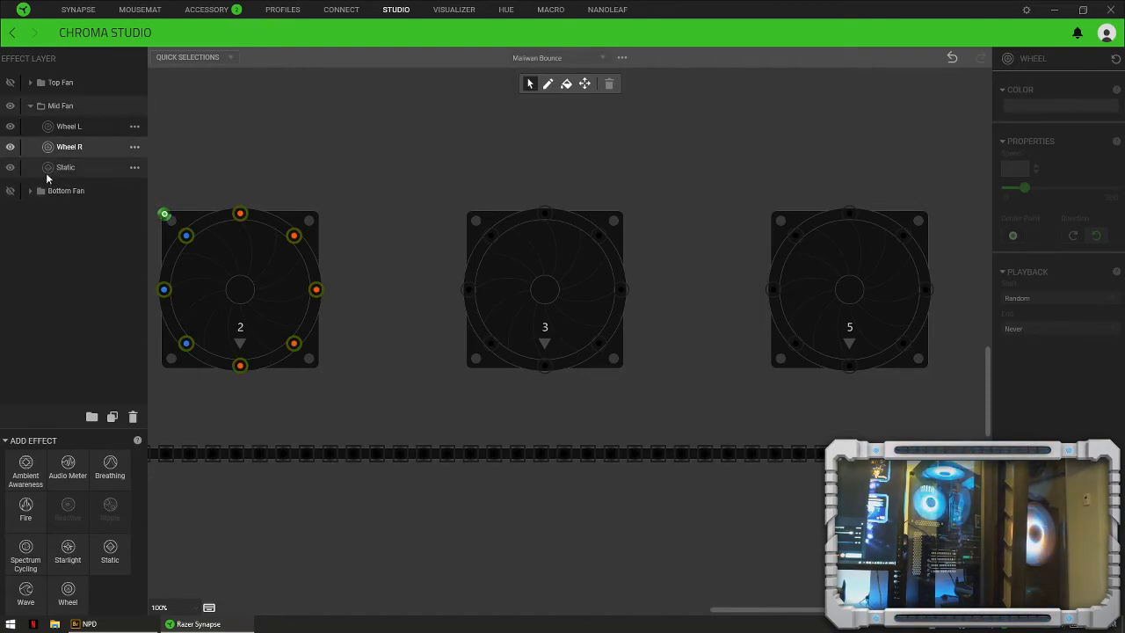
Step: Collapse the Mid Fan group, duplicate it, and rename the copy CPU Fan
left_click(30, 106)
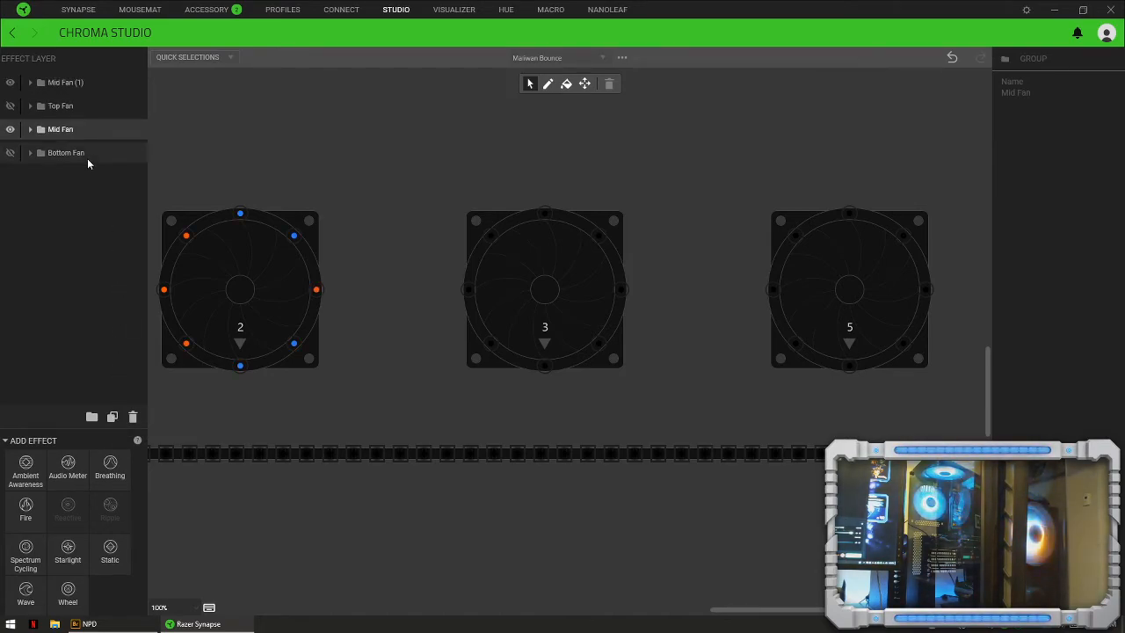
double_click(62, 83)
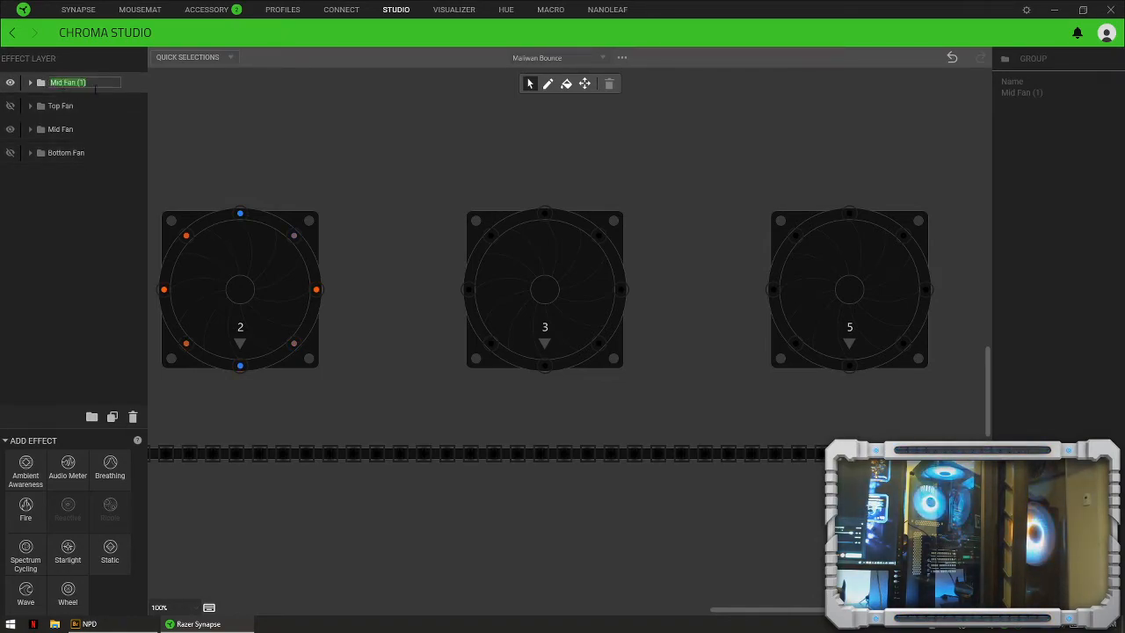
type("CPU Fan")
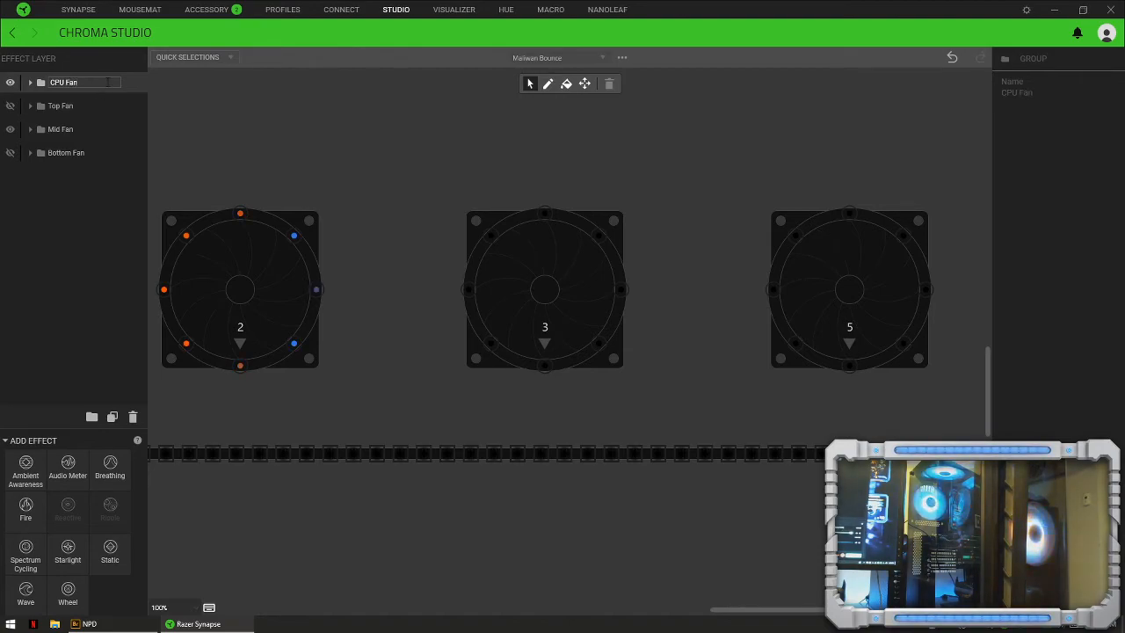
Step: Finish naming the copied group CPU Fan and expand it to show its effect layers
key("Return")
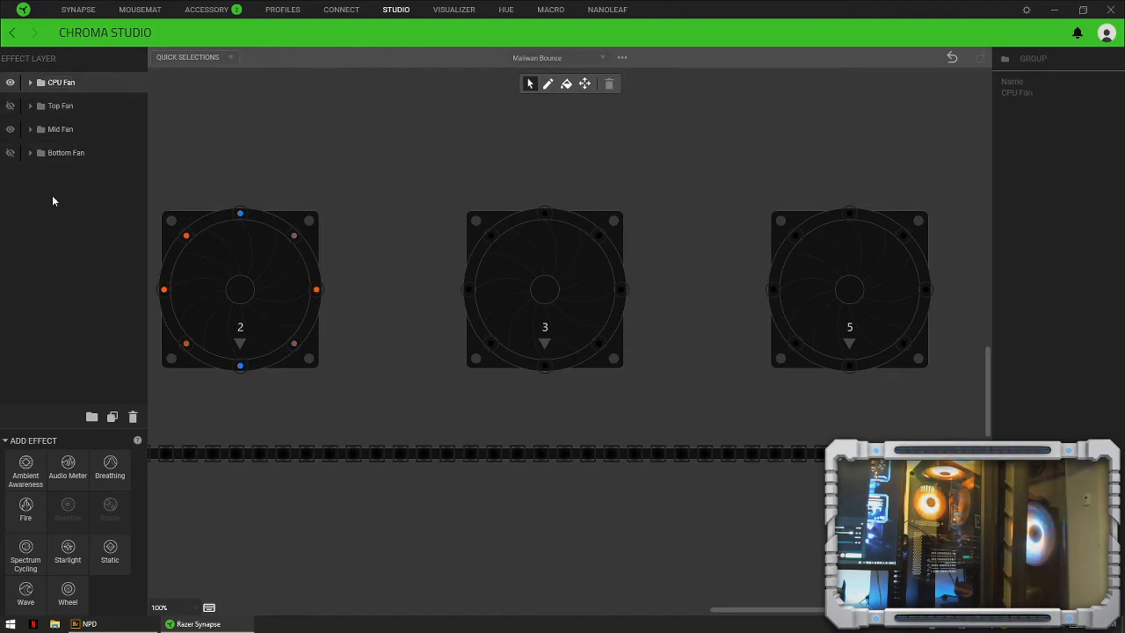
left_click(31, 82)
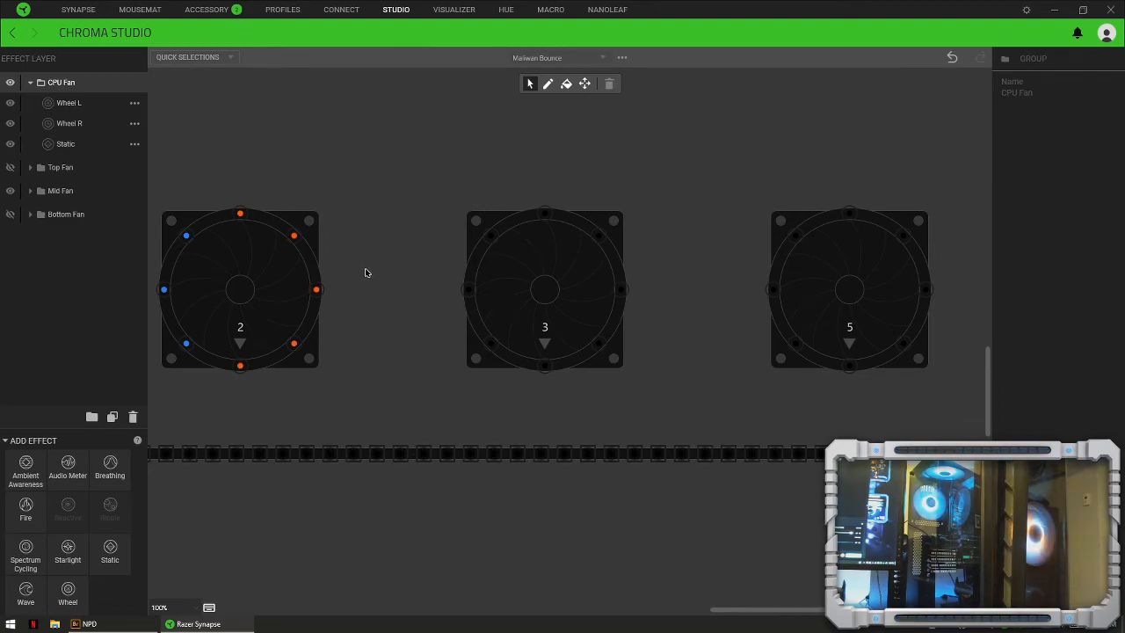
left_click_drag(366, 282, 589, 284)
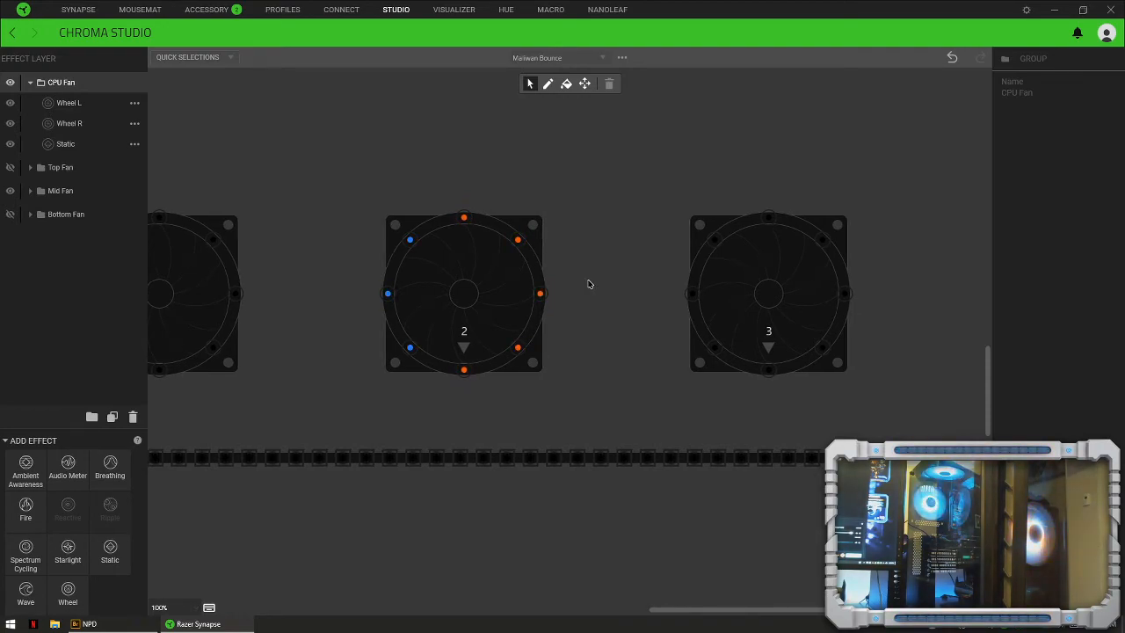
left_click_drag(589, 284, 448, 294)
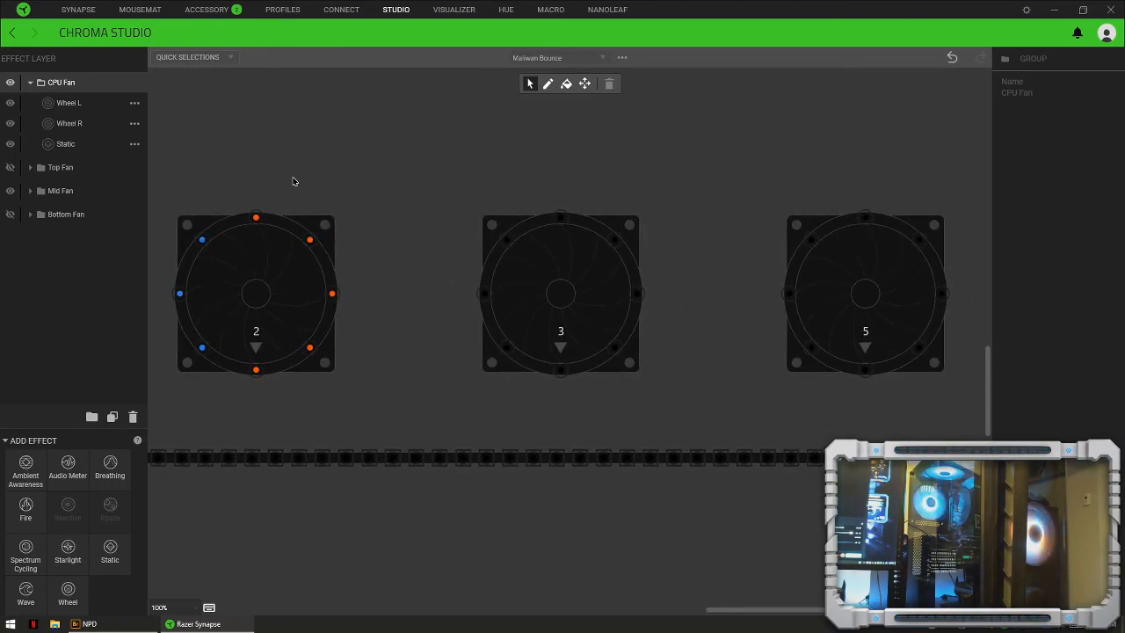
Step: Apply the blue pattern with transparent ends to the CPU Fan group's Wheel L on light strips 2 and 5, and remove fan 2's LEDs from it
left_click(66, 106)
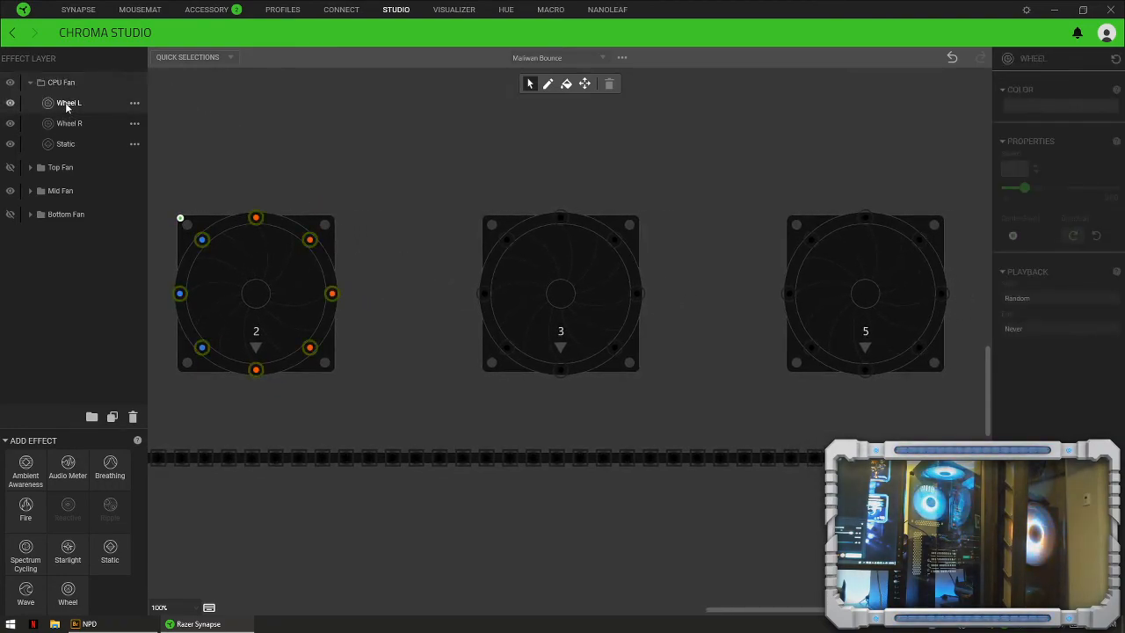
left_click(200, 58)
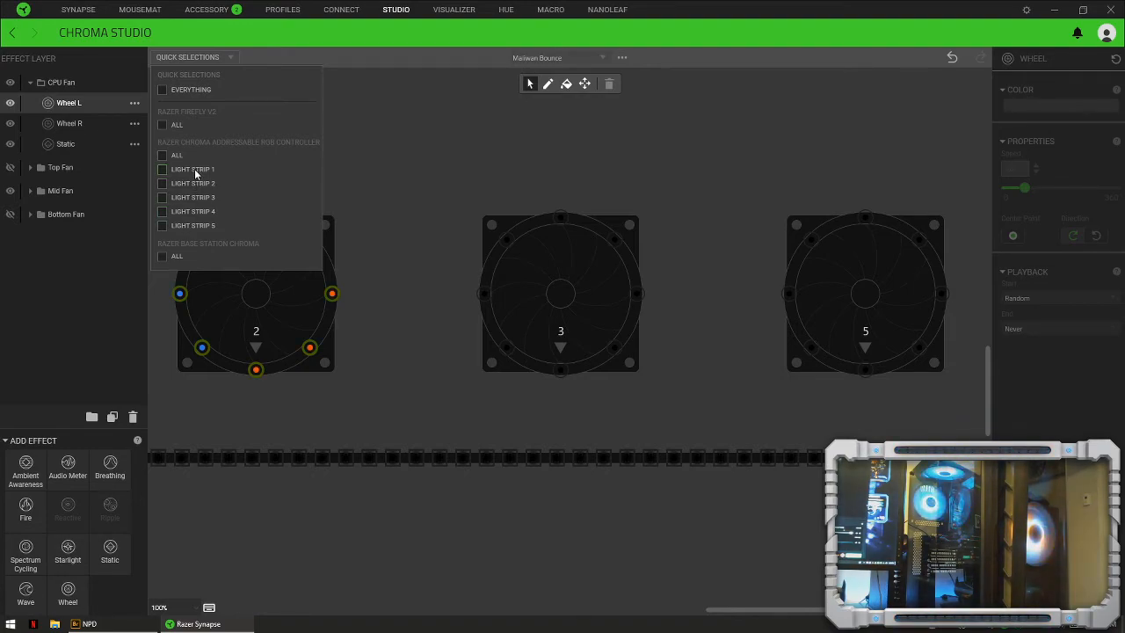
left_click(195, 171)
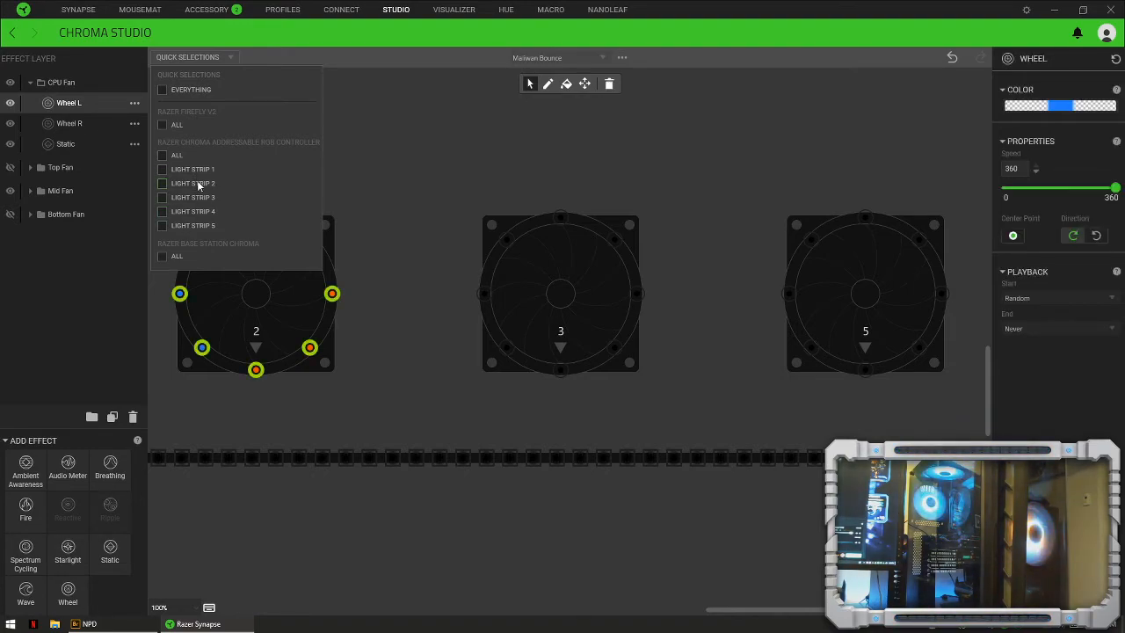
left_click(200, 226)
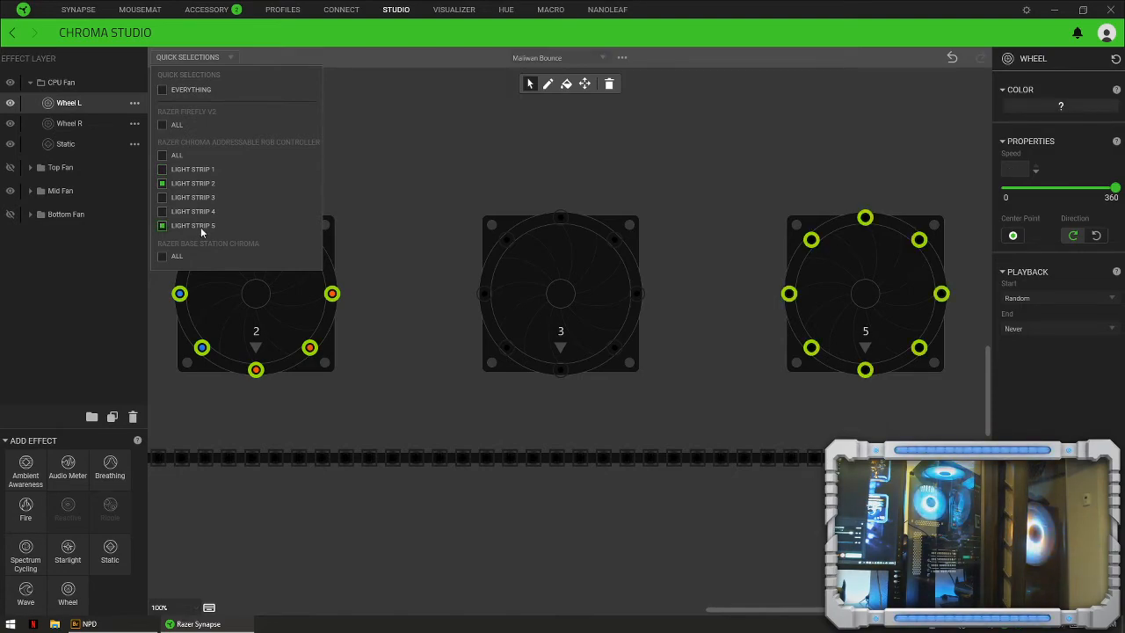
left_click(1061, 106)
left_click(1110, 141)
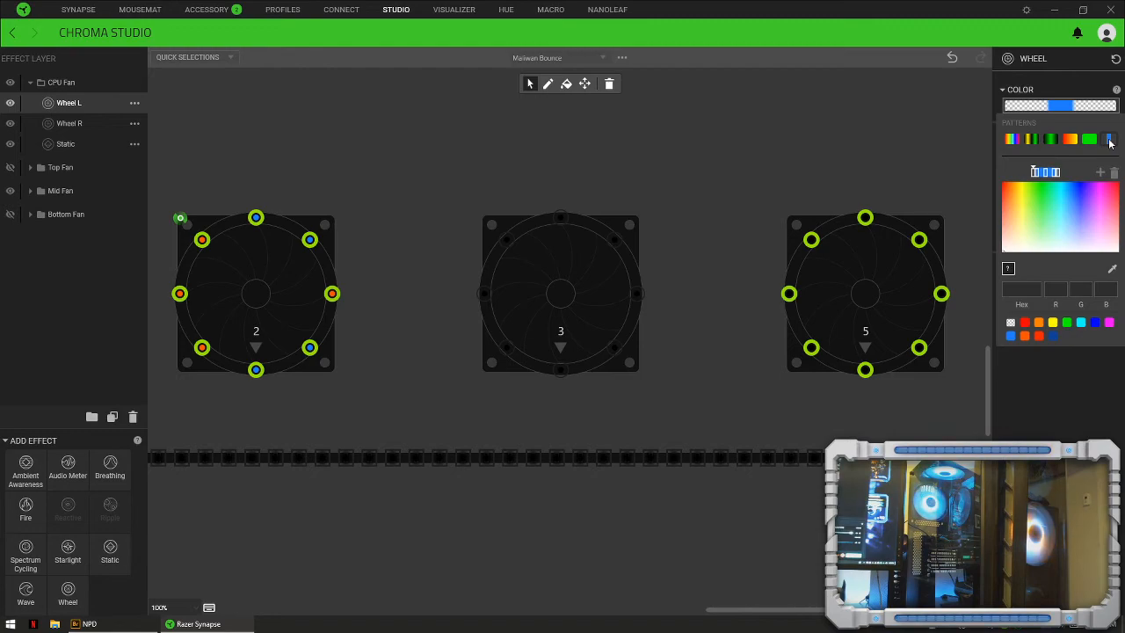
left_click(400, 174)
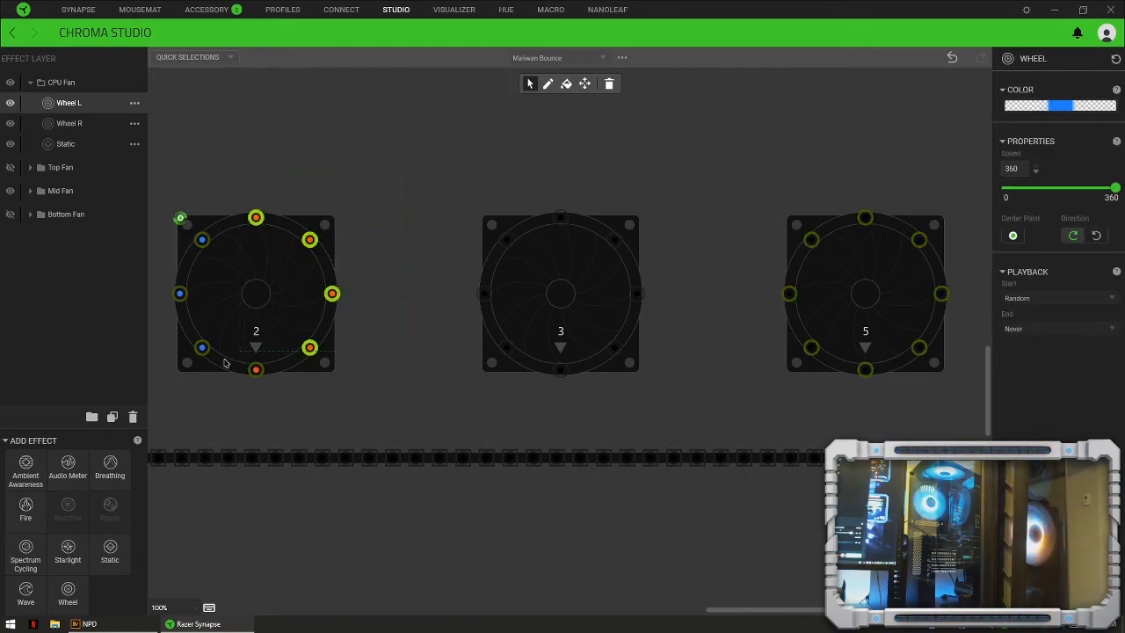
left_click(609, 84)
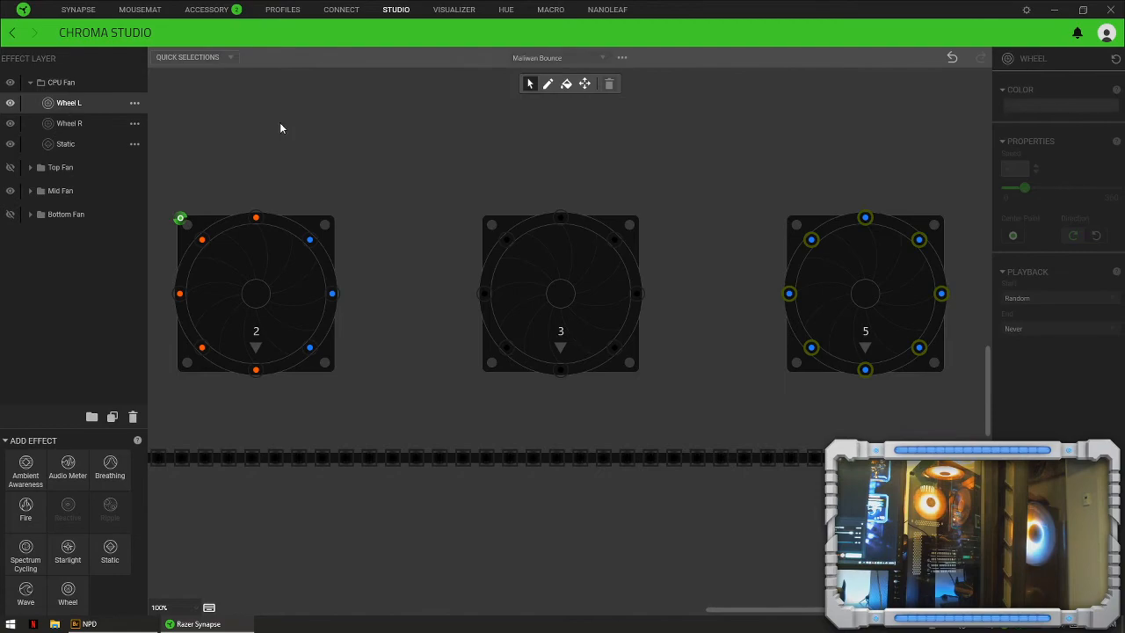
Step: Extend the CPU Fan group's Wheel R to light strip 5 with the same blue-and-transparent pattern, and remove fan 2's LEDs from that effect
left_click(68, 124)
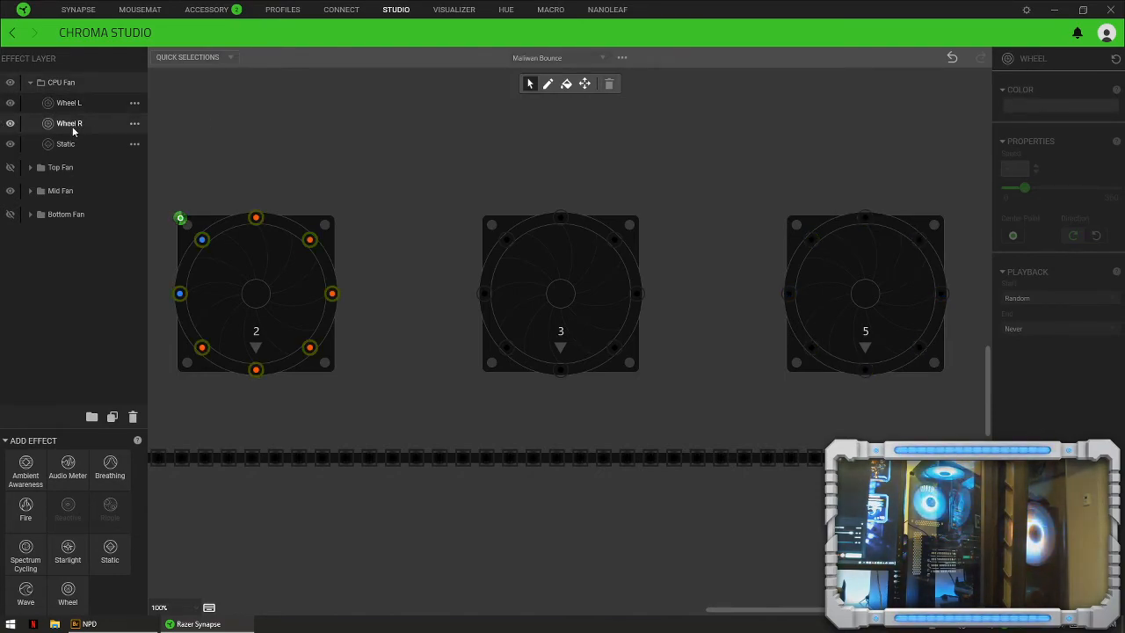
left_click(206, 58)
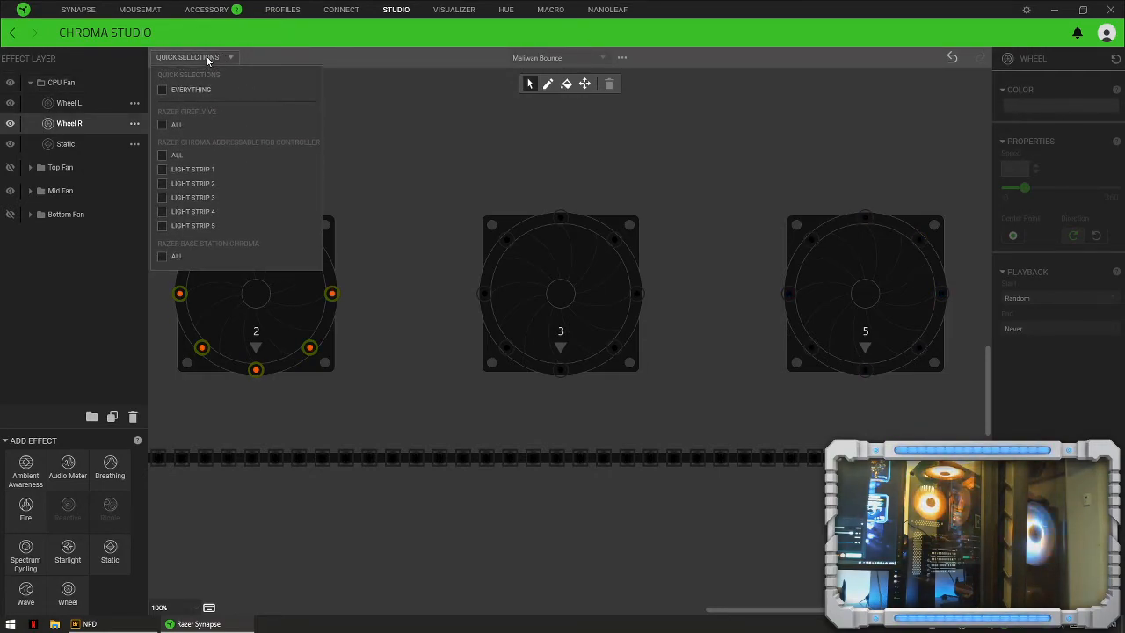
left_click(193, 186)
left_click(192, 225)
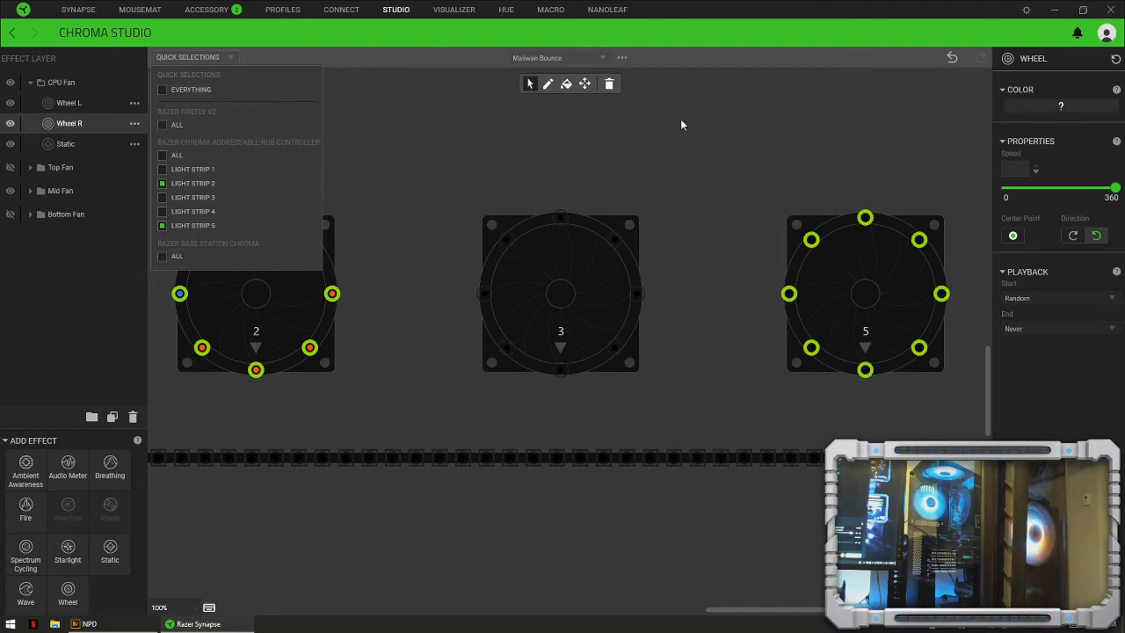
left_click(1090, 107)
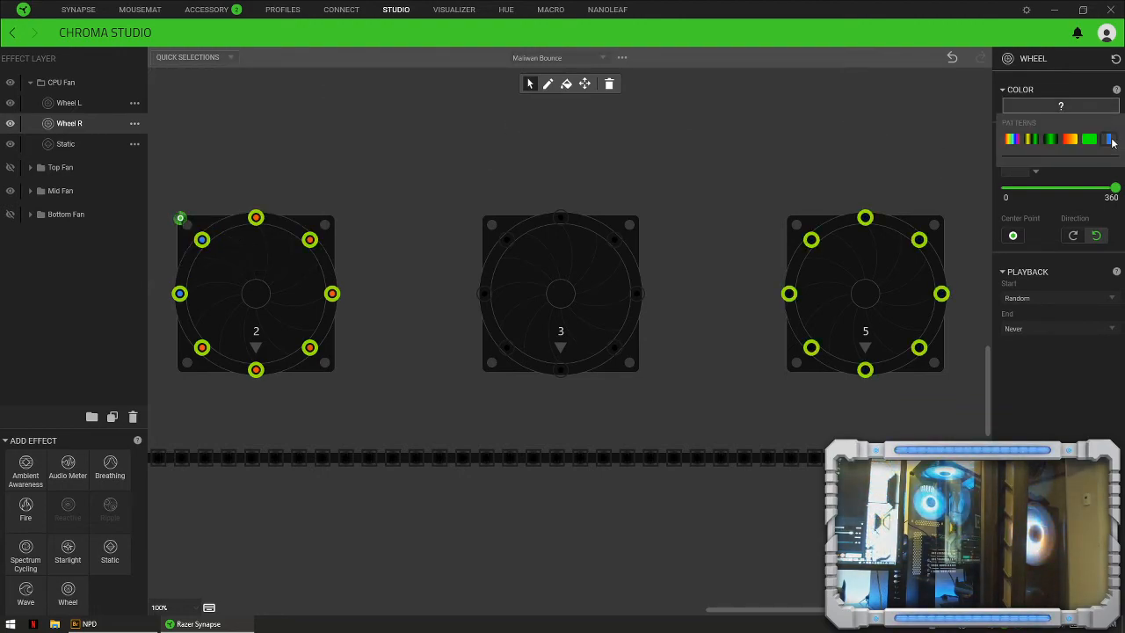
left_click(1106, 139)
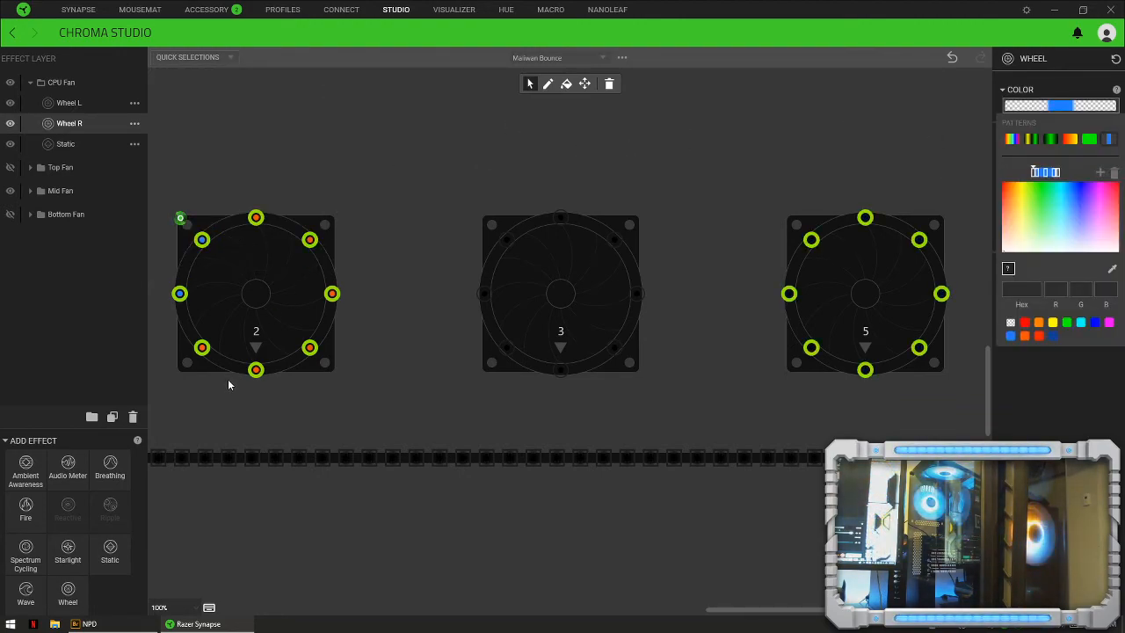
left_click(404, 384)
left_click(404, 384)
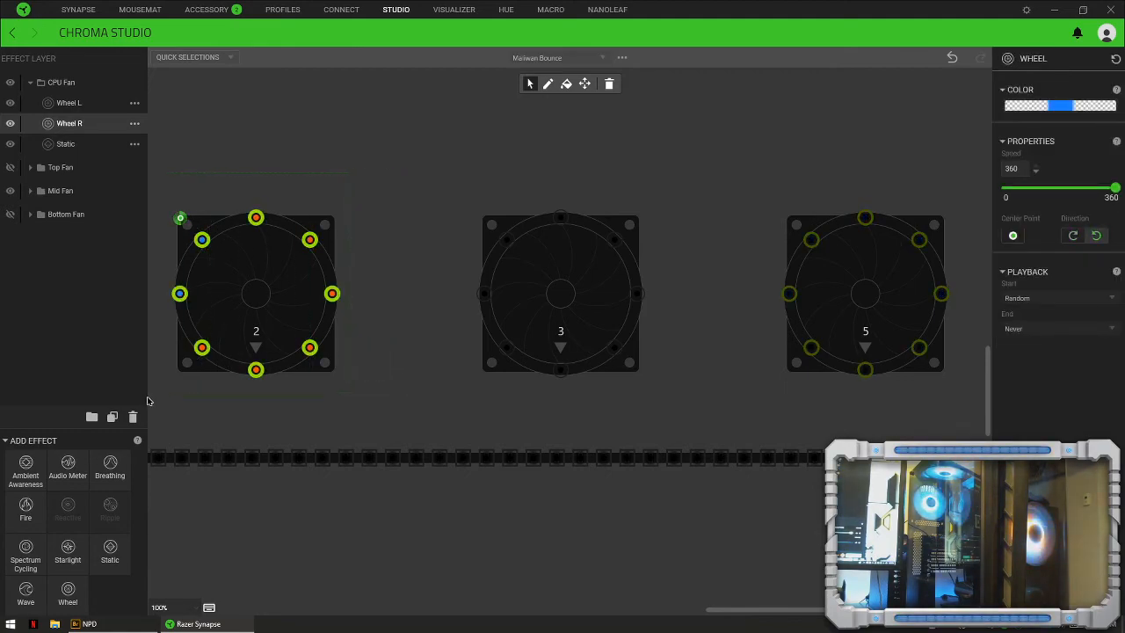
left_click(609, 83)
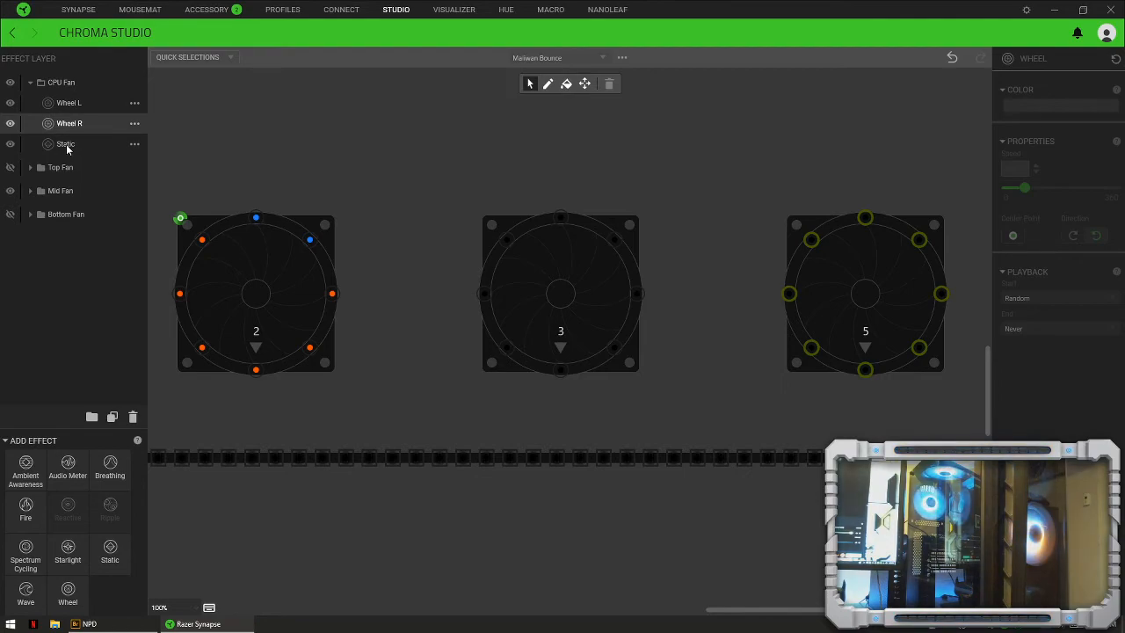
Step: Remove fan 2's LEDs from the CPU Fan group's Static effect and color all of fan 5's LEDs orange FF5000
left_click(66, 145)
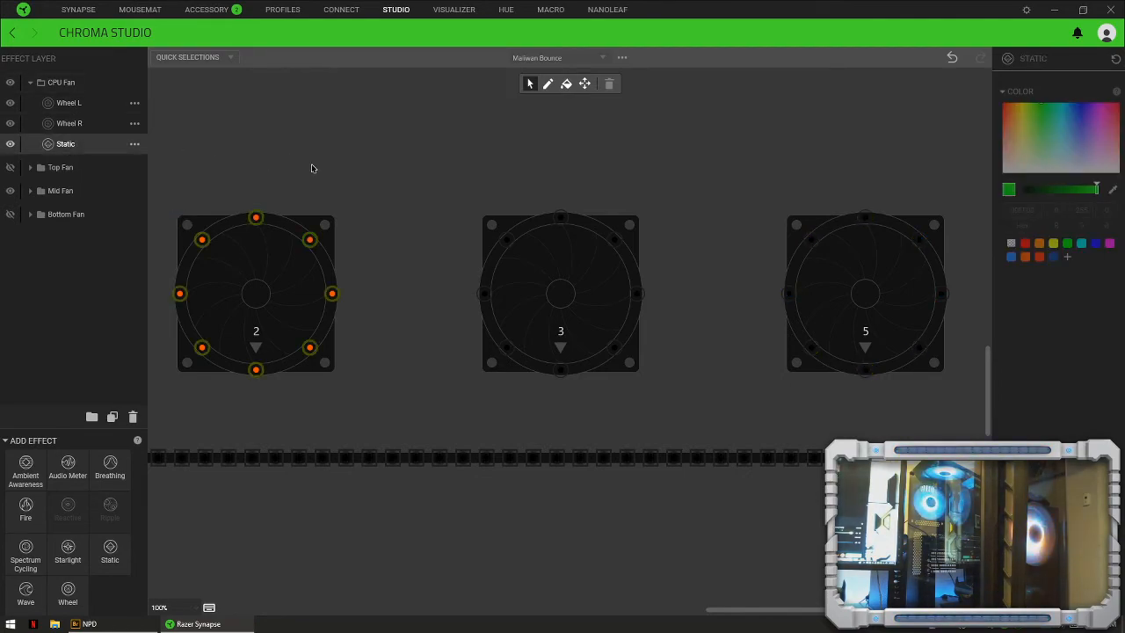
left_click_drag(382, 174, 163, 405)
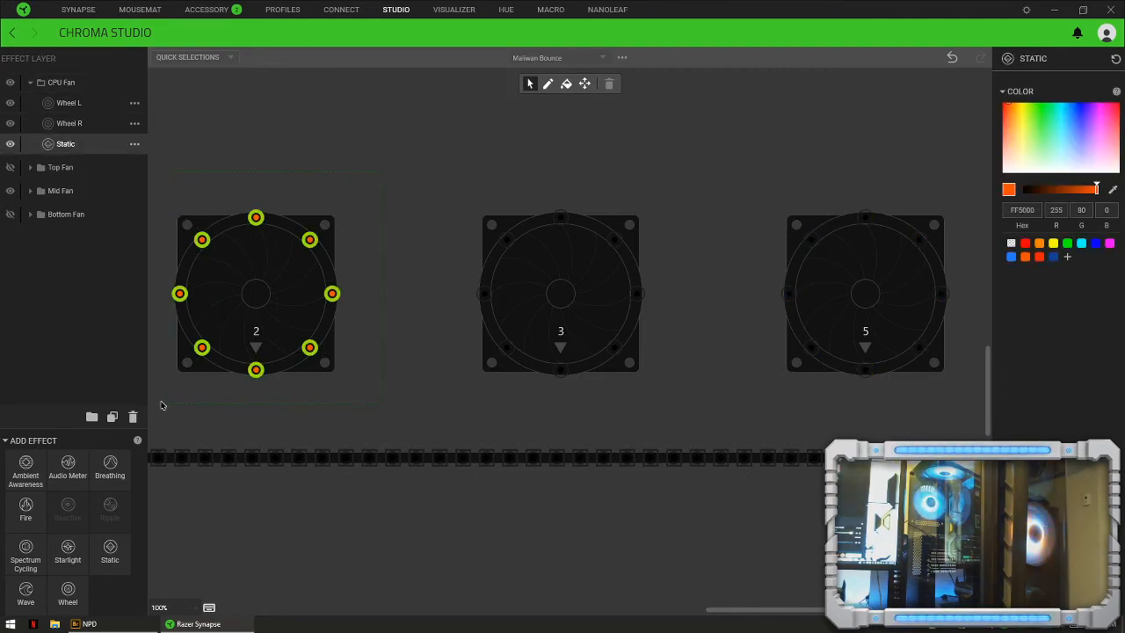
left_click(608, 85)
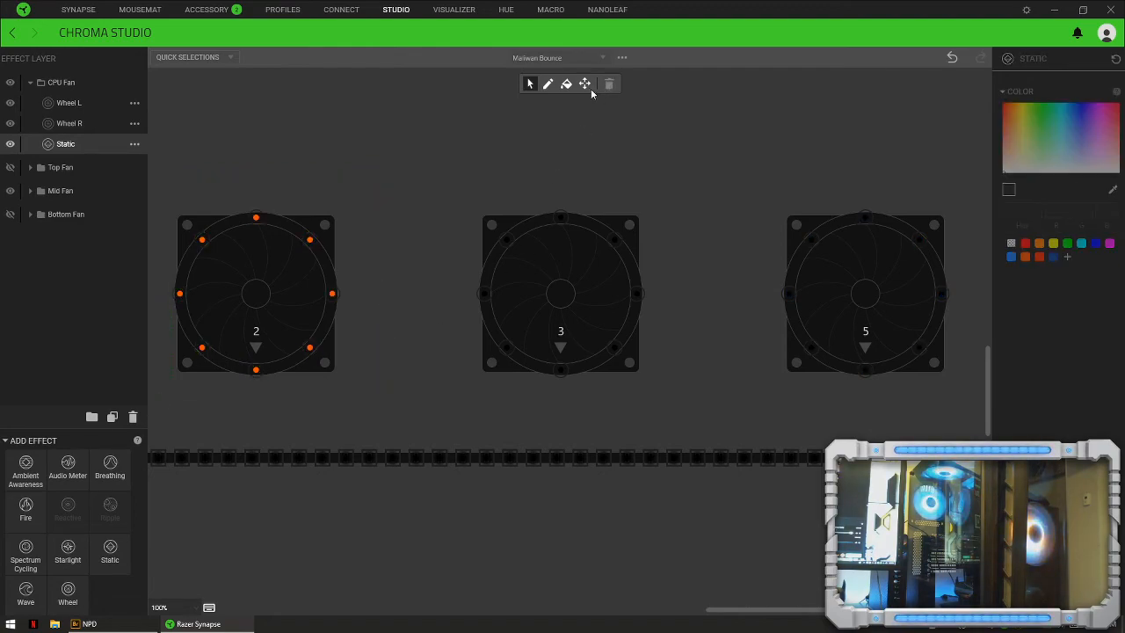
left_click_drag(967, 196, 749, 393)
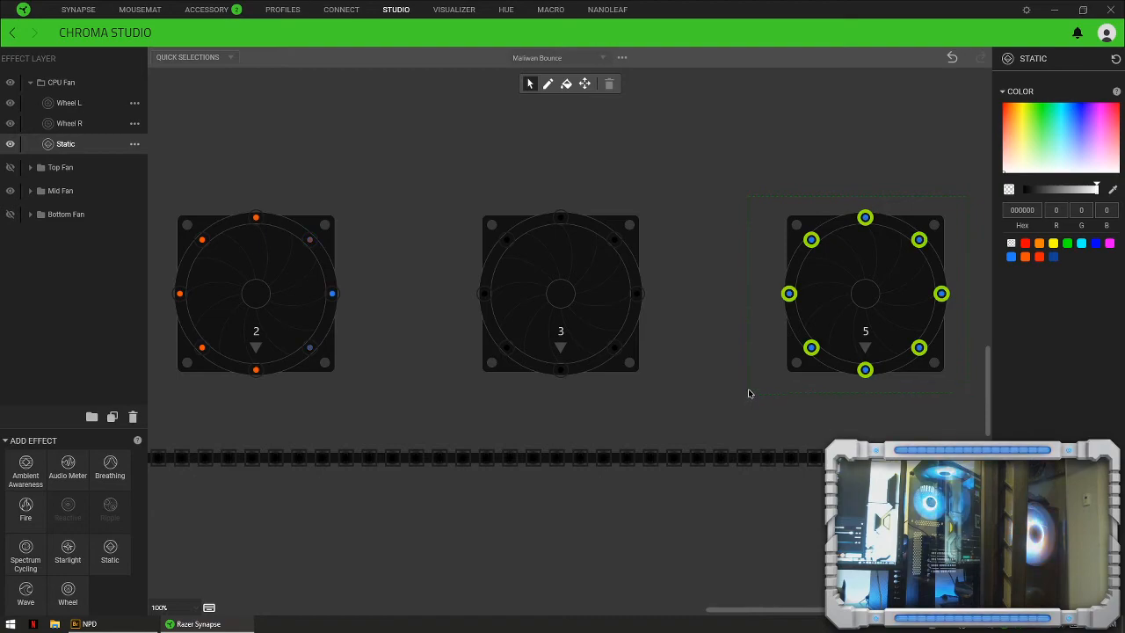
left_click(1025, 257)
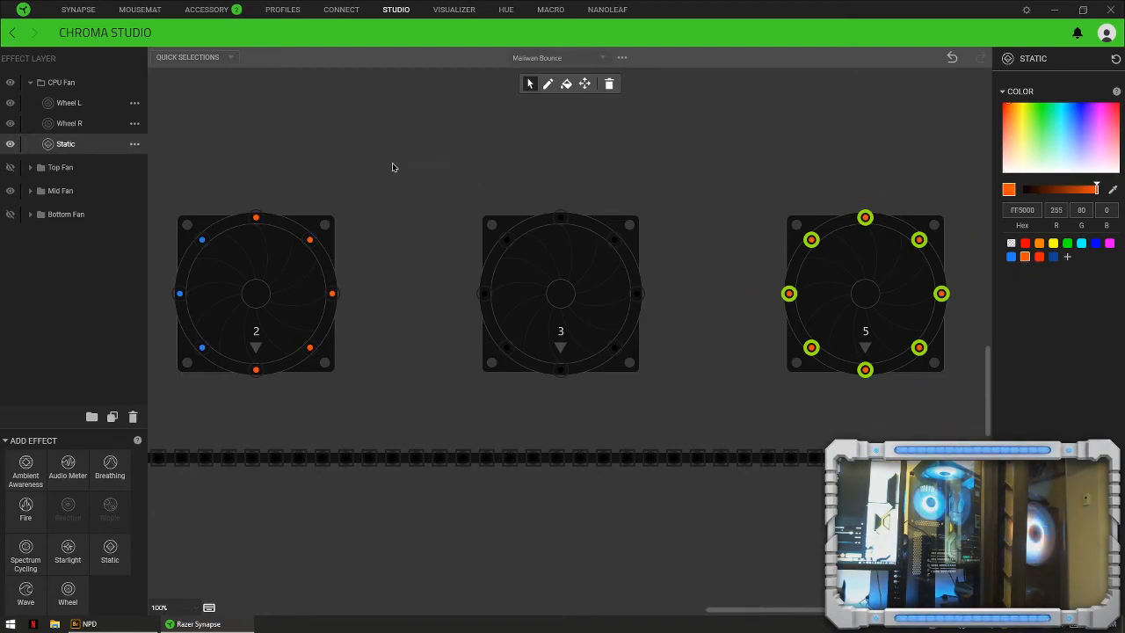
Step: Move the center points of the CPU Fan group's Wheel L and Wheel R effects to the upper-left corner of fan 5
left_click(77, 103)
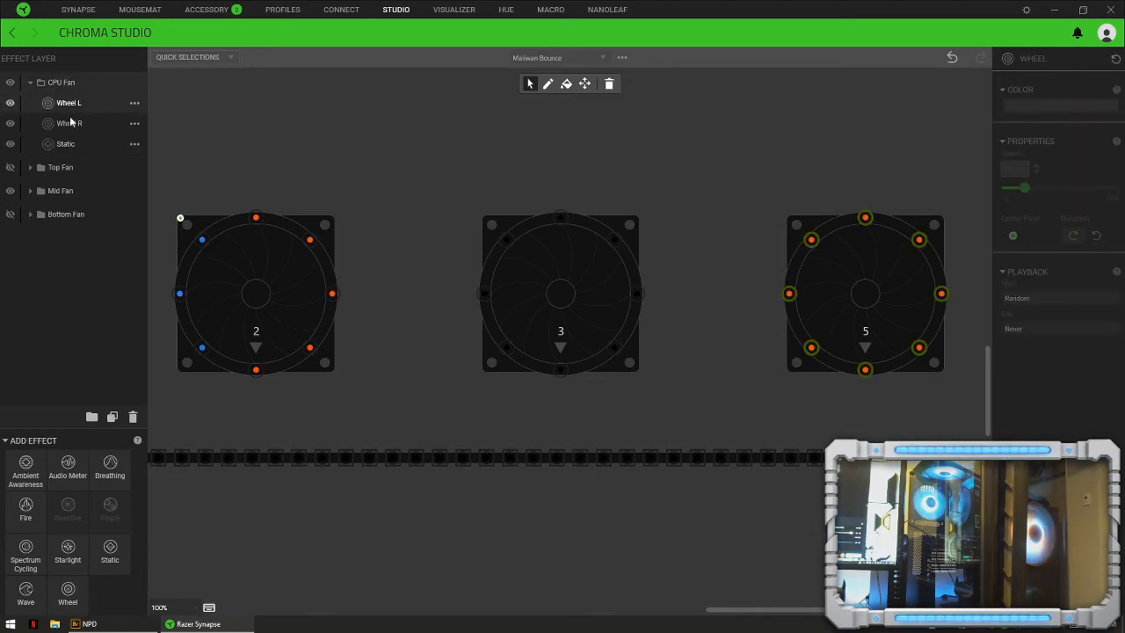
left_click(790, 219)
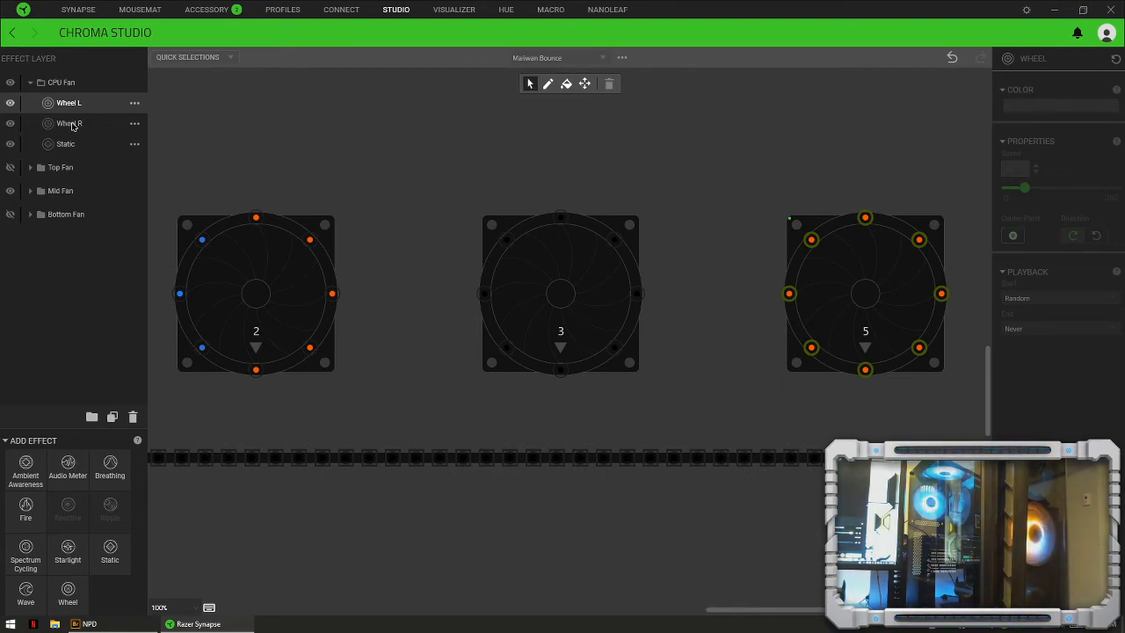
left_click(71, 124)
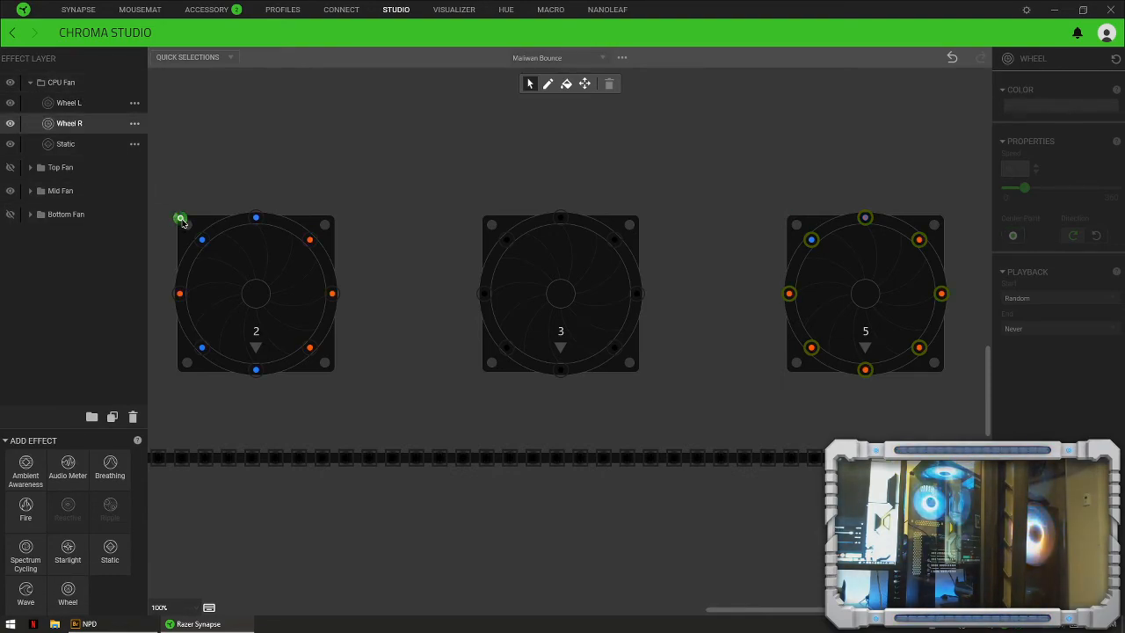
left_click(791, 221)
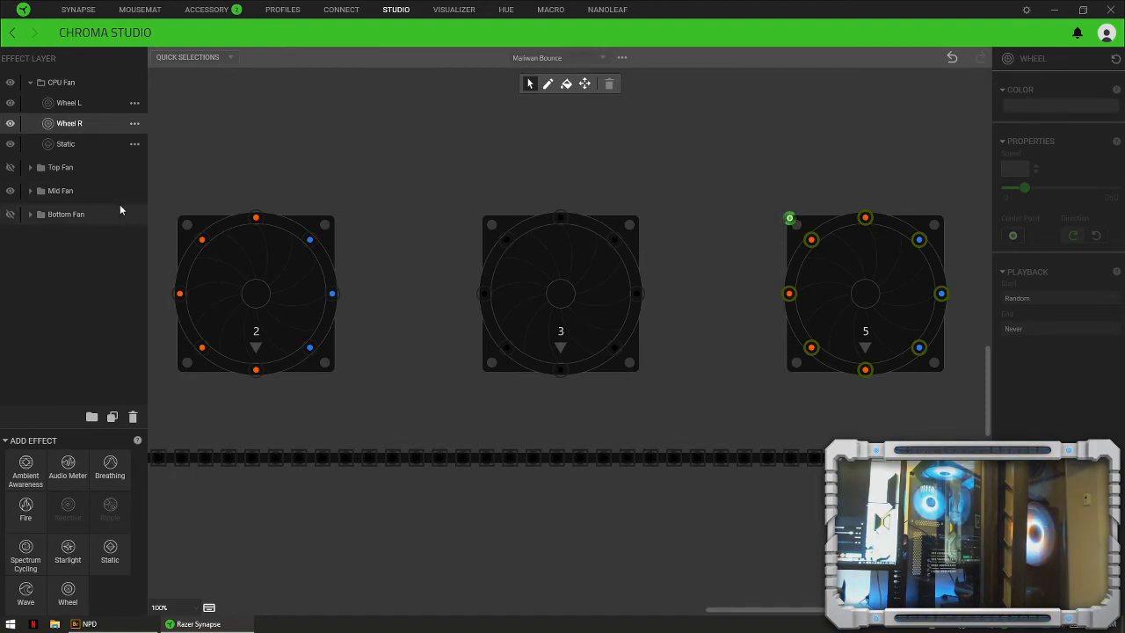
Step: Collapse the CPU Fan group and move it below the Bottom Fan group in the layer order
left_click(31, 83)
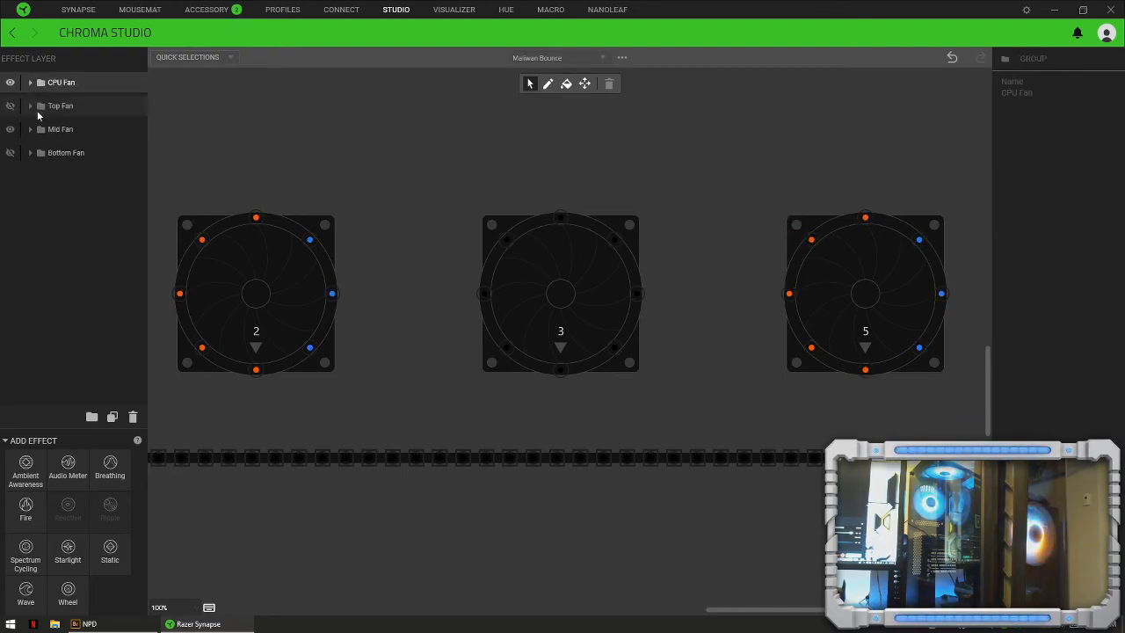
left_click_drag(67, 83, 54, 200)
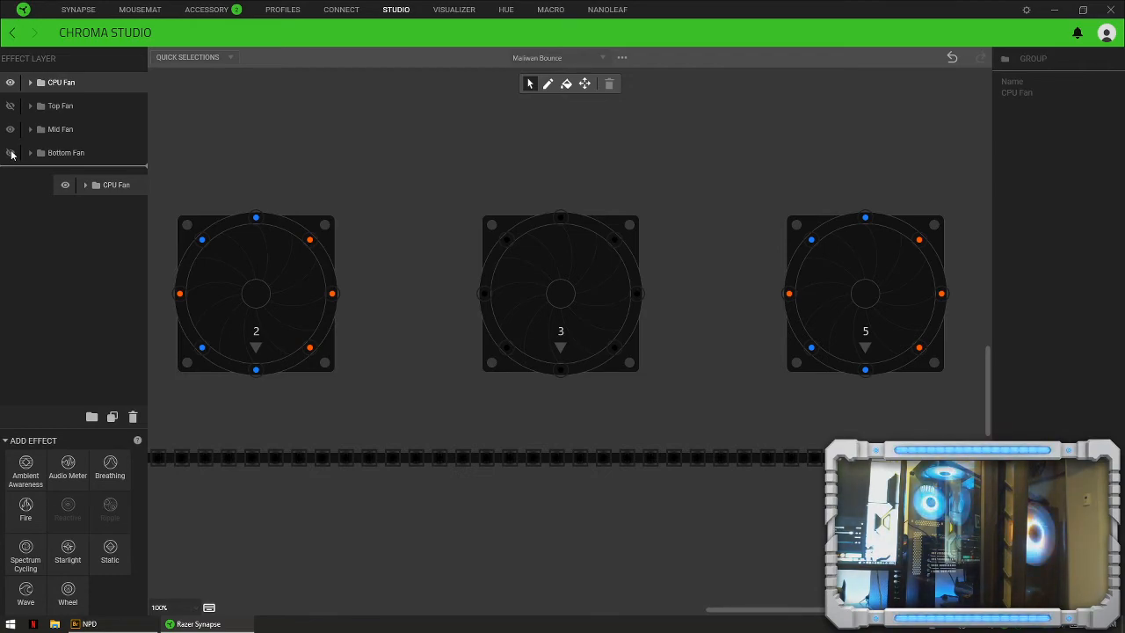
left_click_drag(11, 154, 11, 152)
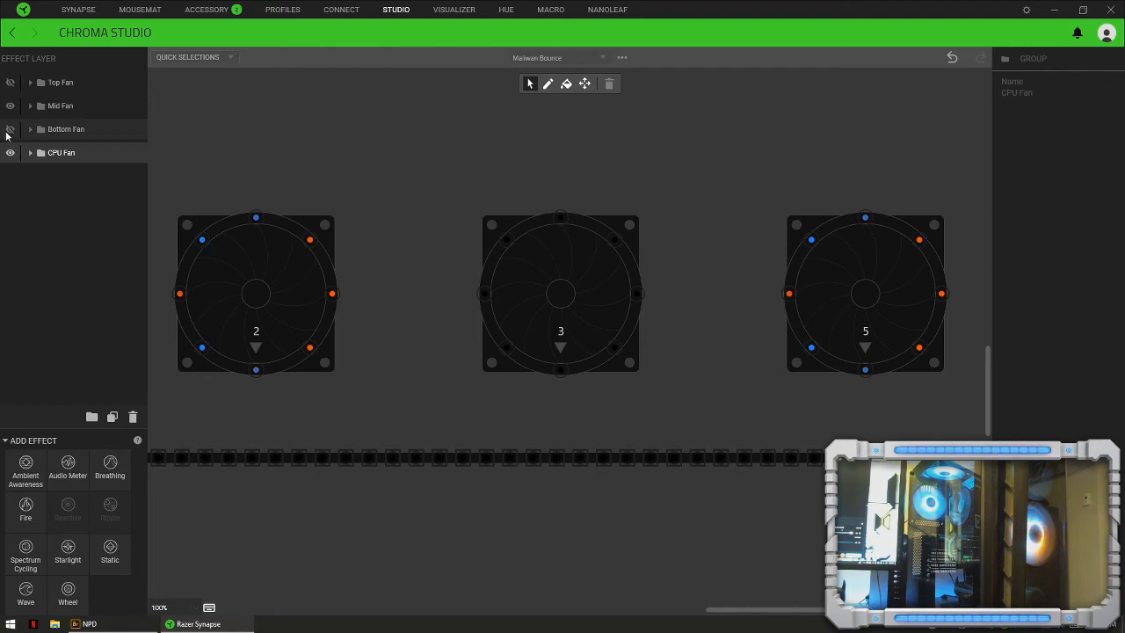
Step: Show the hidden Bottom Fan and Top Fan groups and view the combined effect across all fans
left_click(12, 130)
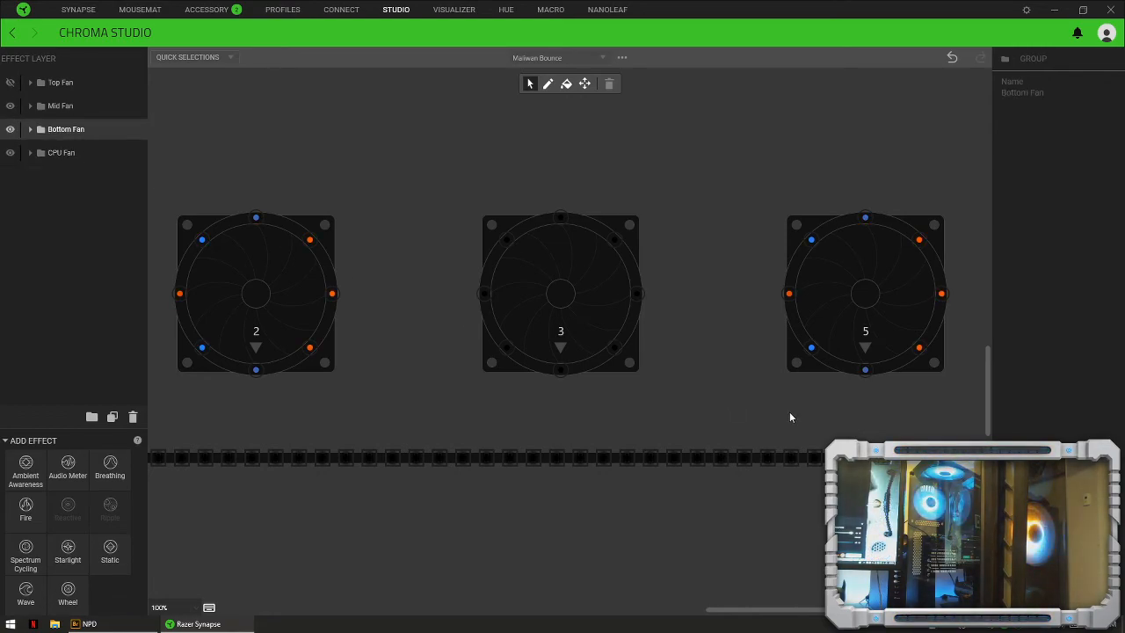
left_click(11, 83)
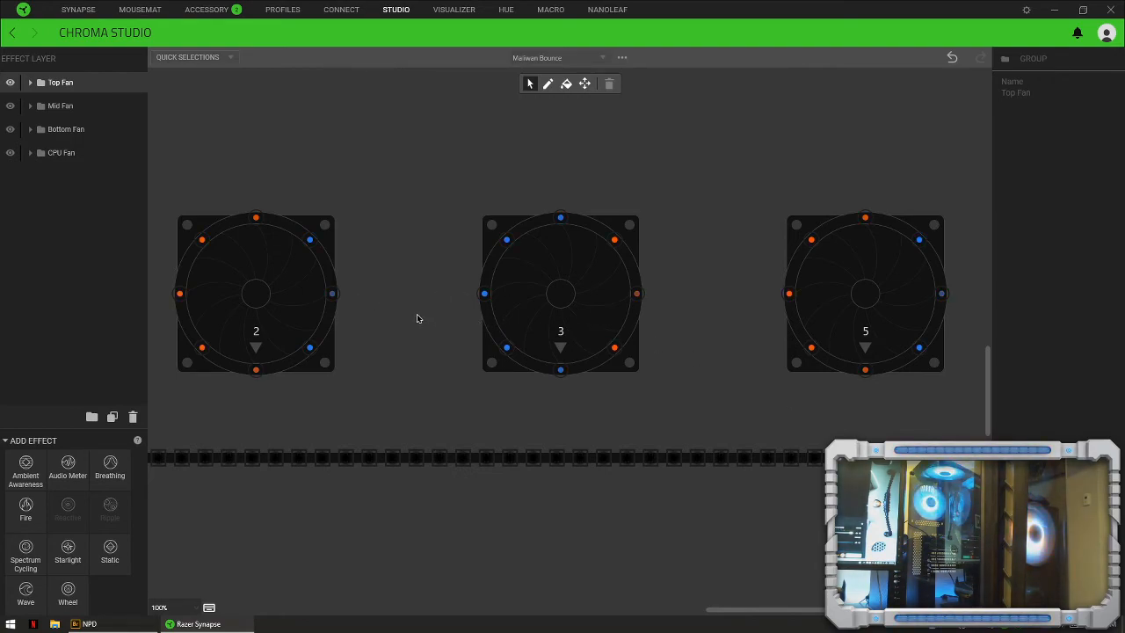
scroll(416, 319, "down", 1)
scroll(417, 318, "down", 1)
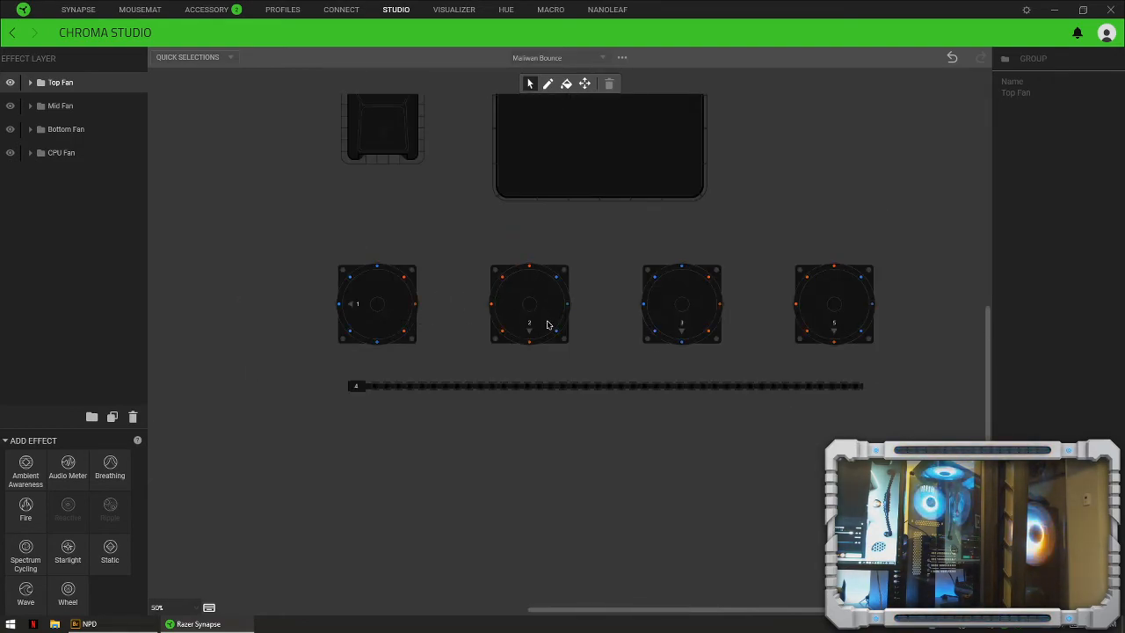